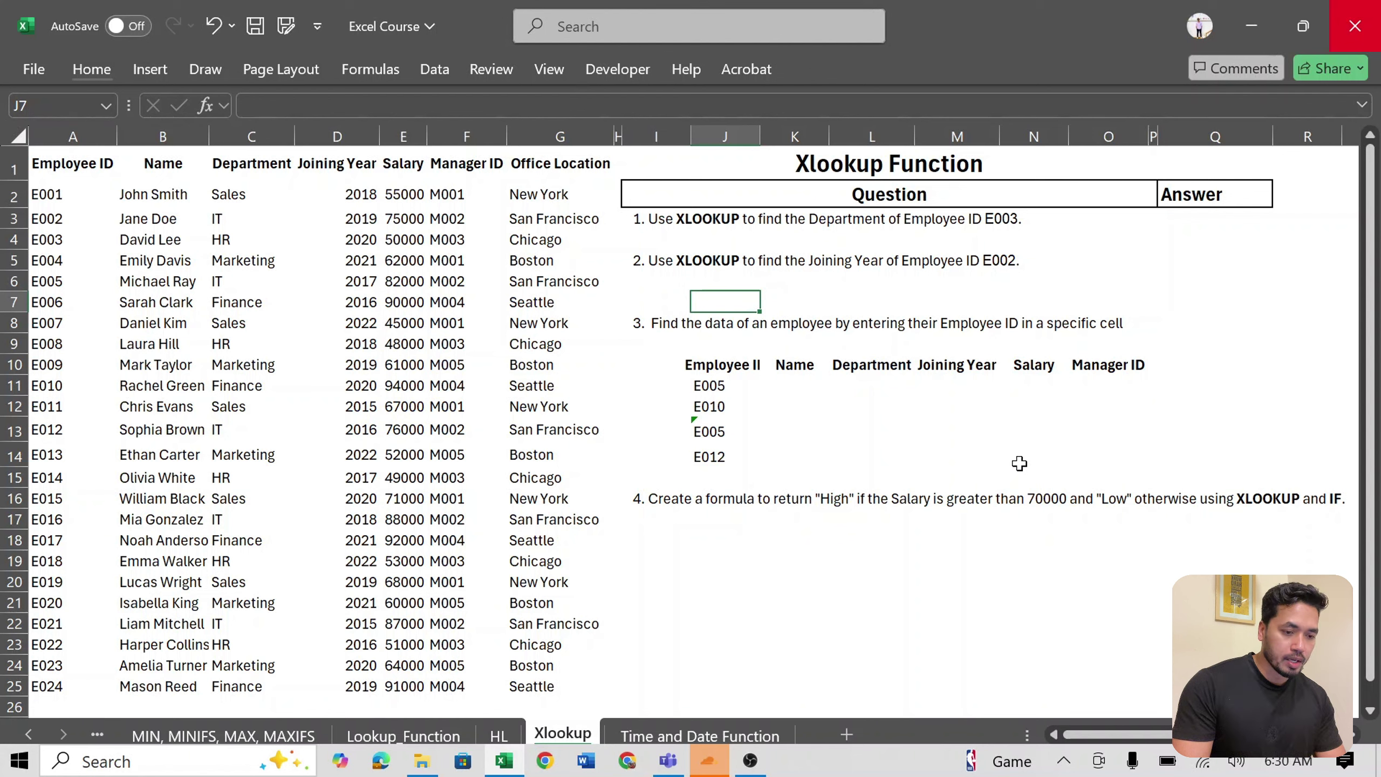
- Start an XLOOKUP formula in cell Q3 with the employee ID named in question 1 as the quoted lookup value
key(Up)
key(Up)
key(Up)
key(Up)
key(Right)
key(Right)
key(Right)
key(Right)
key(Right)
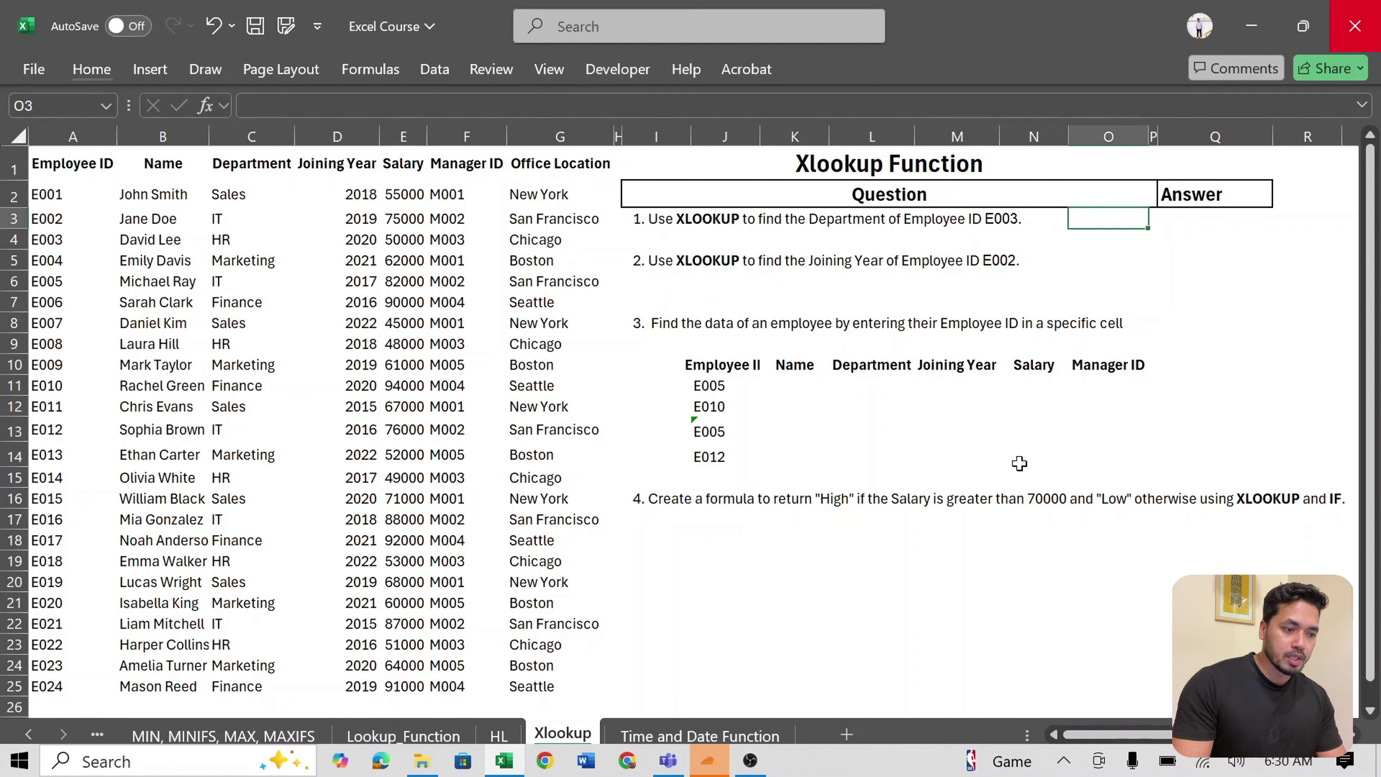
key(Right)
key(Right)
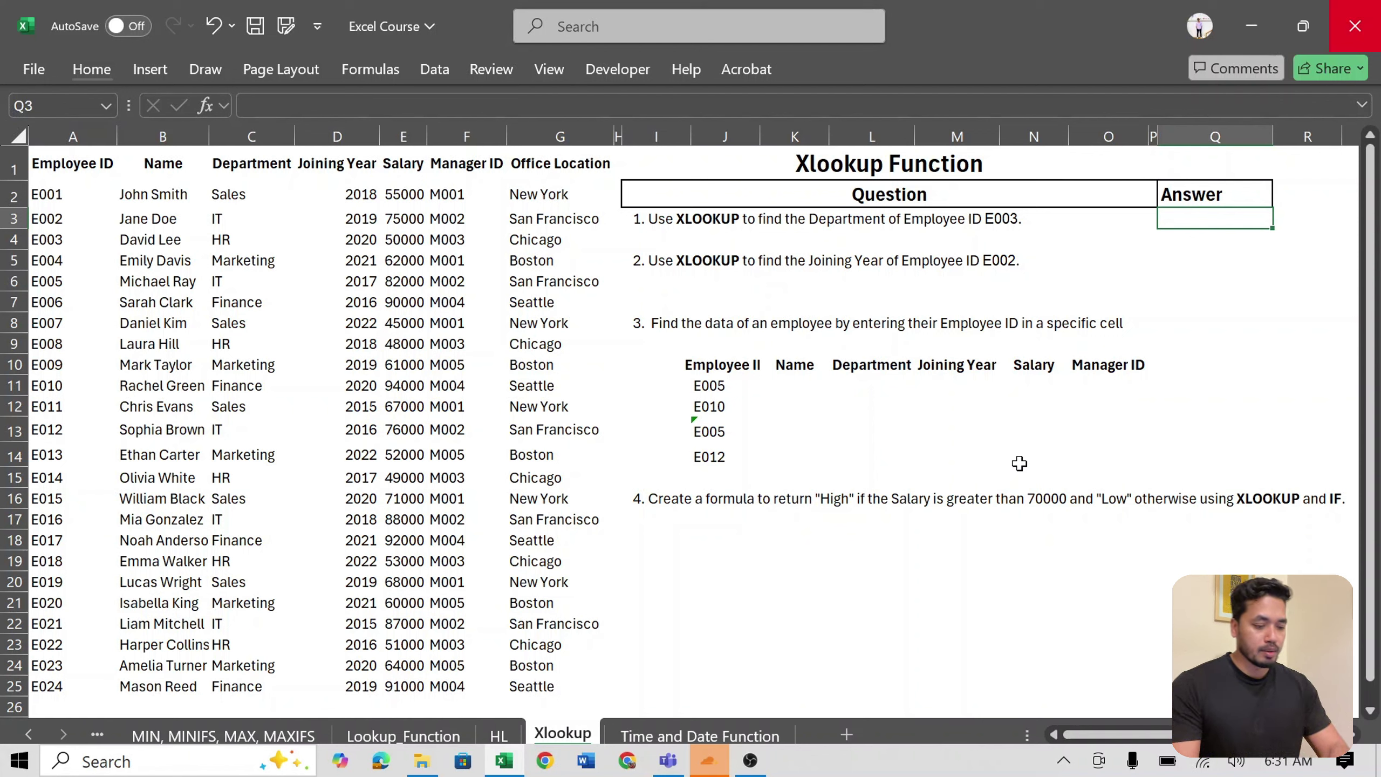
text(=xl)
key(ctrl+Return)
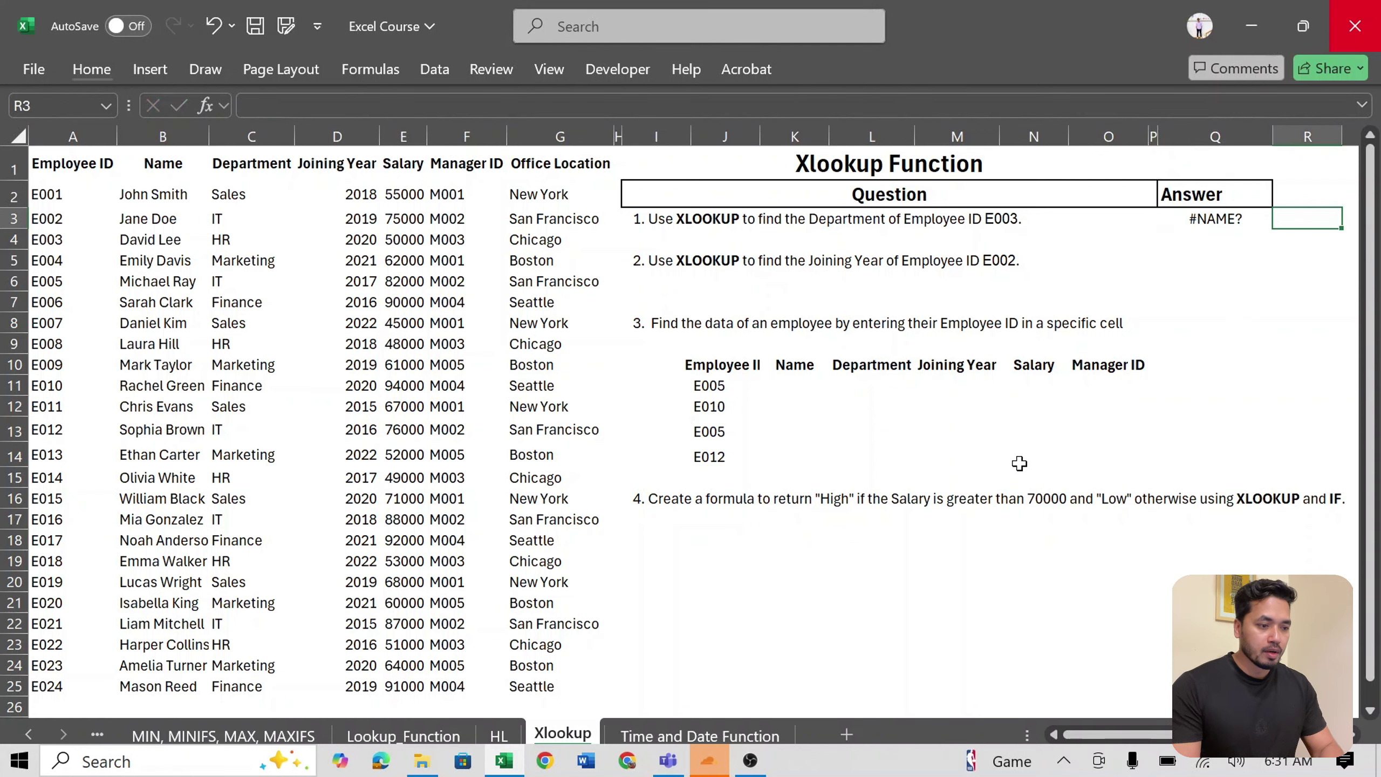
text(=xl)
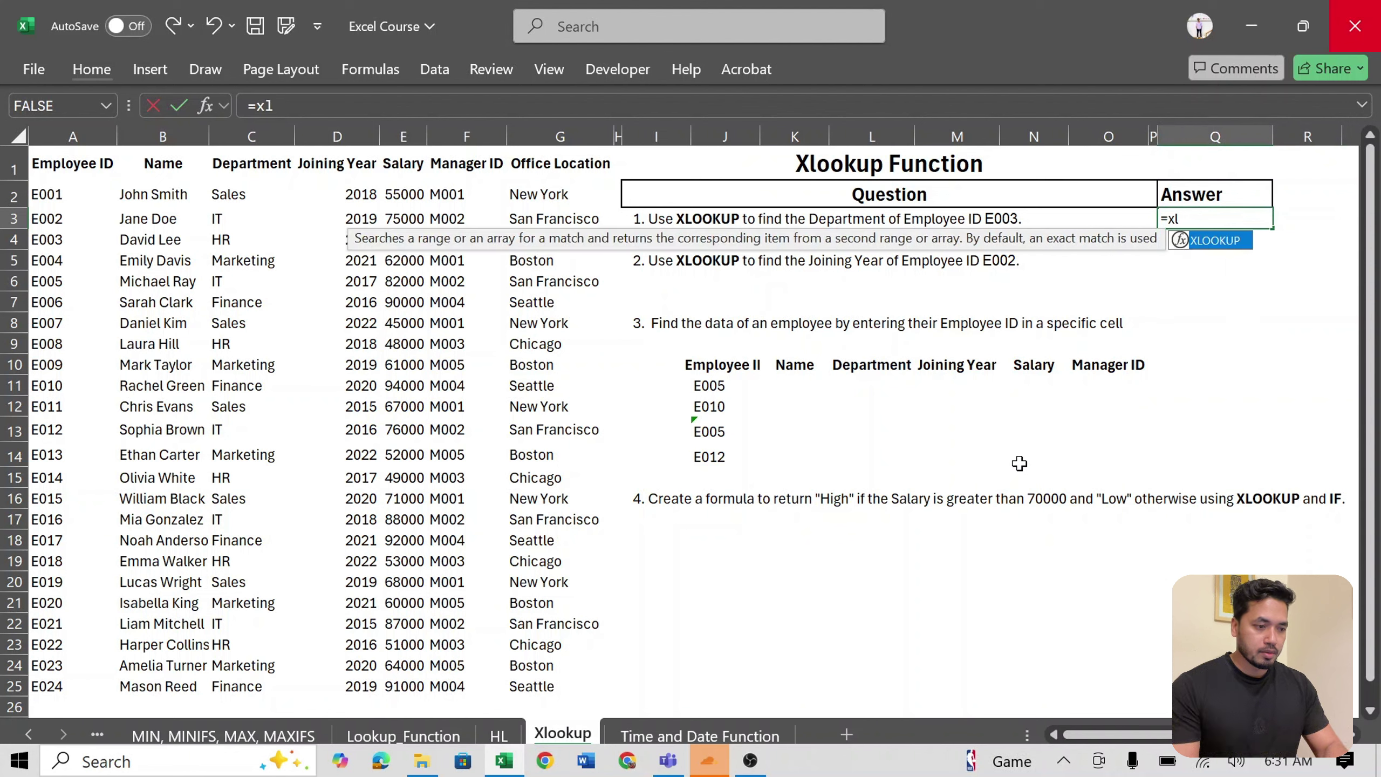
key(Tab)
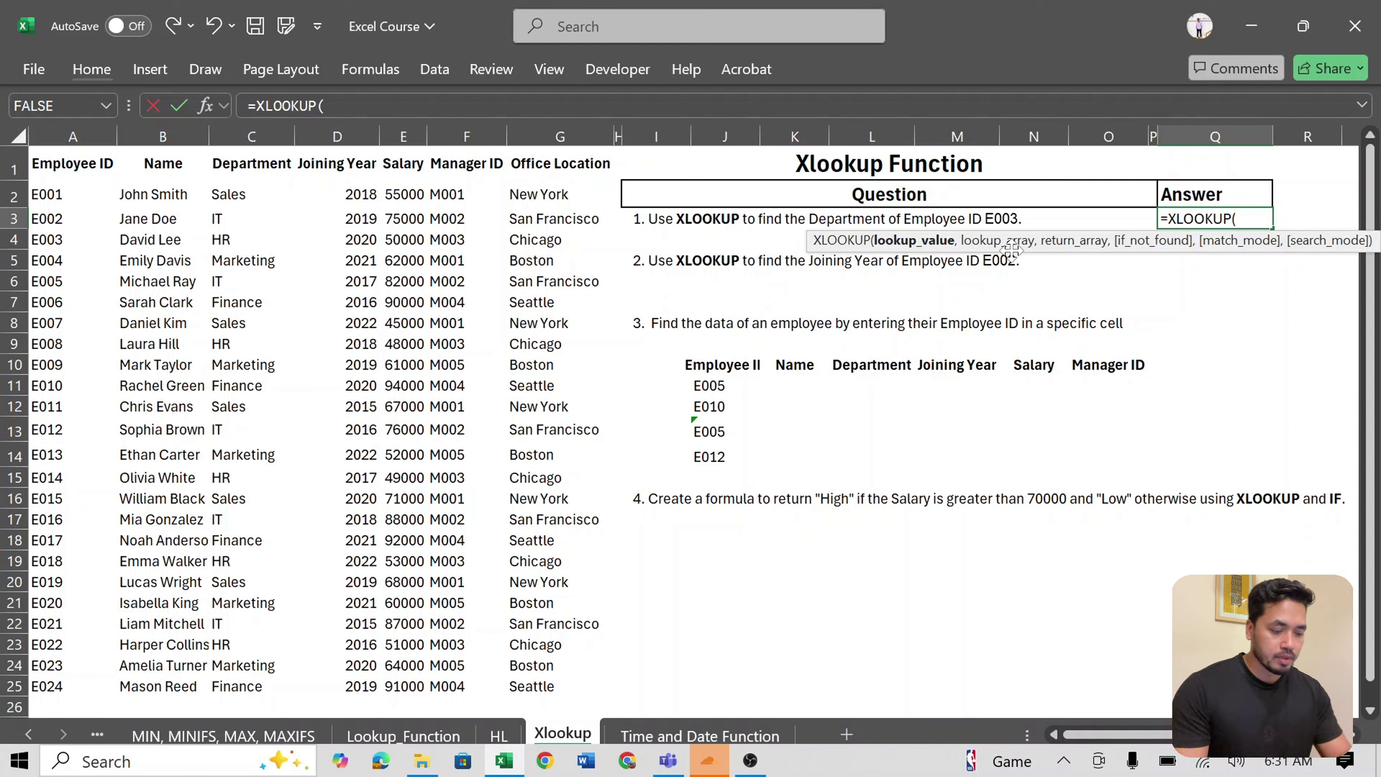
text(")
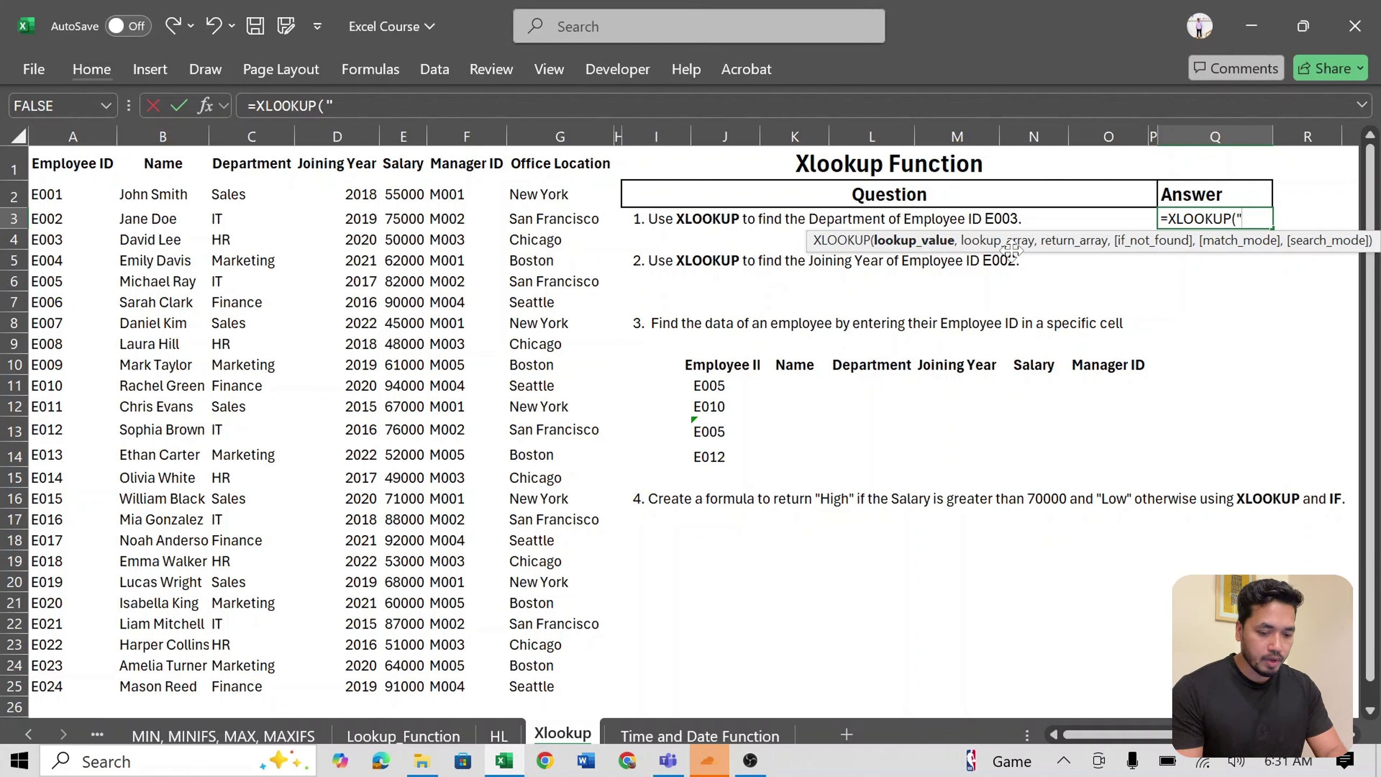
text(E0)
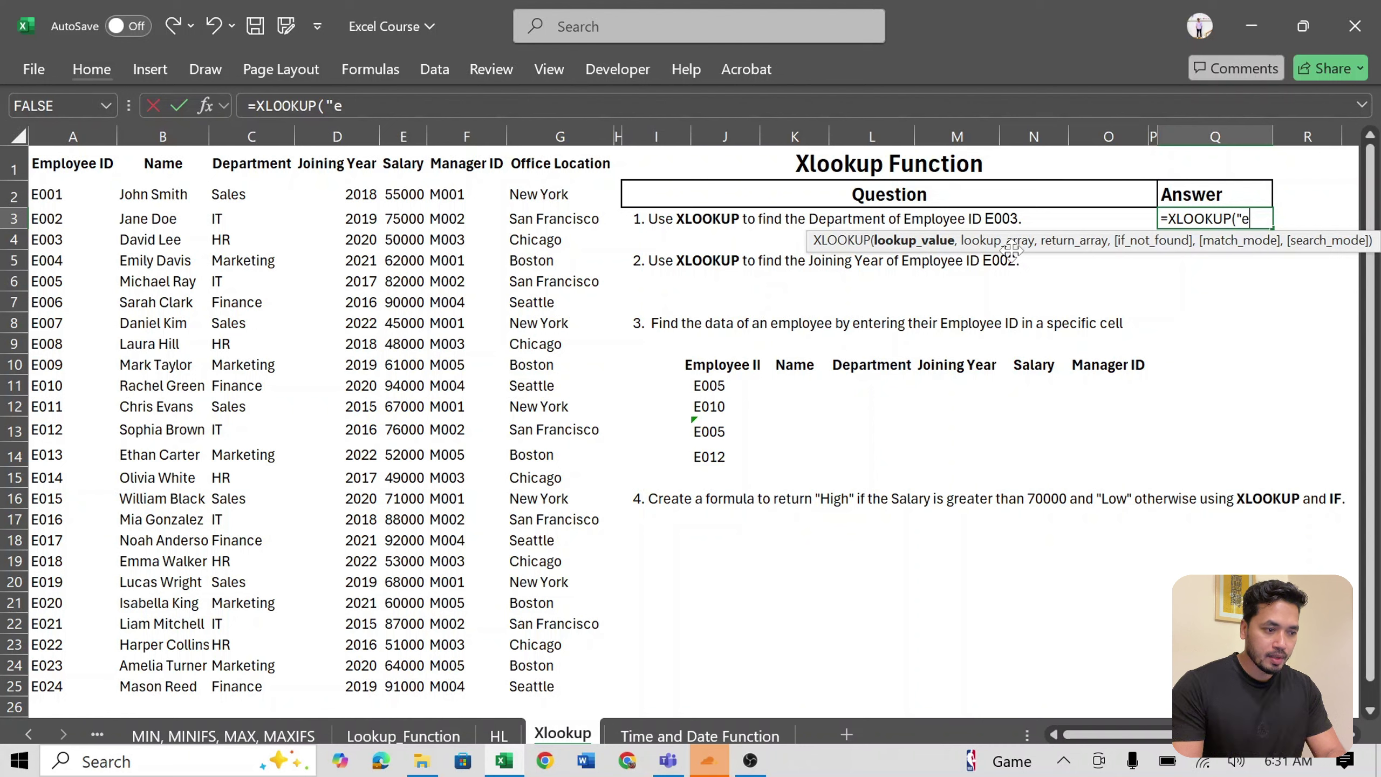
text(0)
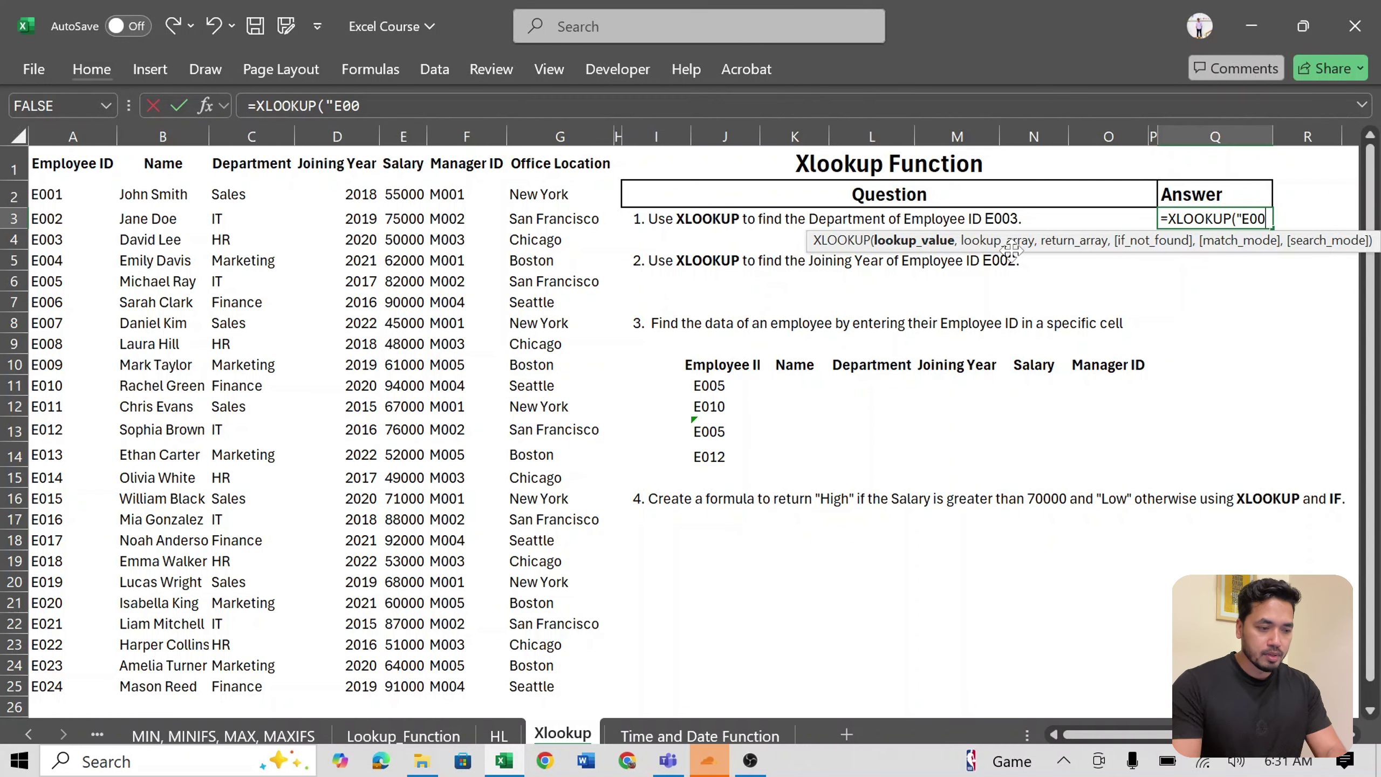
text(3")
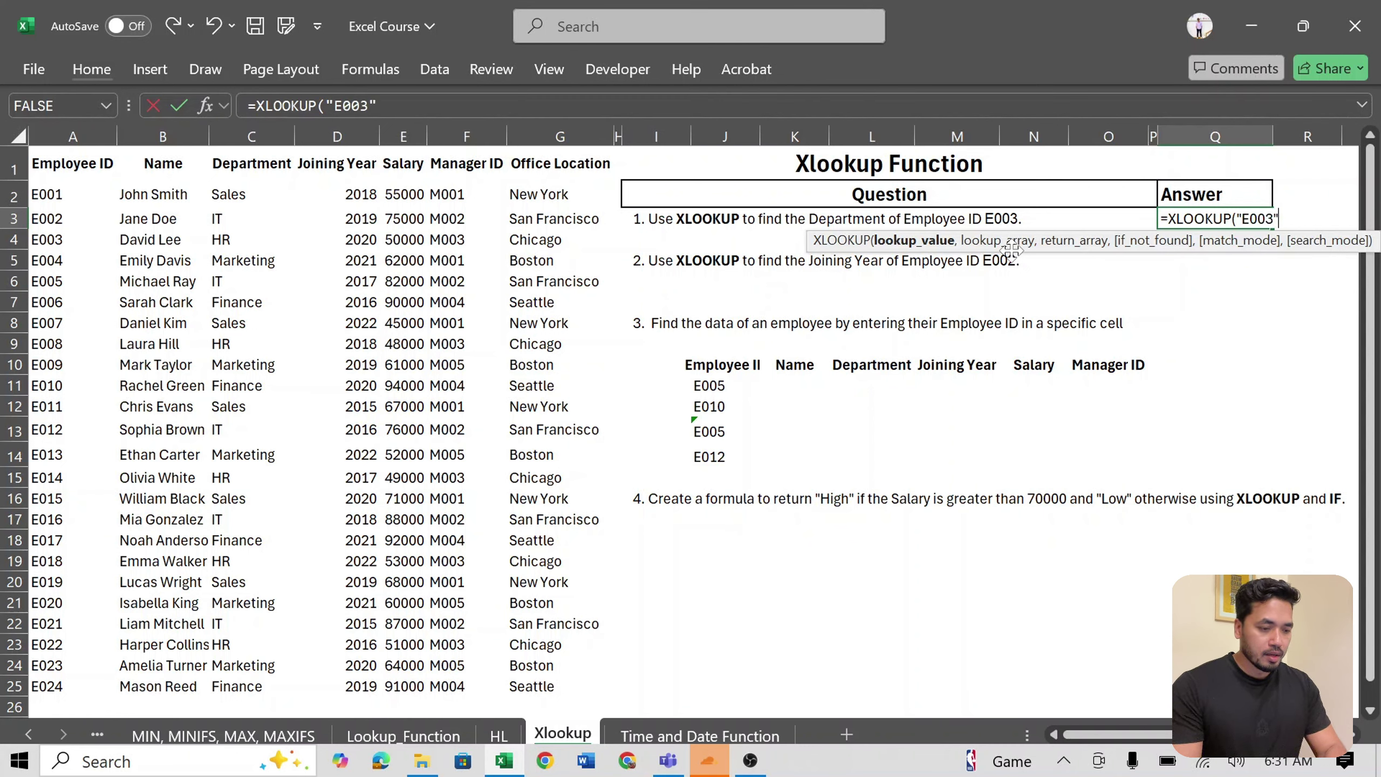
text(,)
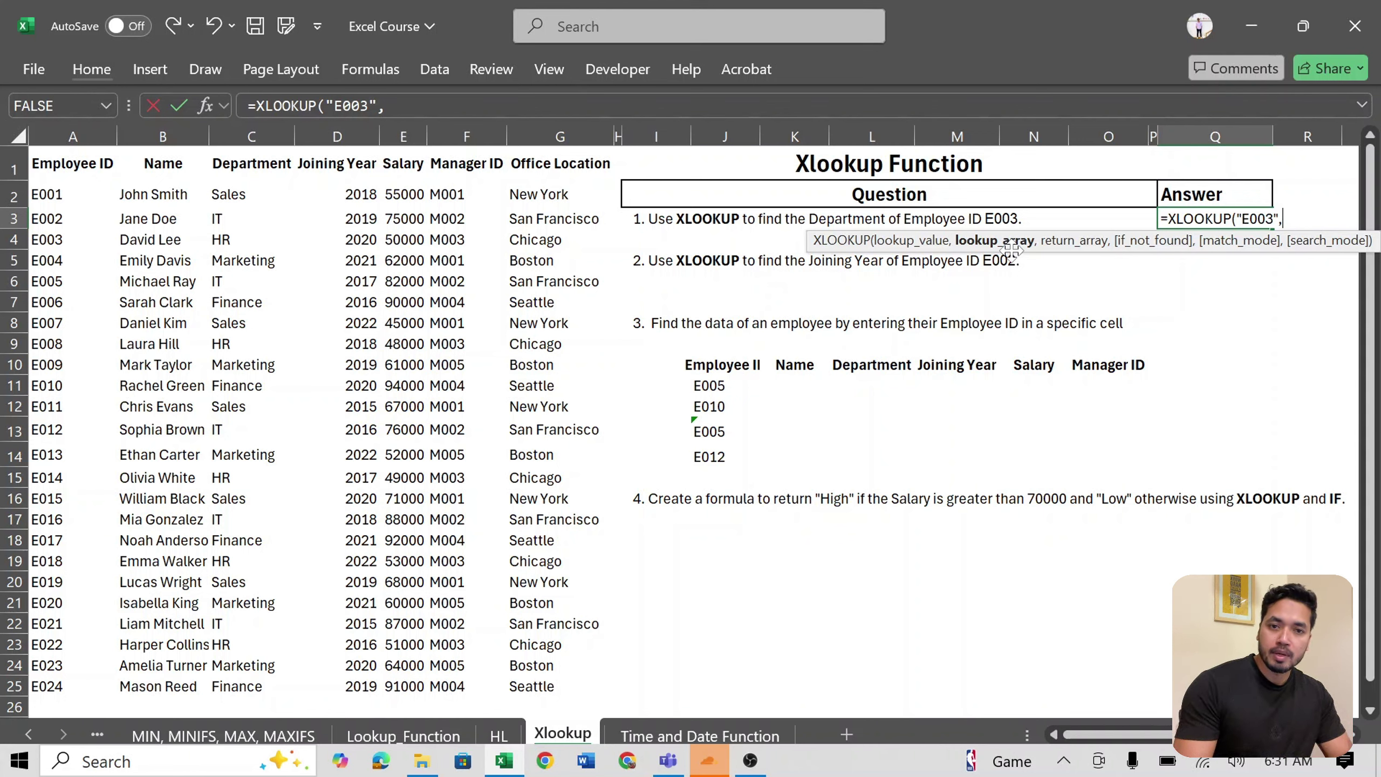
- Complete the Q3 formula with column A as the lookup array and column C as the return array
click(72, 135)
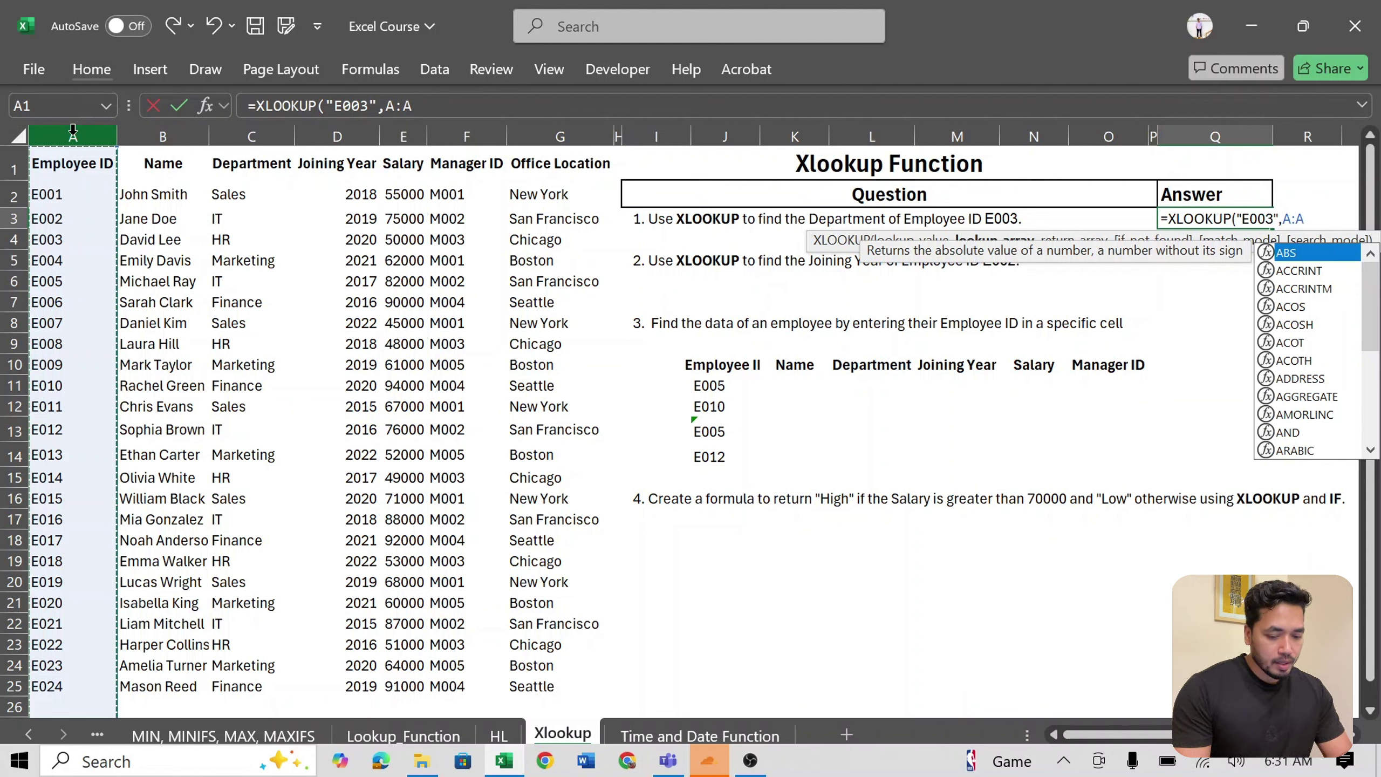
text(,)
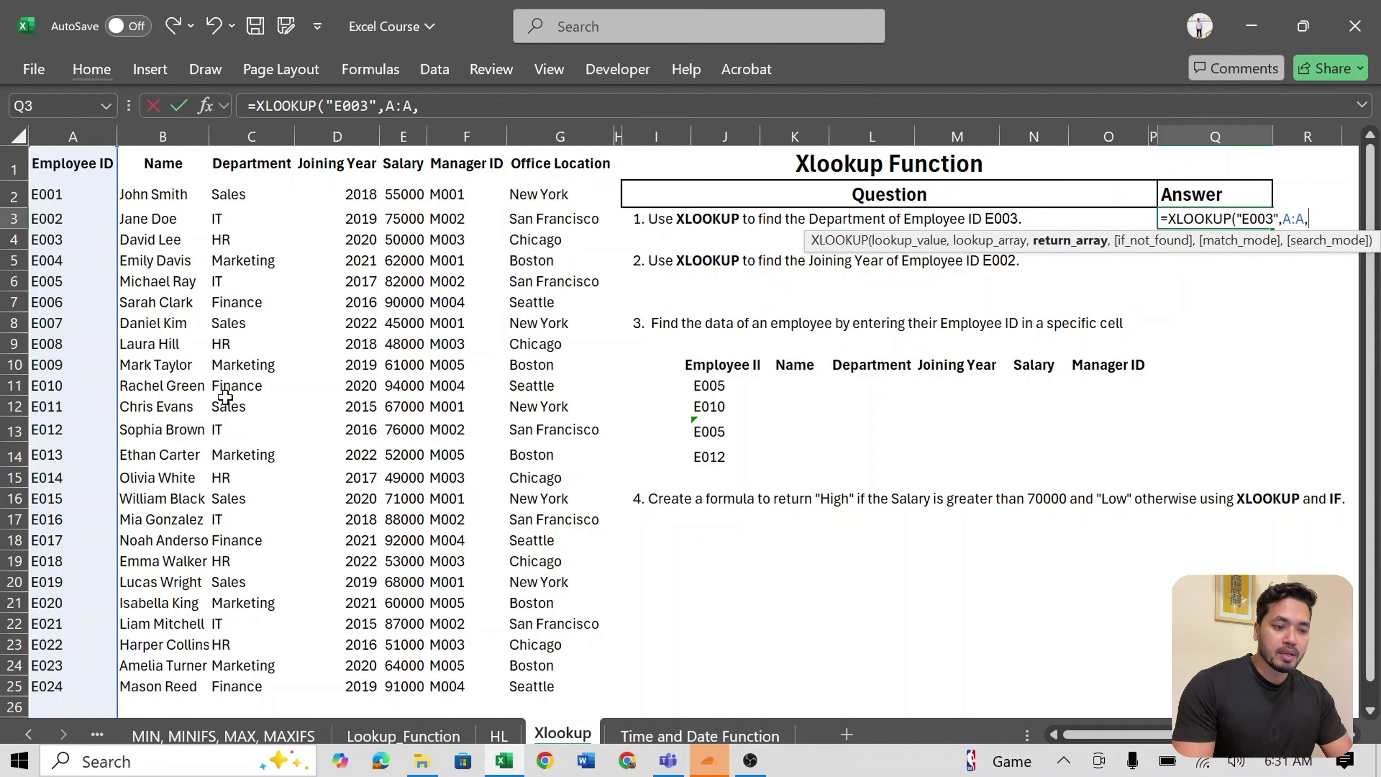
click(268, 135)
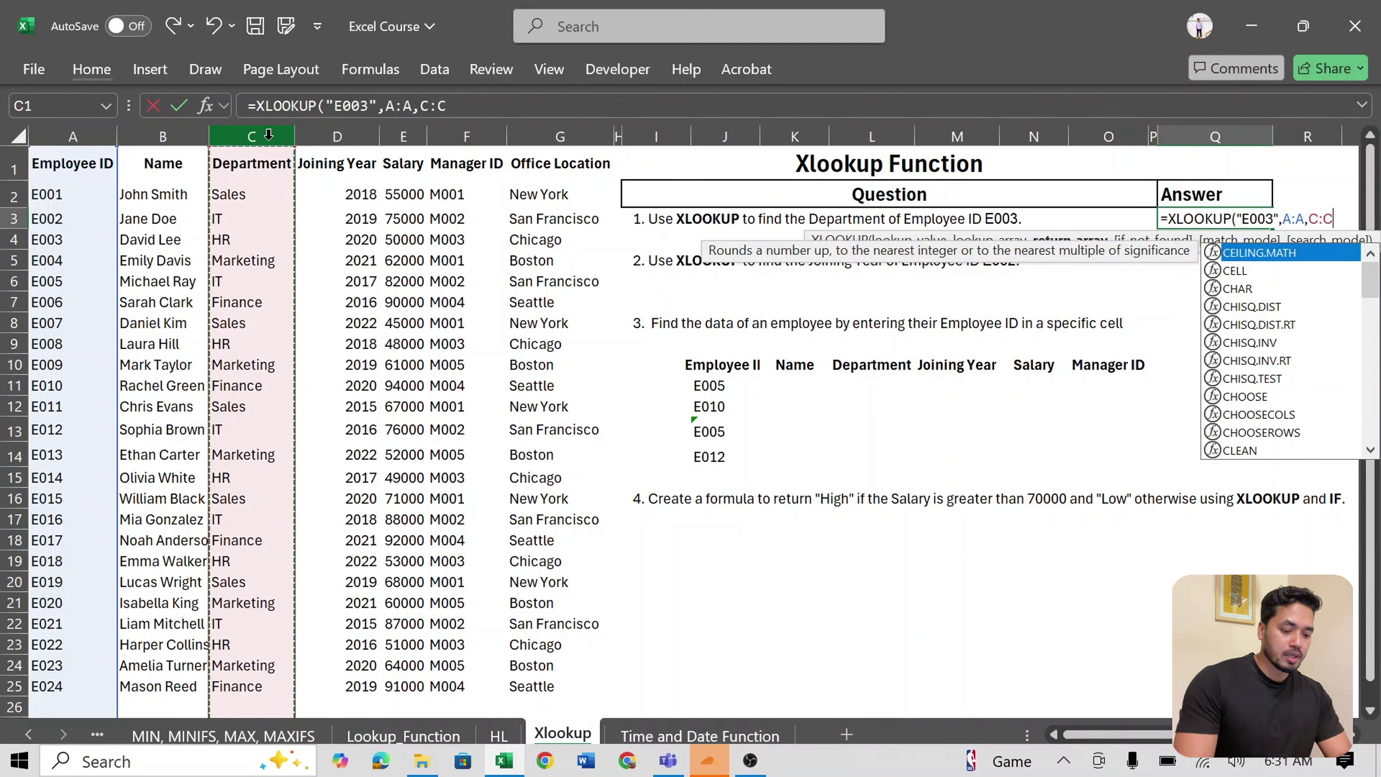
text(,)
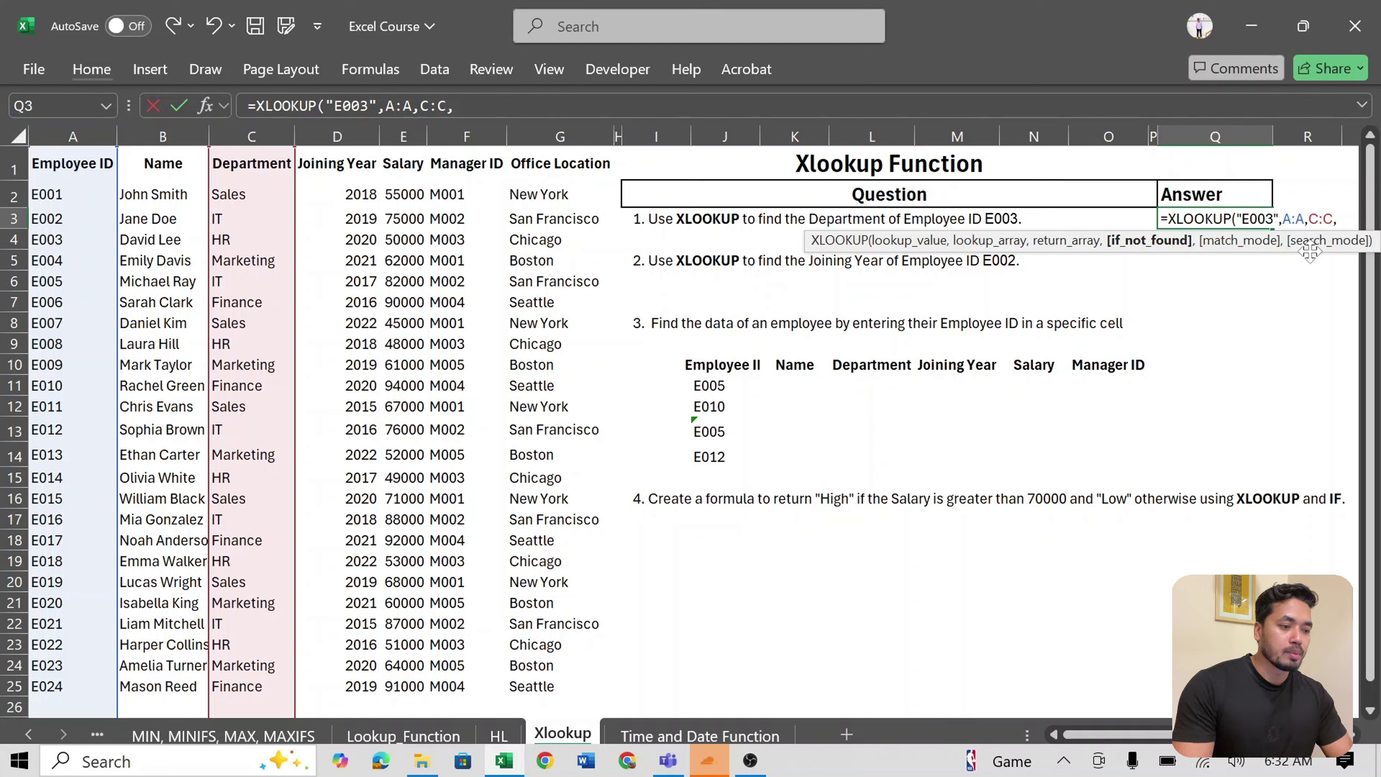
key(BackSpace)
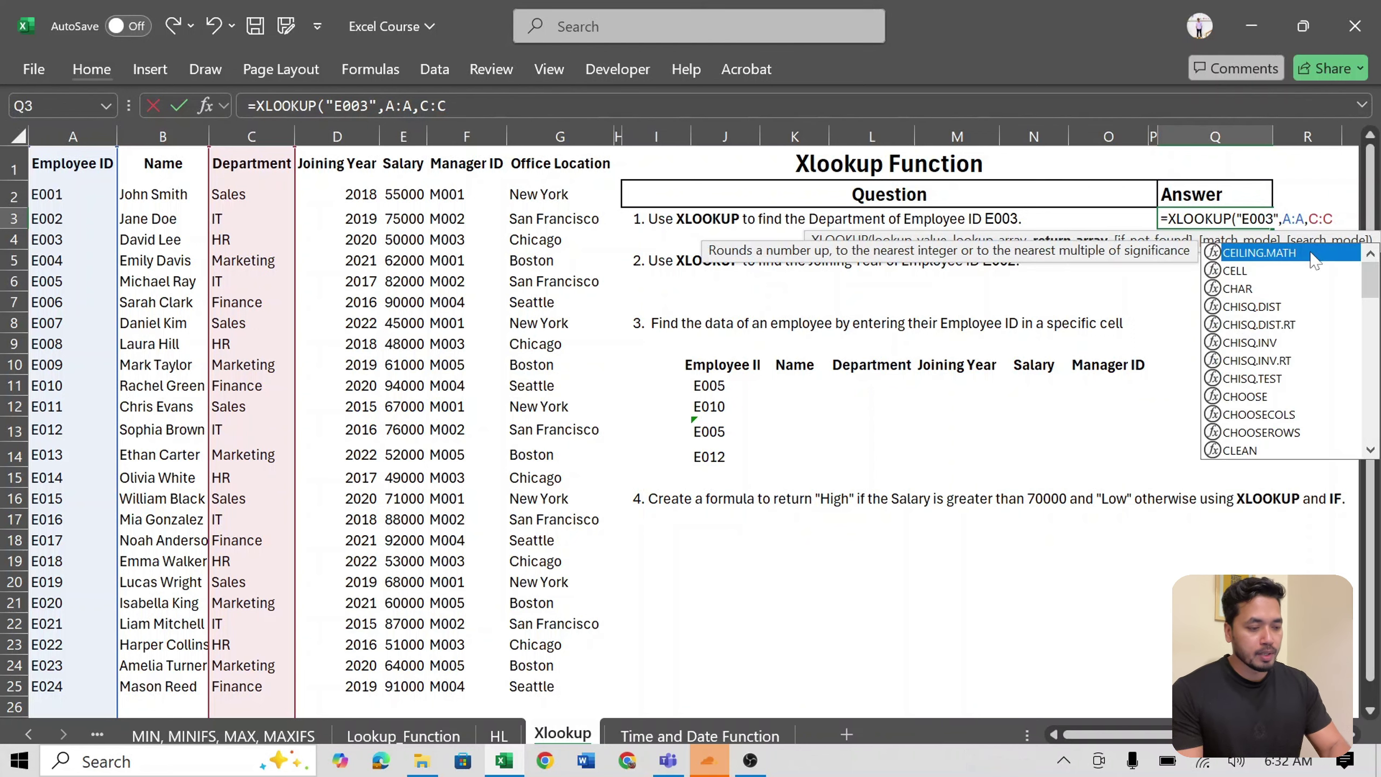
text())
key(Return)
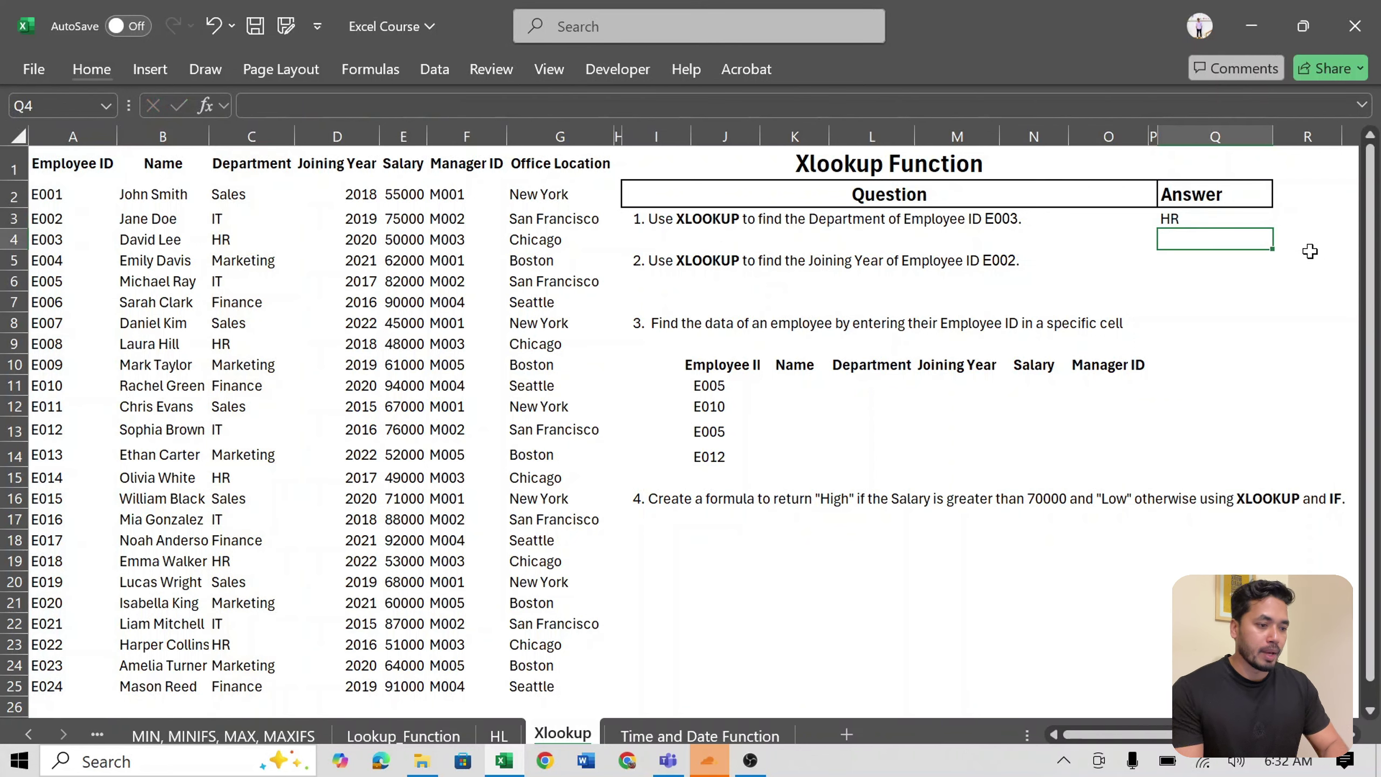
- Start an XLOOKUP formula in cell Q5 with the employee ID named in question 2 as the quoted lookup value
key(Up)
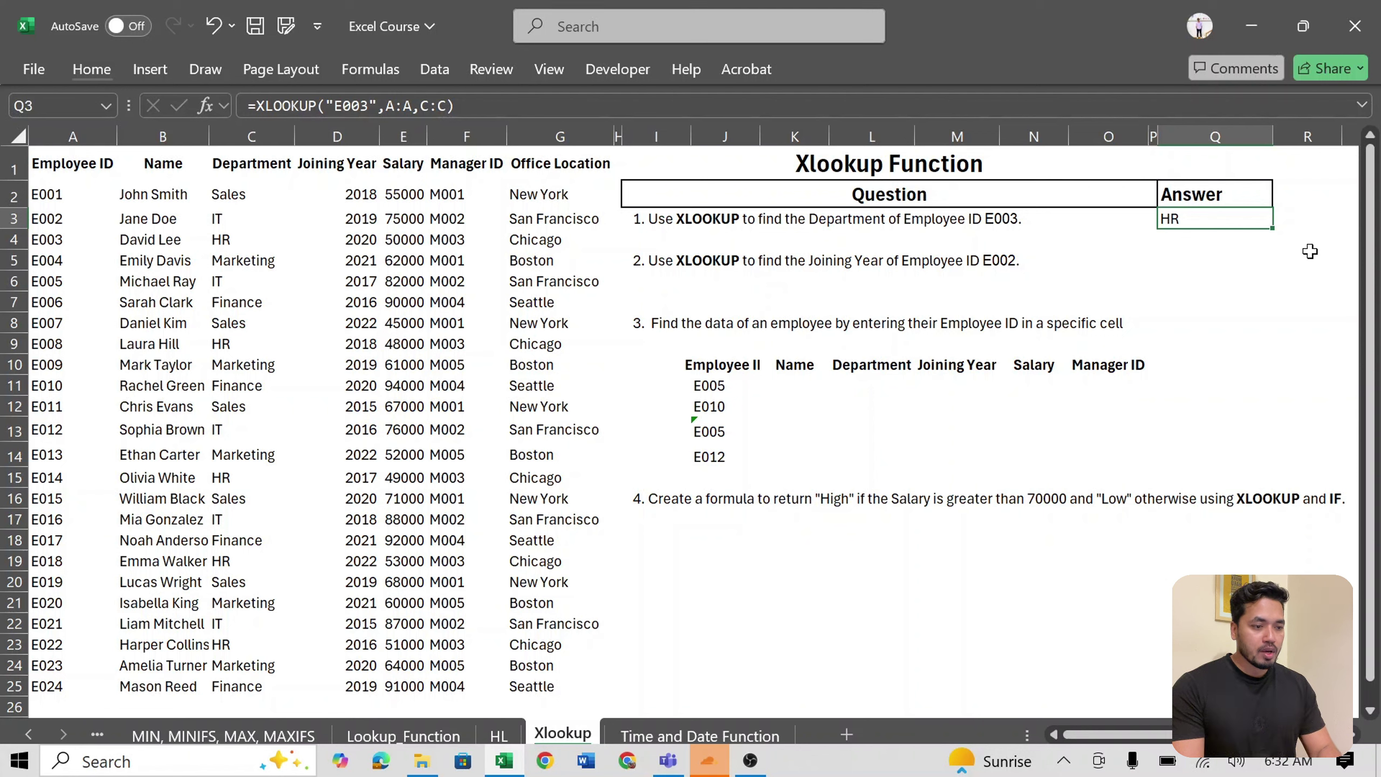
key(Down)
key(Down)
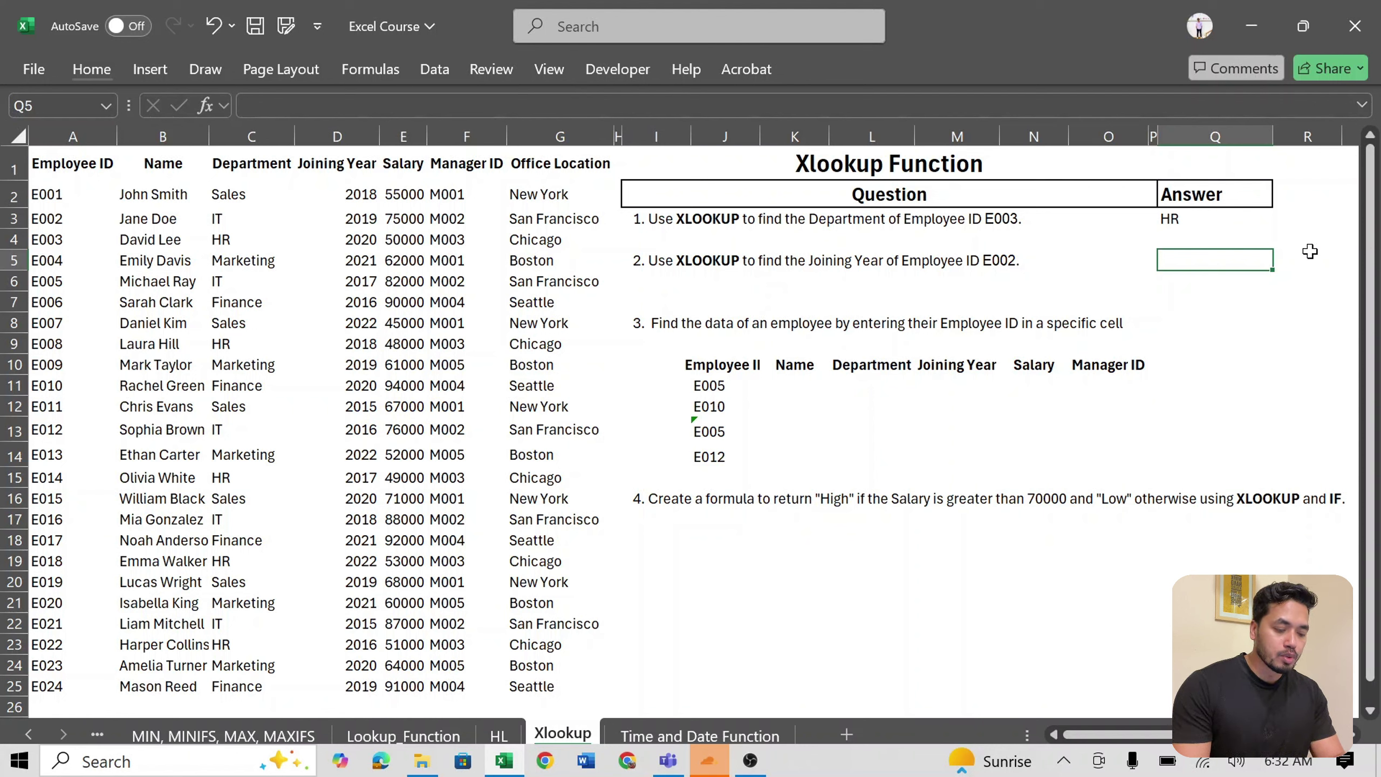
text(=)
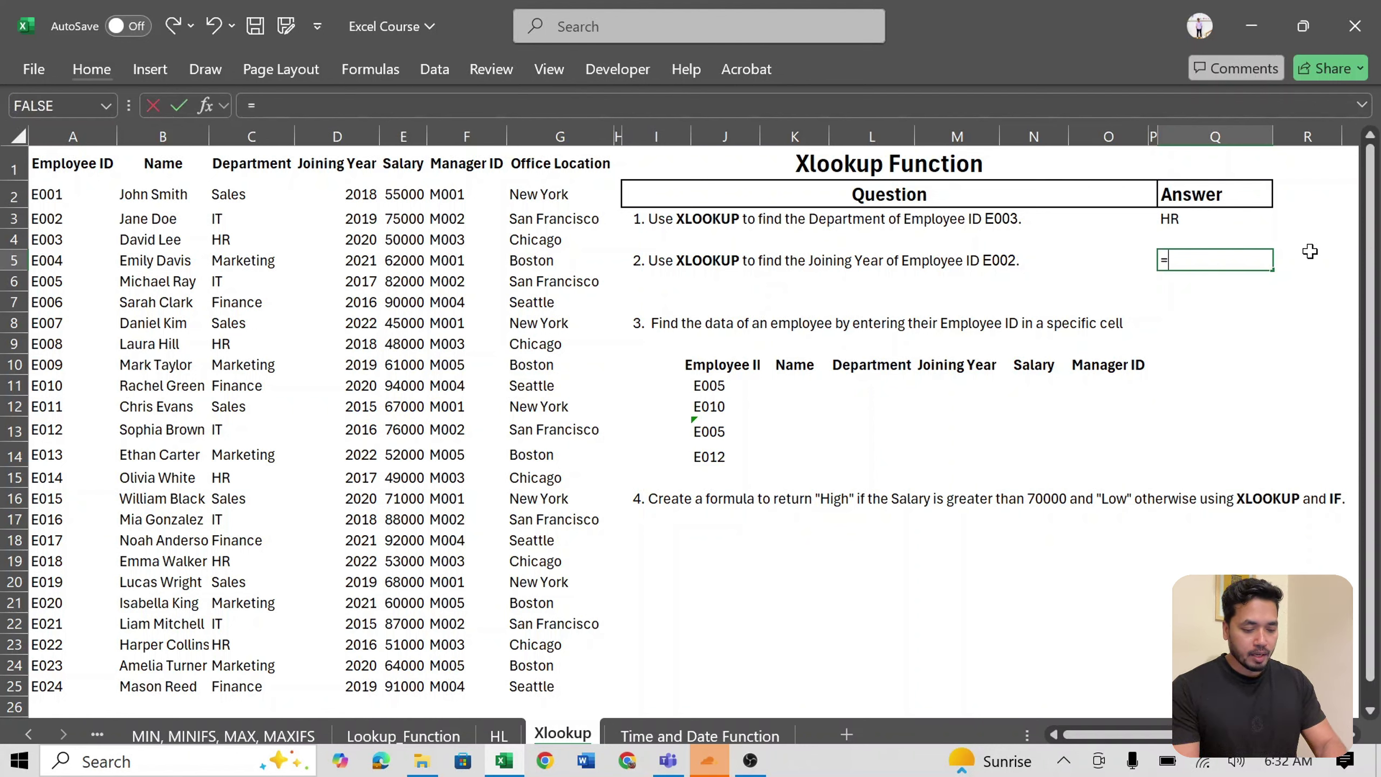
text(XLOOKUP()
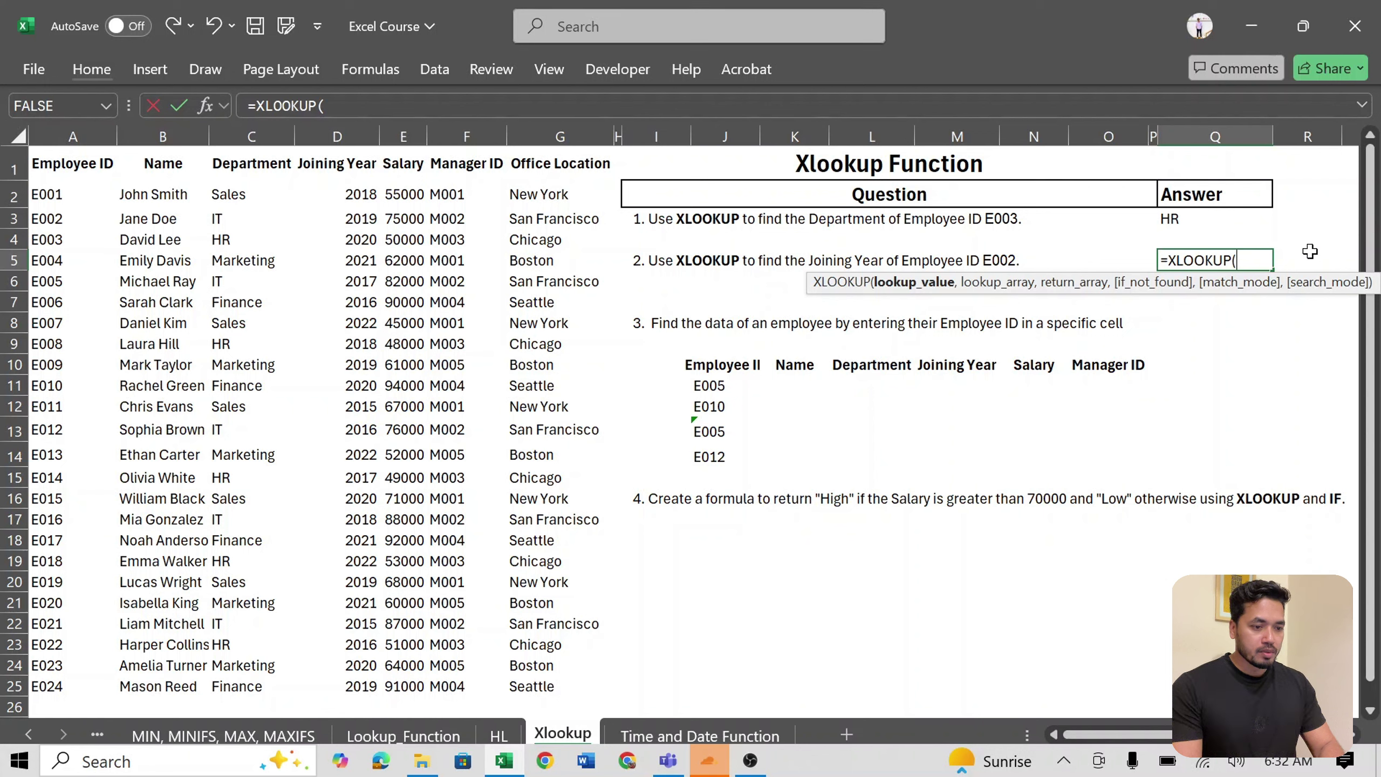
text(")
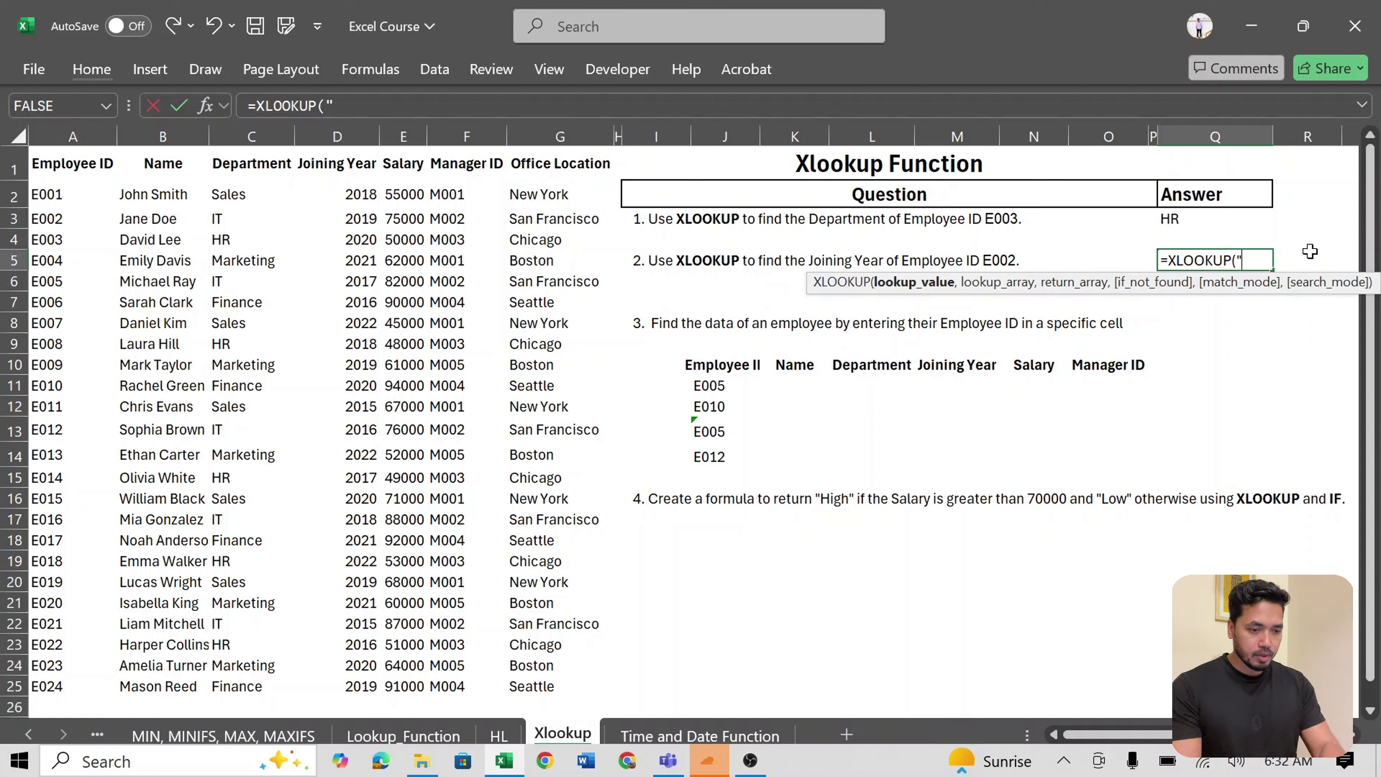
text(E002)
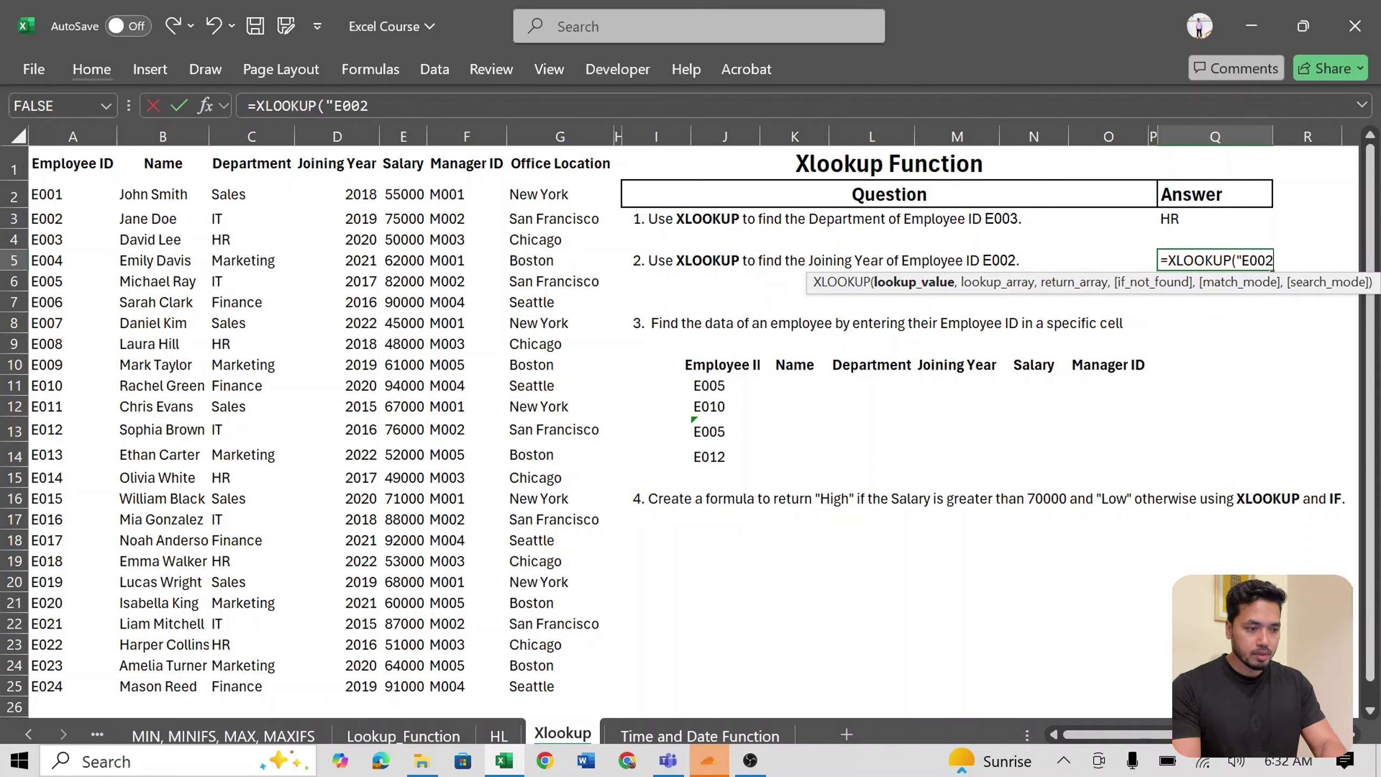
text(",)
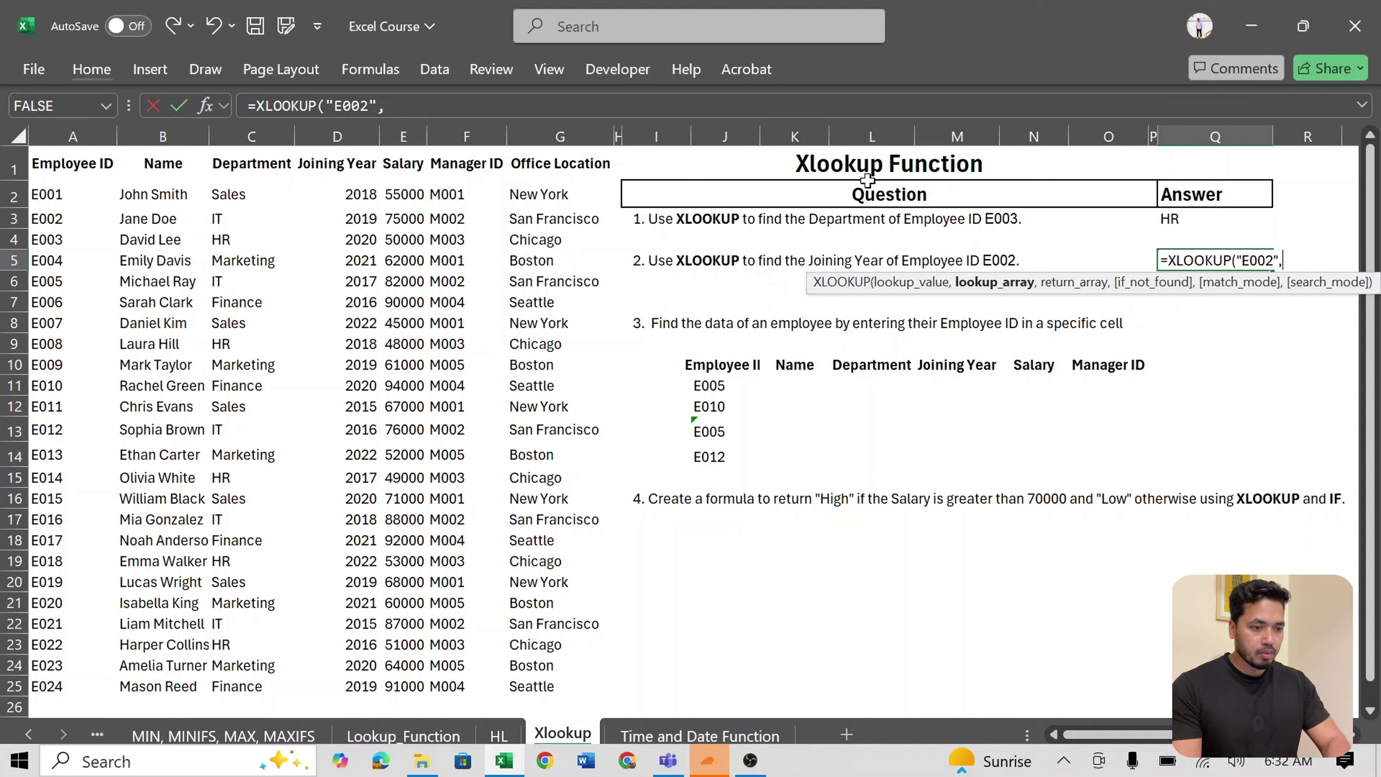
- Set column A as the lookup array and column D as the return array in the Q5 formula
click(76, 128)
text(,)
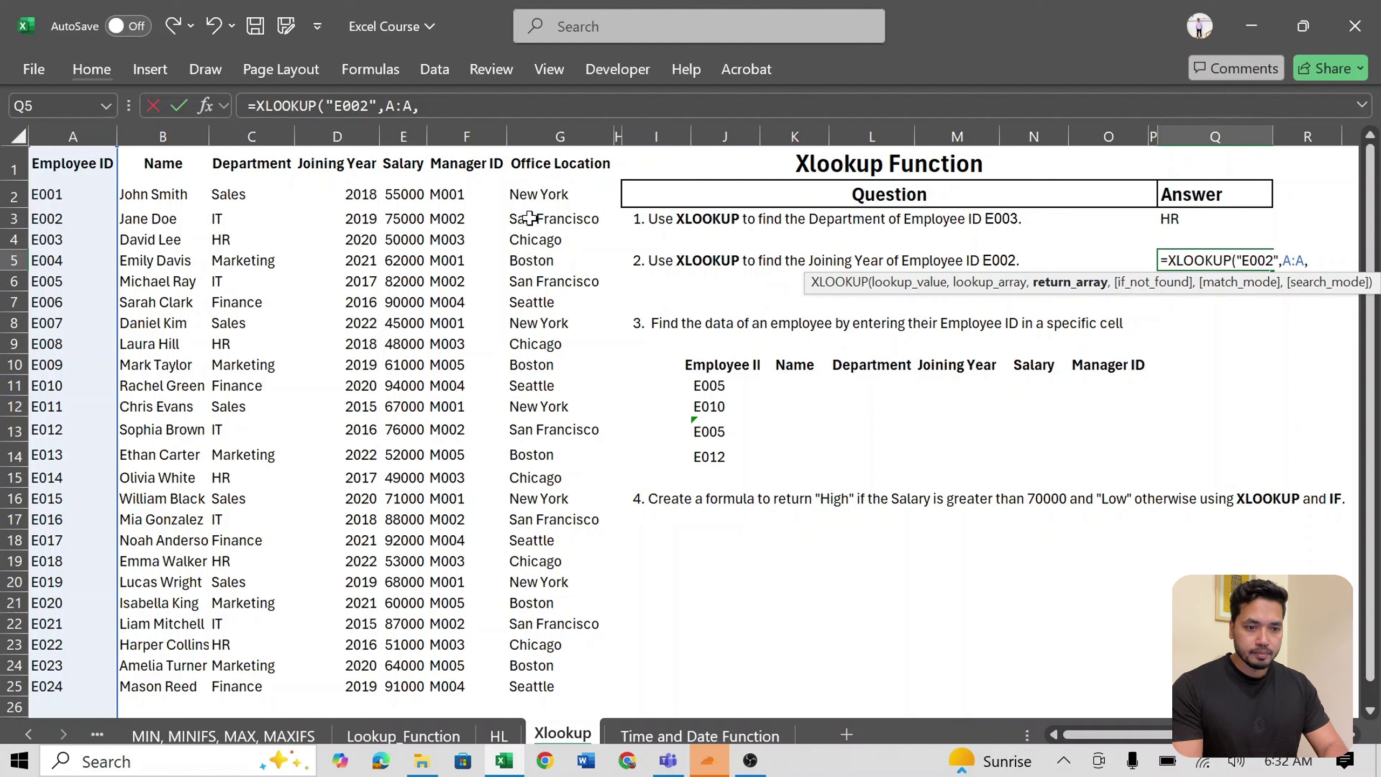
click(346, 135)
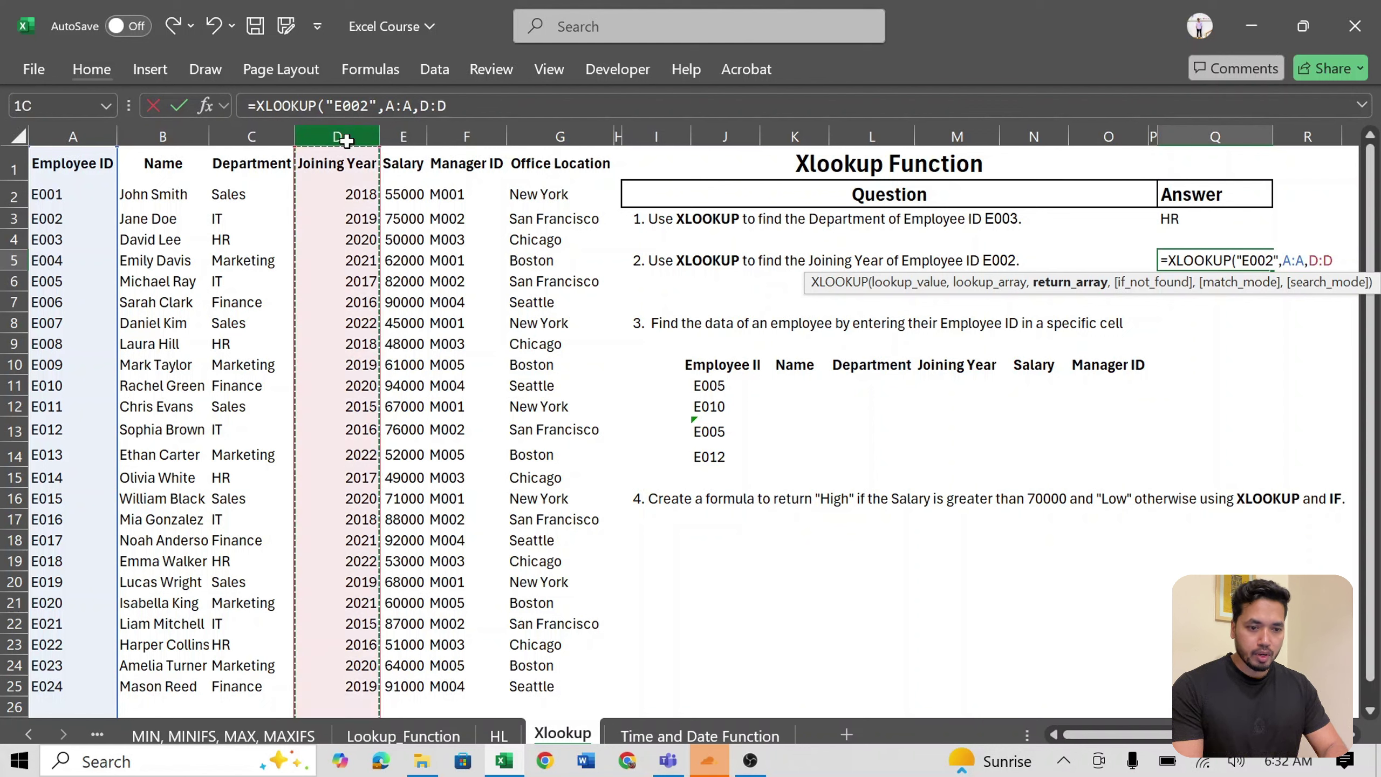
- Add "Data Not Found" as the if_not_found argument of the Q5 formula
text(,)
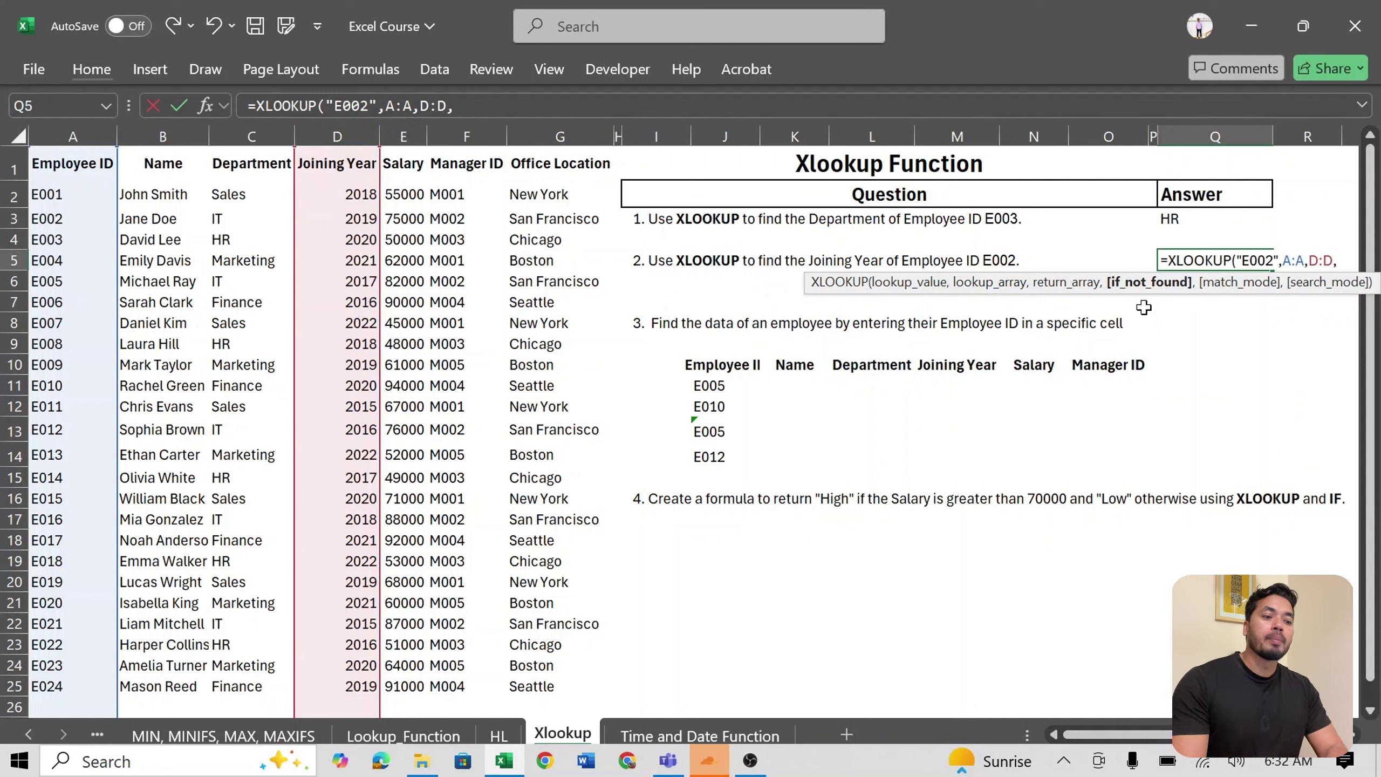
text(")
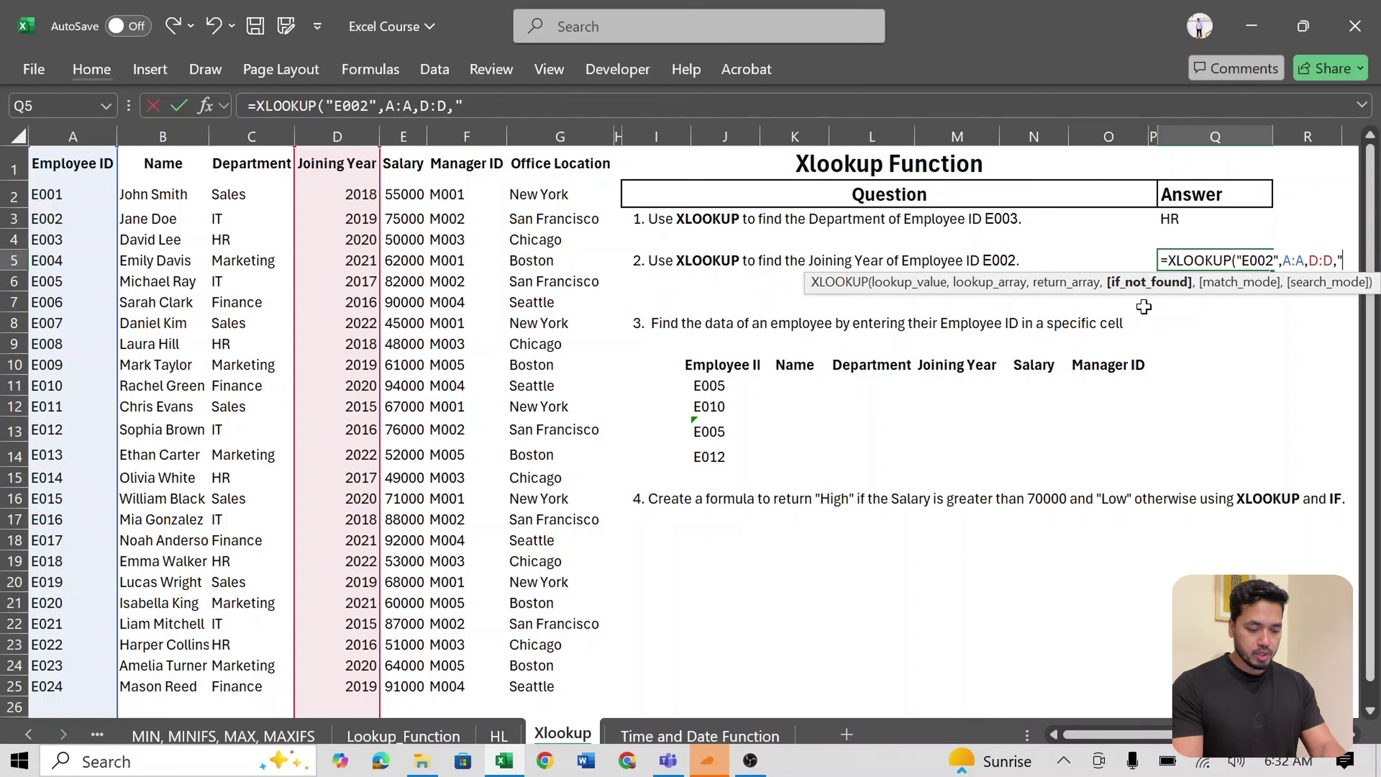
text(Dat)
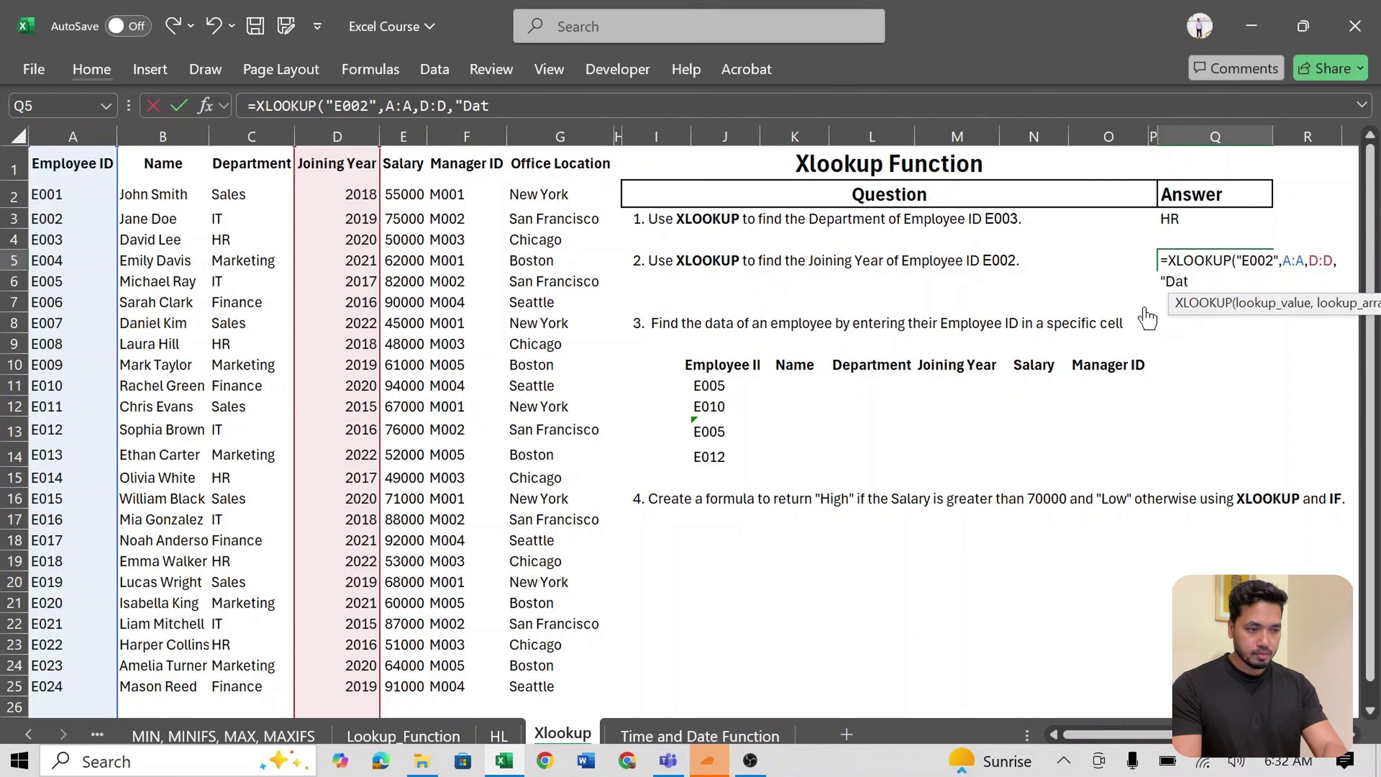
text(a No)
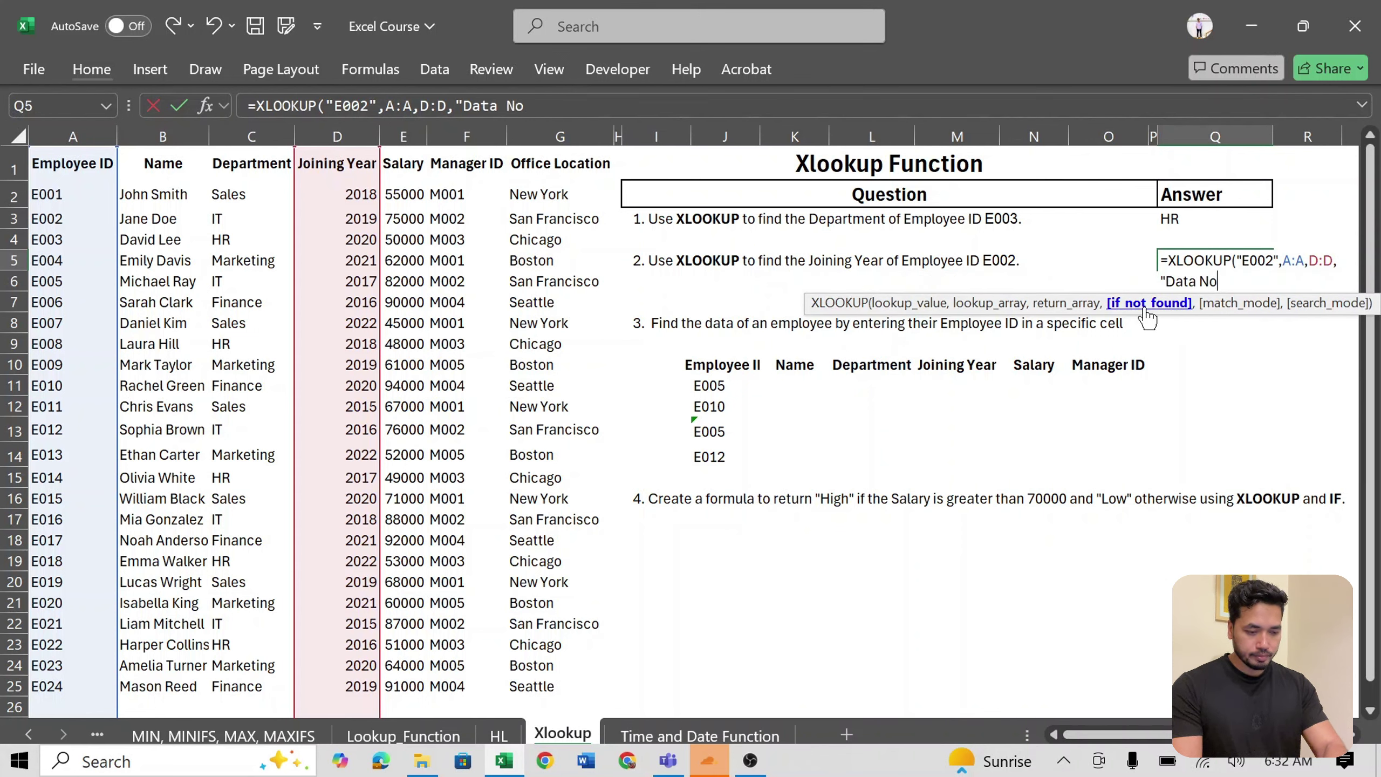
text(t Foun)
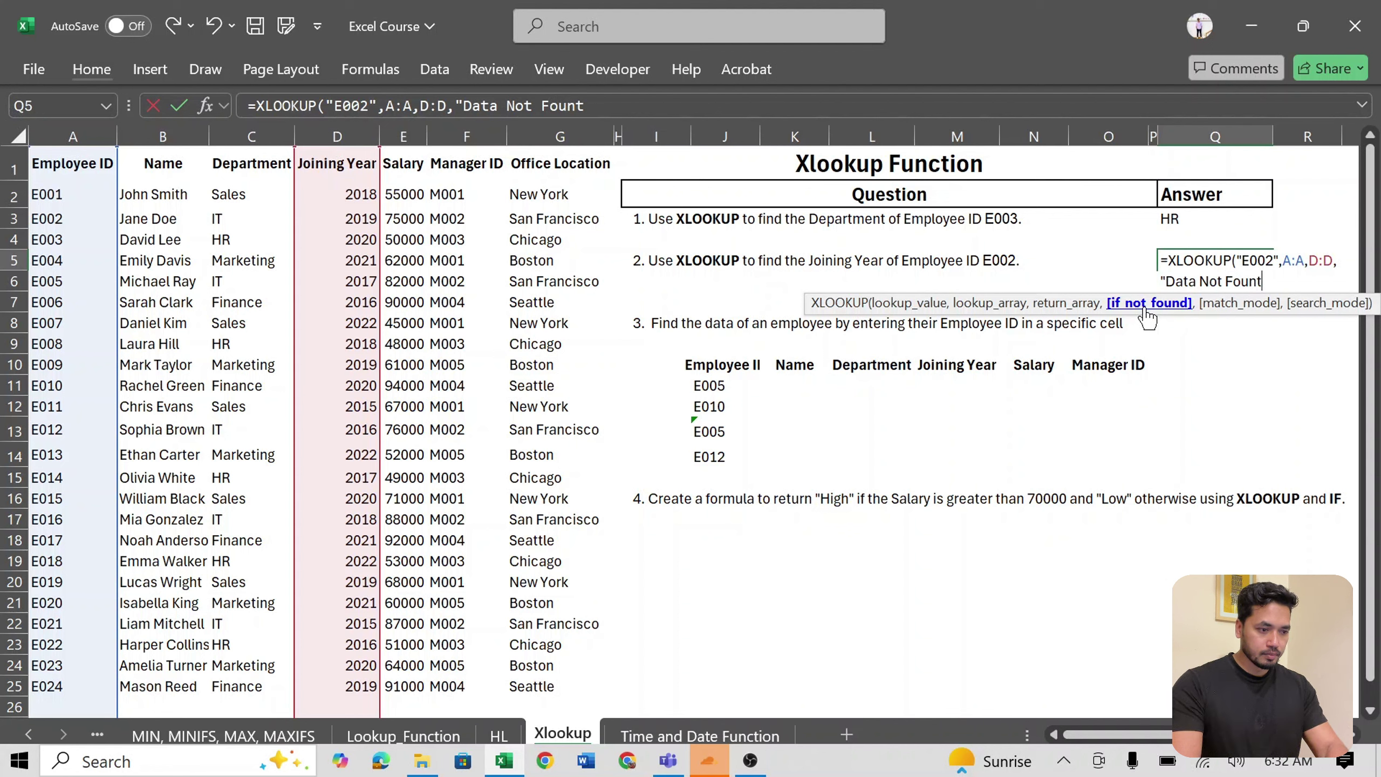
text(d")
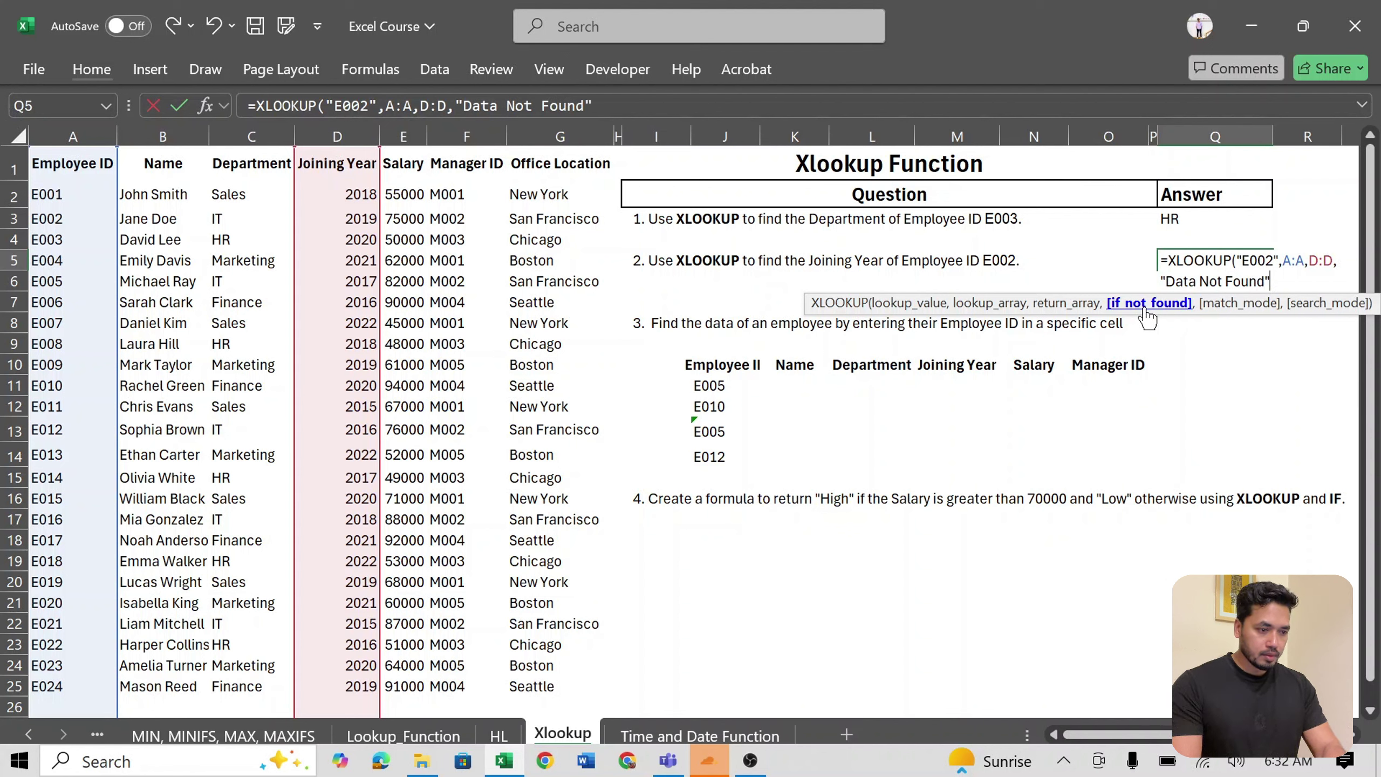
- Complete the Q5 formula with match mode 0 for an exact match and search mode 1 for first-to-last
text(,)
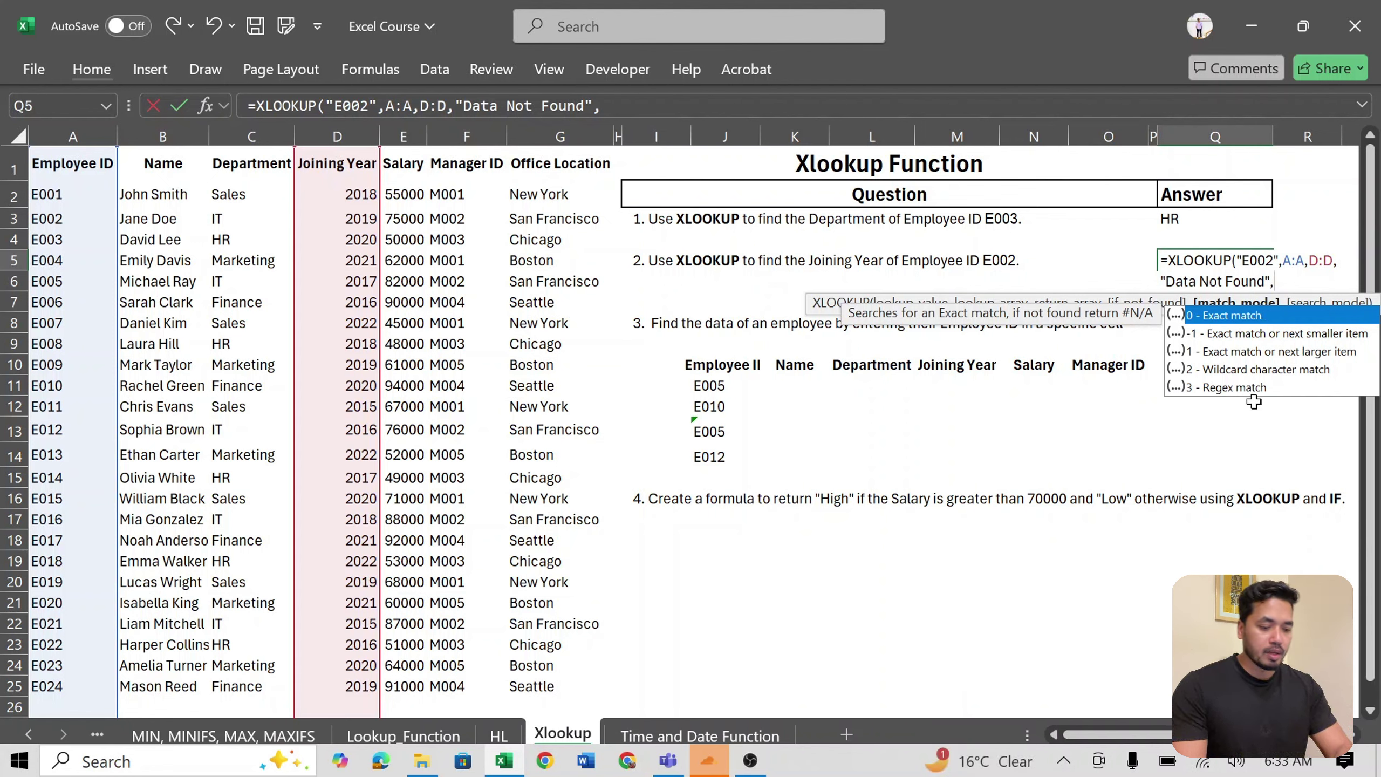
text(0)
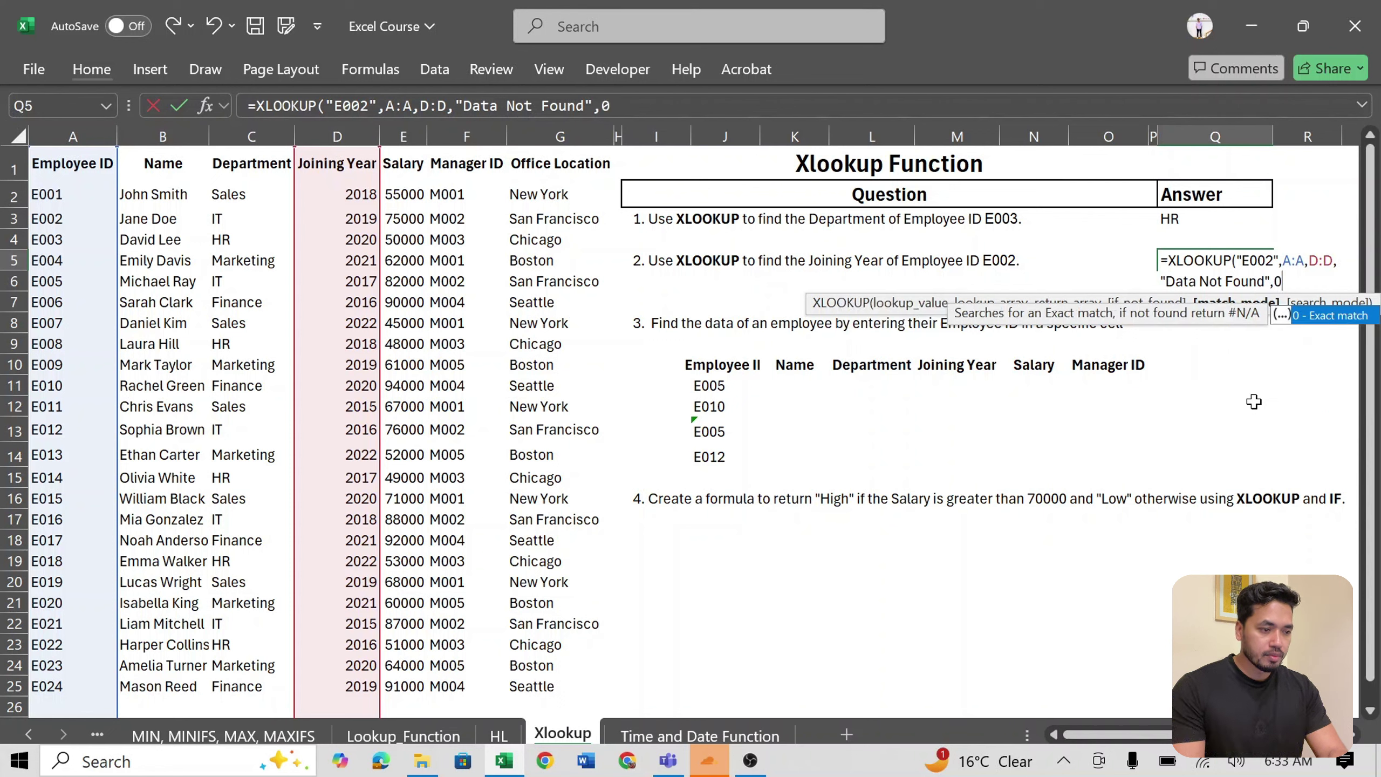
text(,)
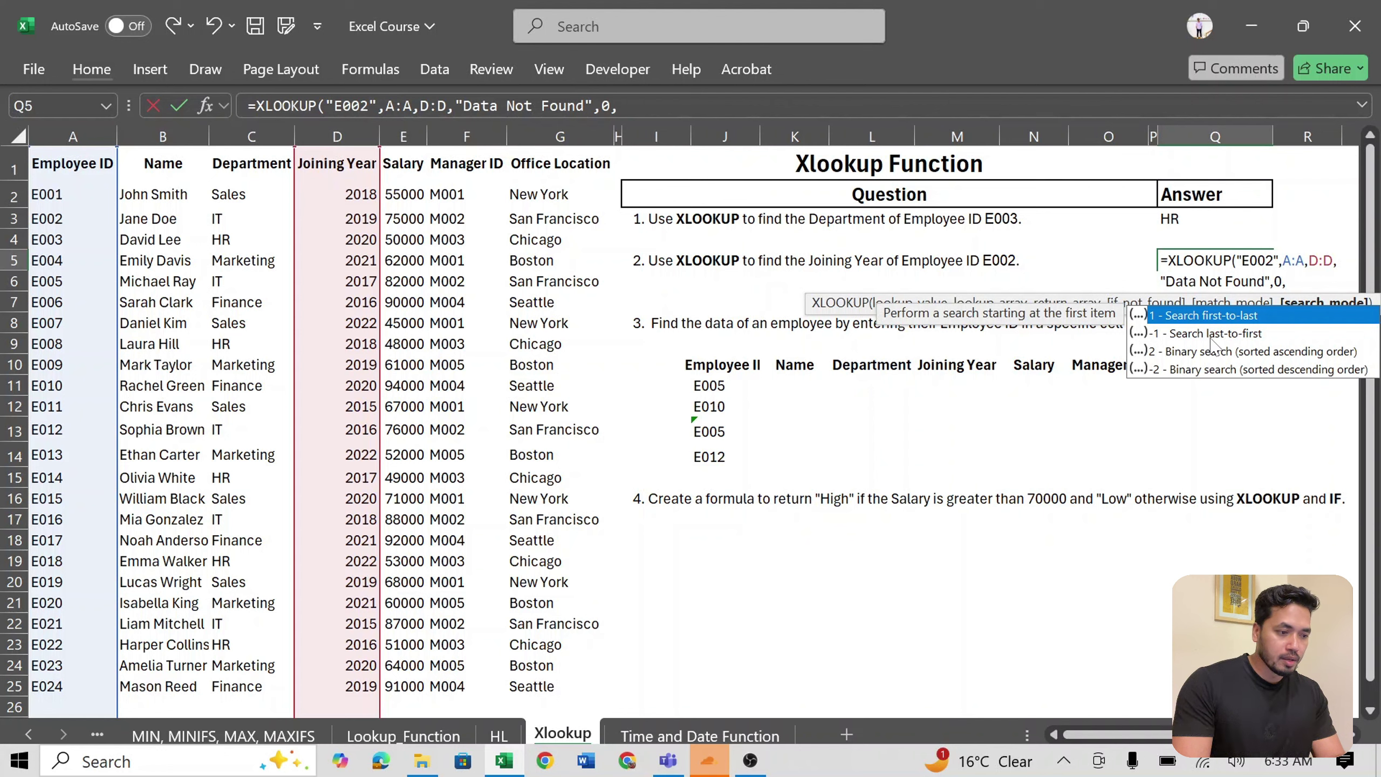
text(1)
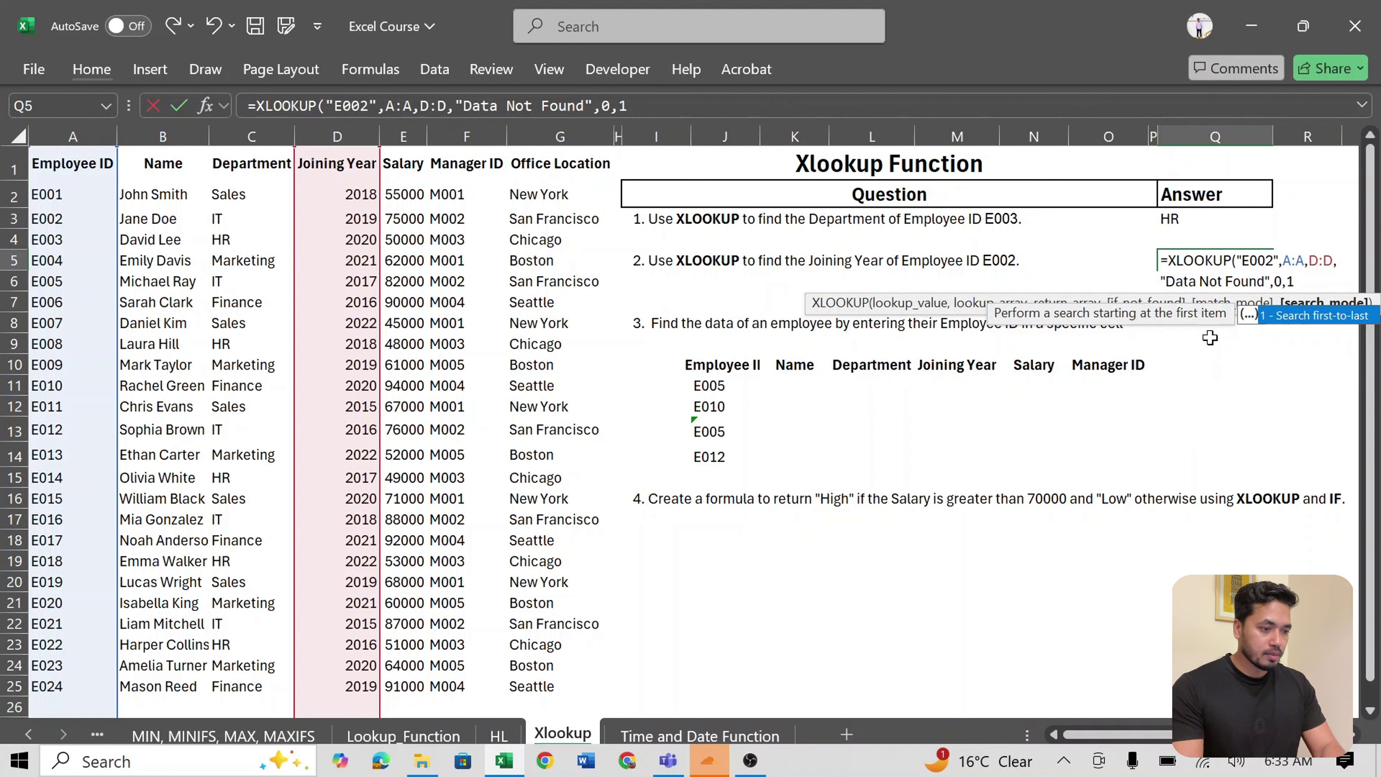
text())
key(Return)
key(Up)
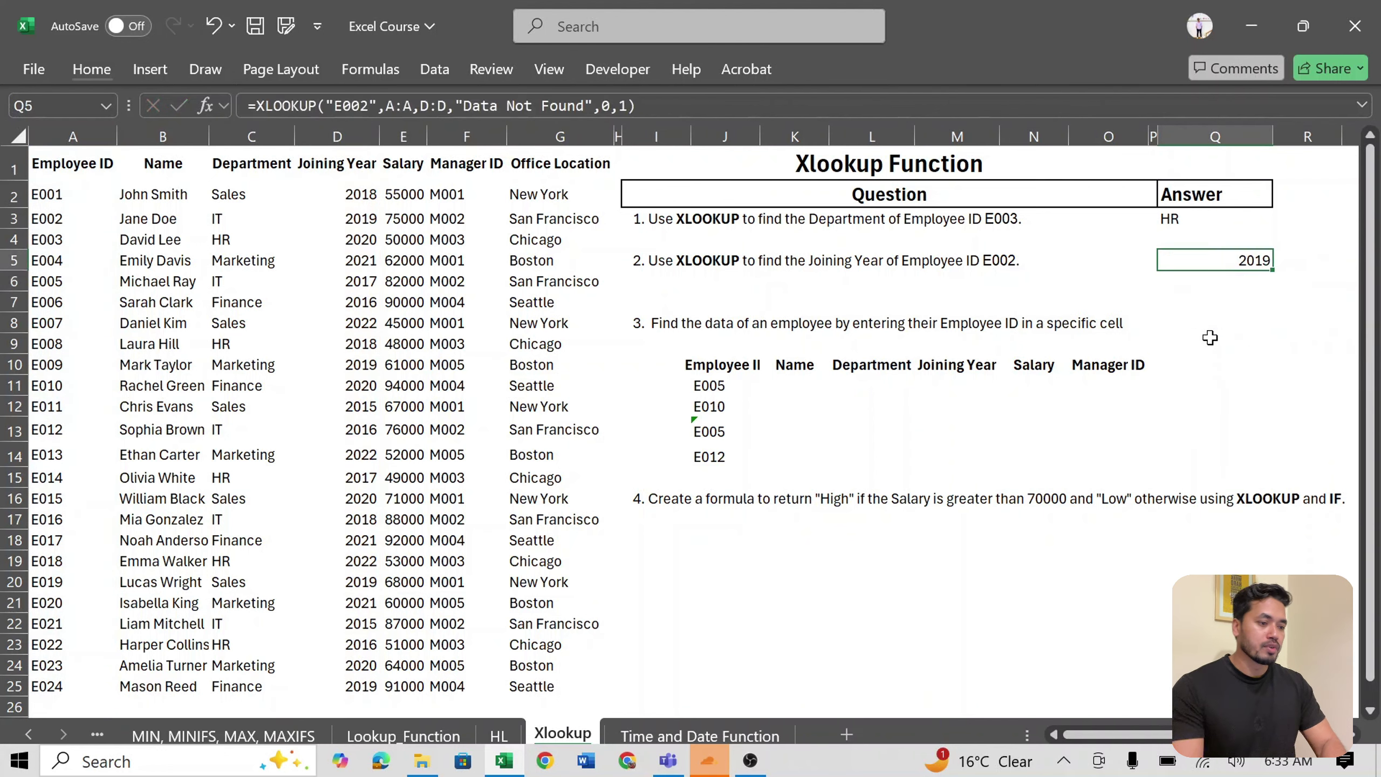
key(Left)
key(Left)
key(Left)
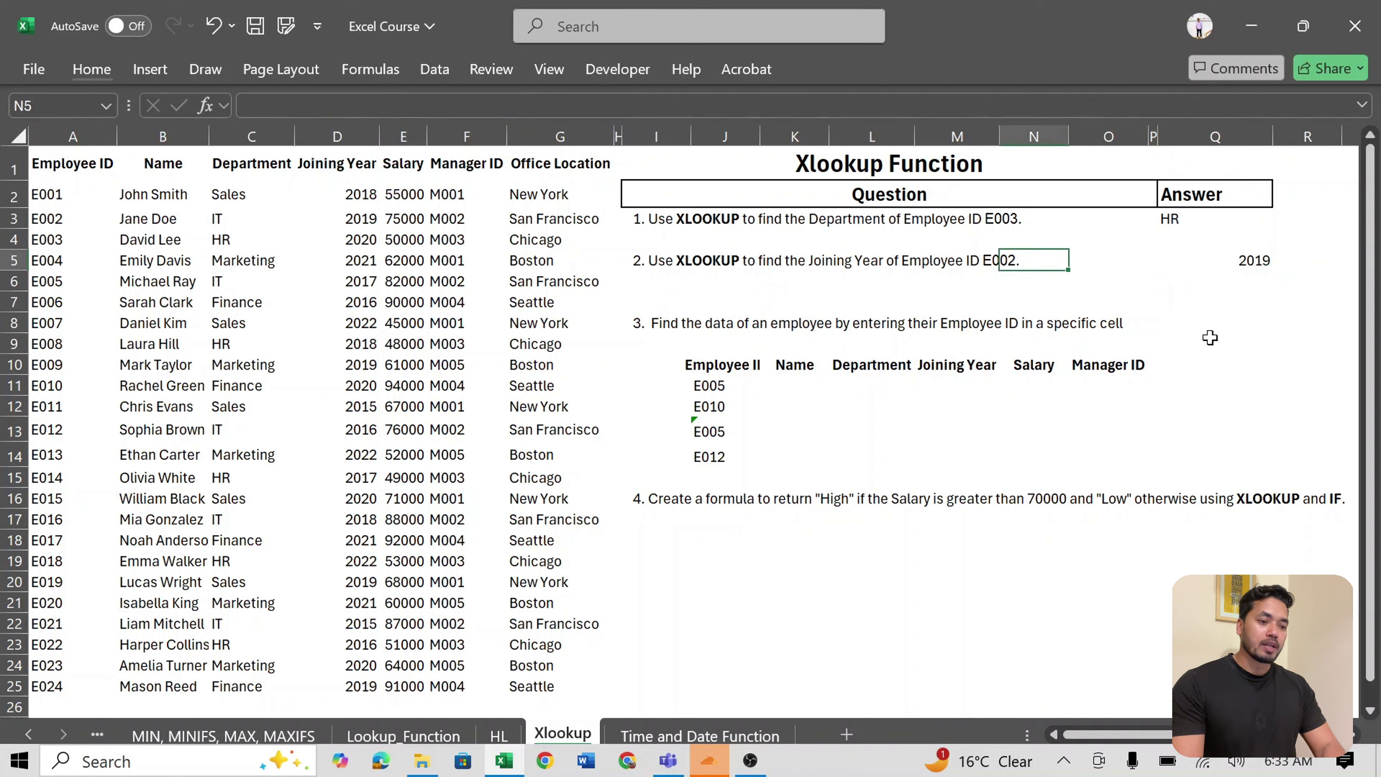
key(Right)
key(Right)
key(Right)
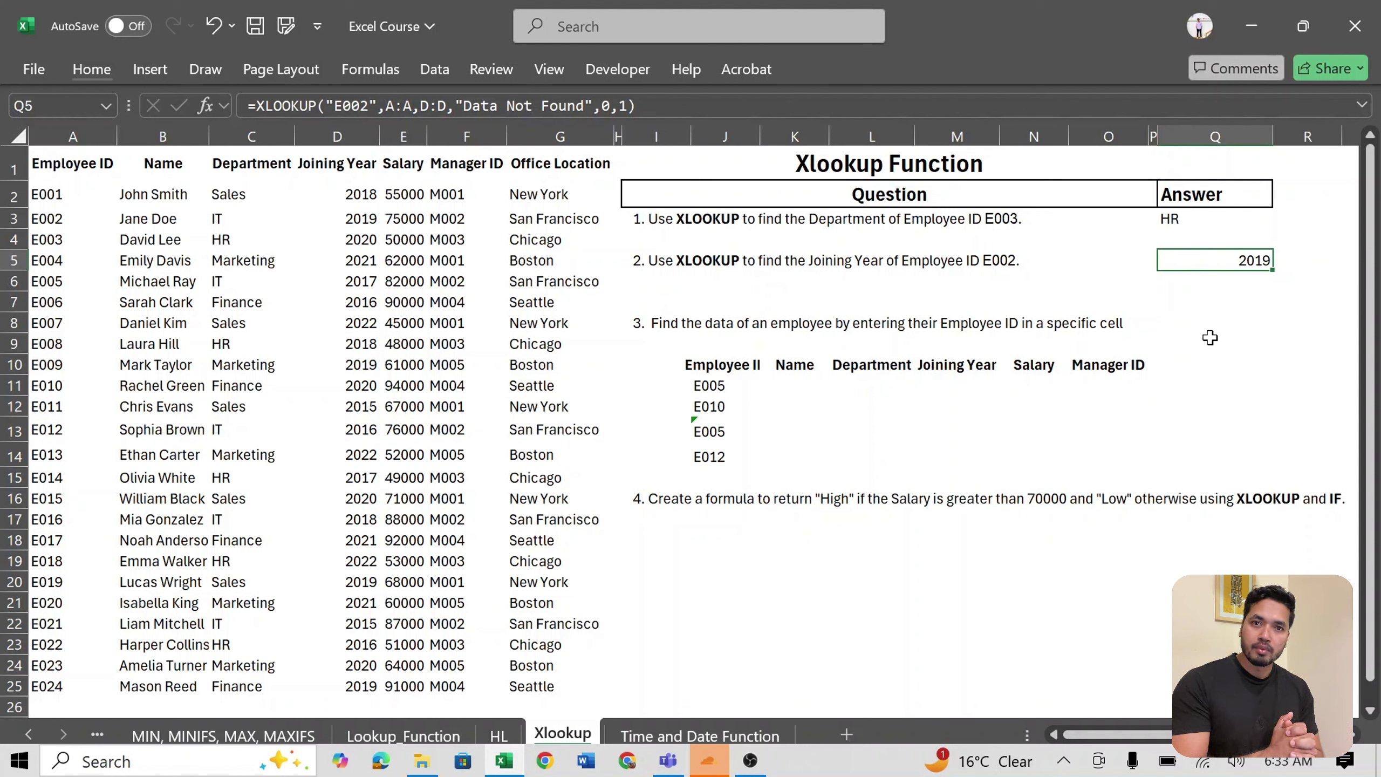
- Examine the column headings and the first employee ID cell of the question 3 lookup table
click(775, 384)
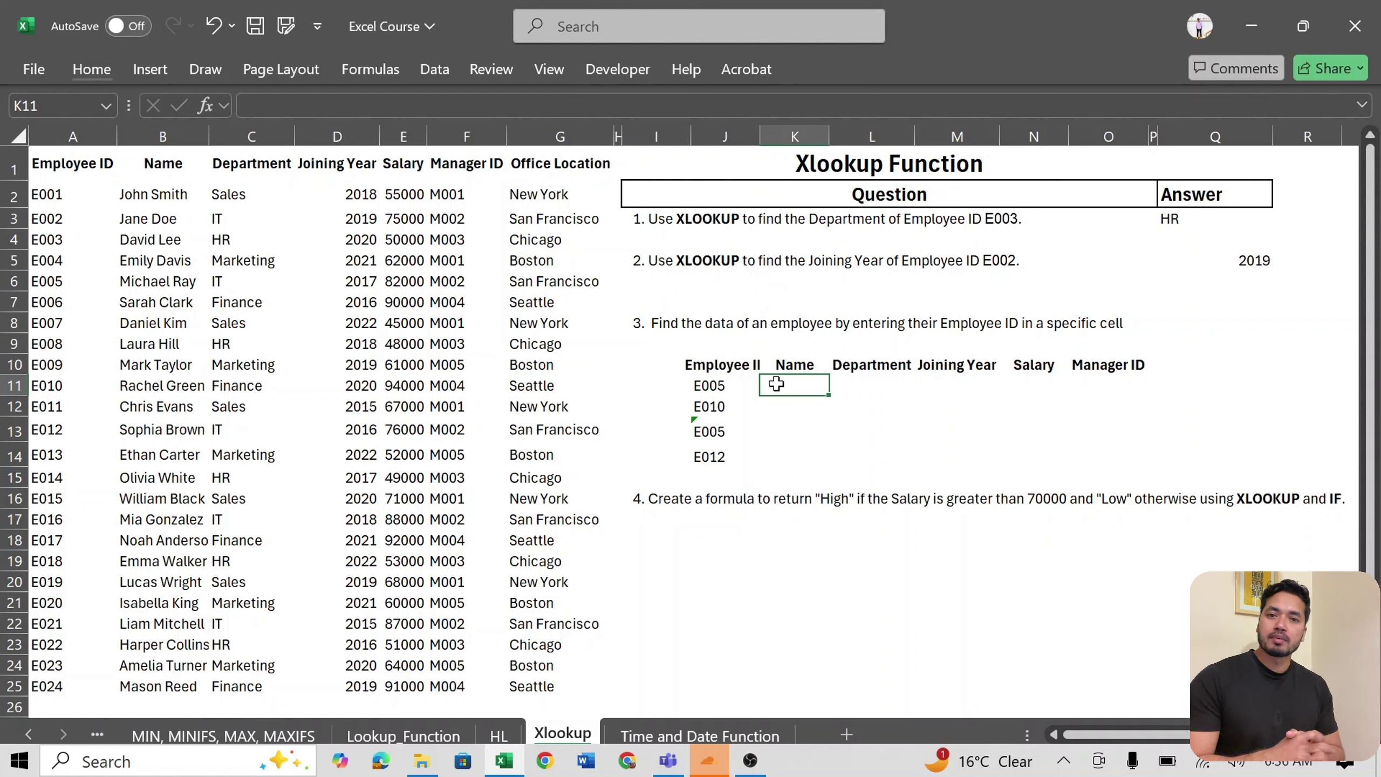
key(Left)
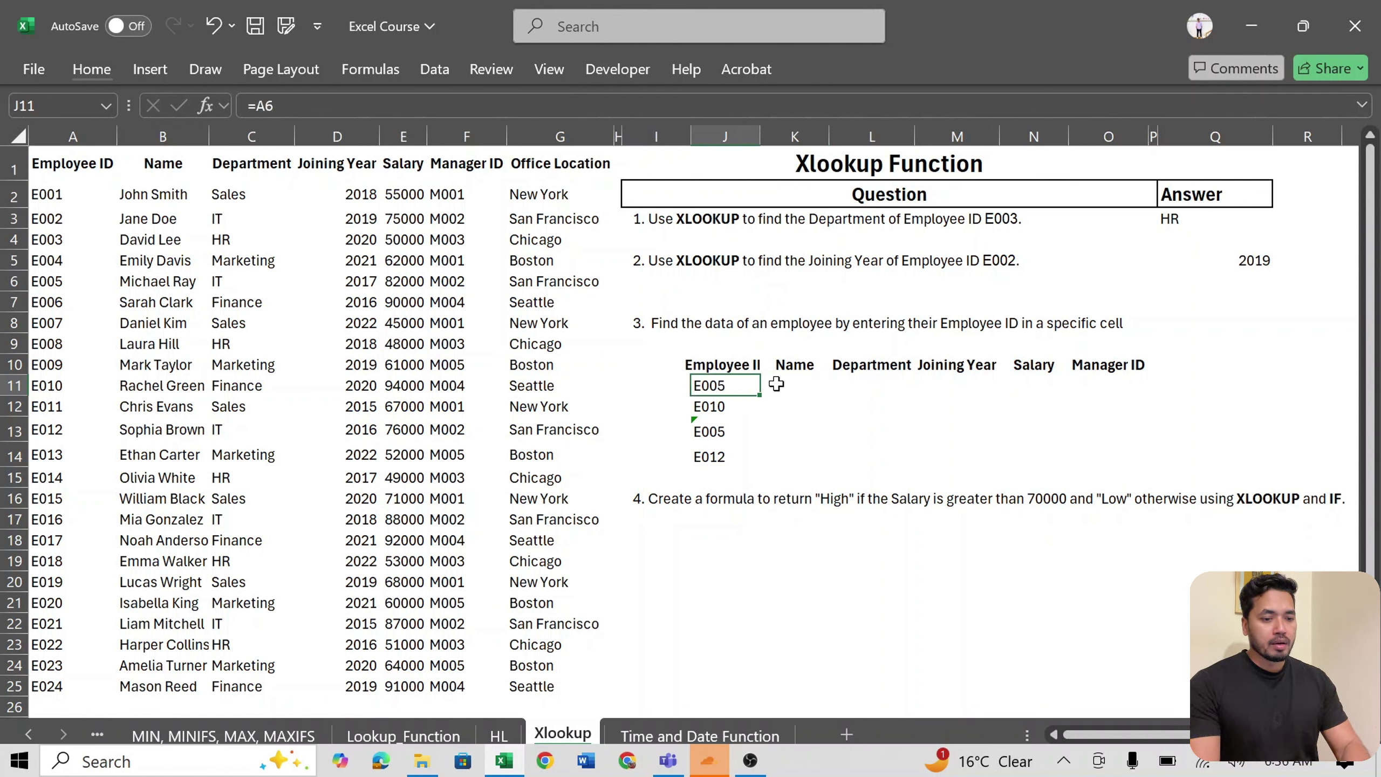
key(Up)
key(Right)
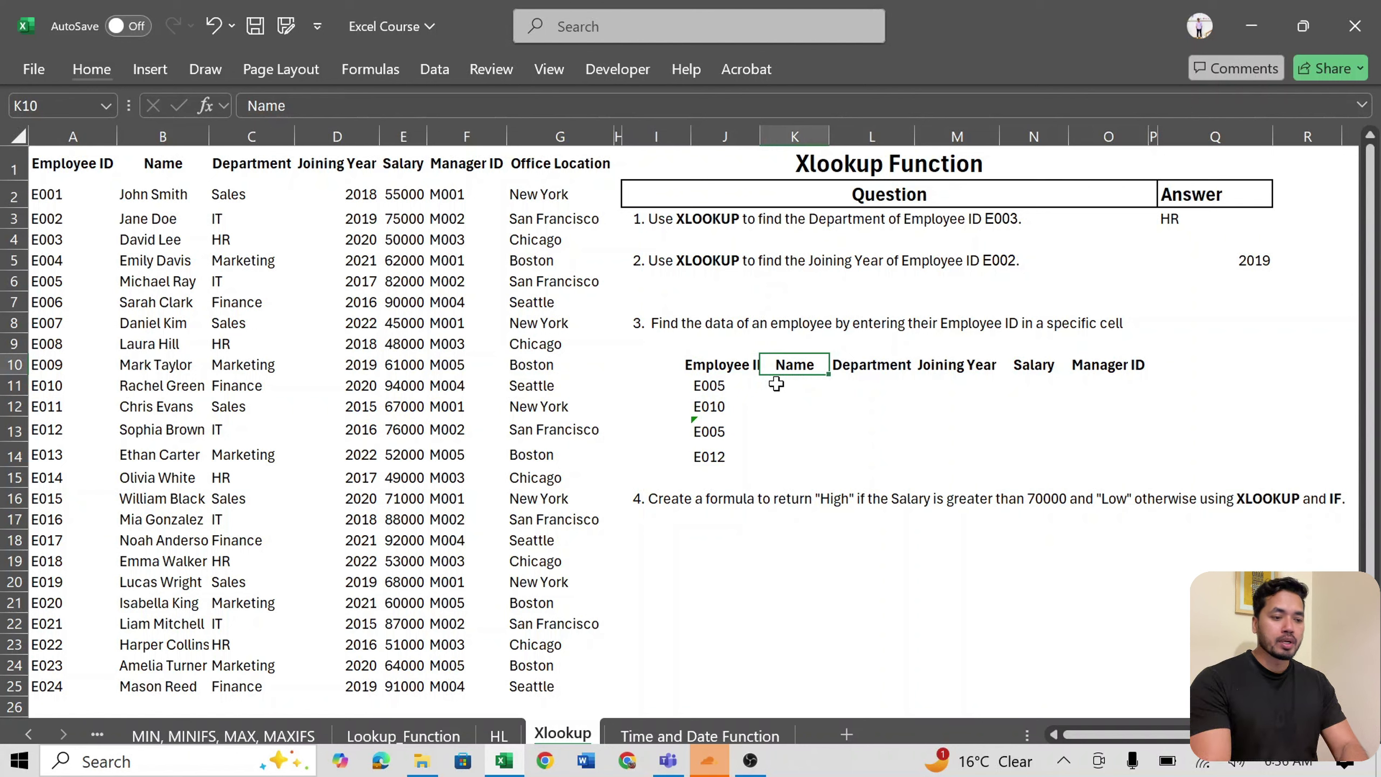
key(Left)
key(shift+Right)
key(shift+Right)
key(shift+Right)
key(shift+Right)
key(shift+Left)
key(shift+Left)
key(shift+Left)
key(shift+Left)
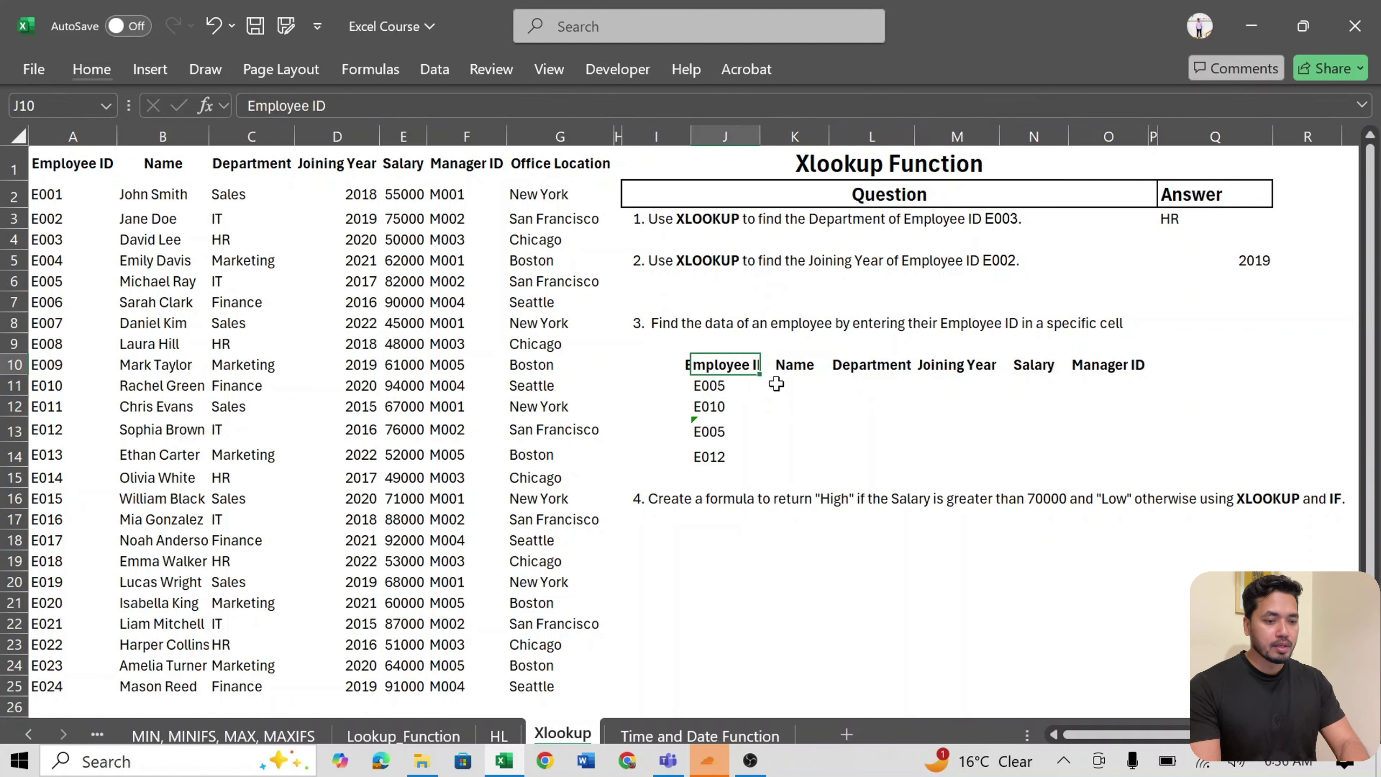
- Start an XLOOKUP formula in cell K11 with $J11 as the column-locked lookup value
key(Down)
key(Right)
text(=xl)
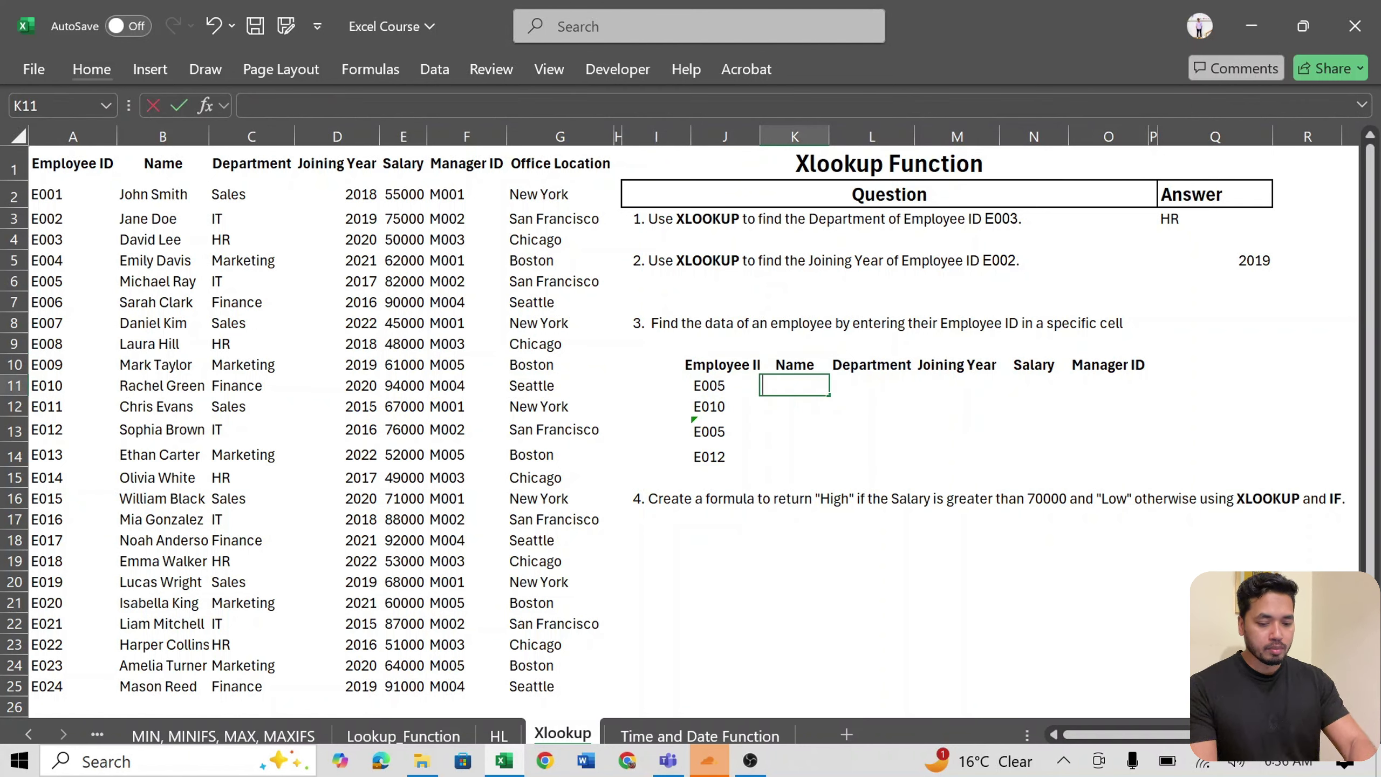
key(Tab)
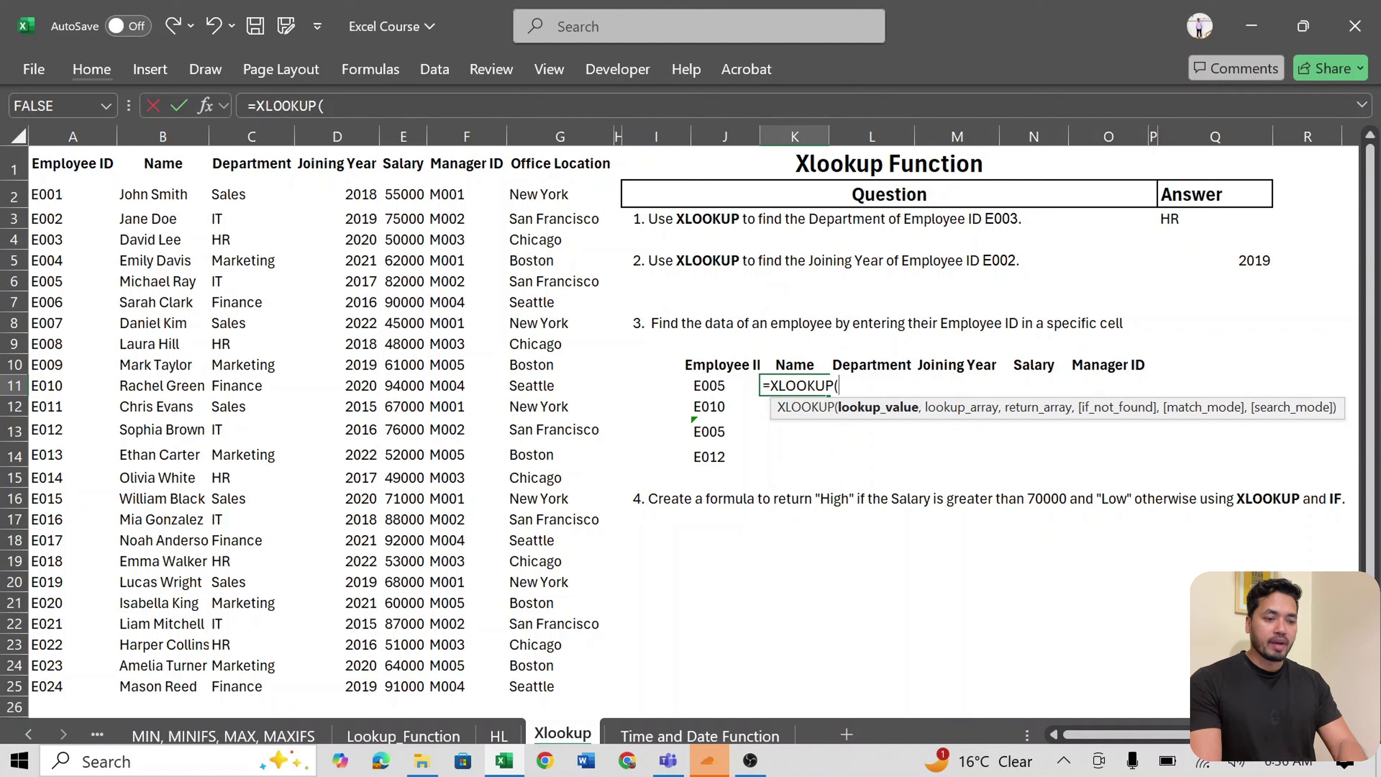
key(Left)
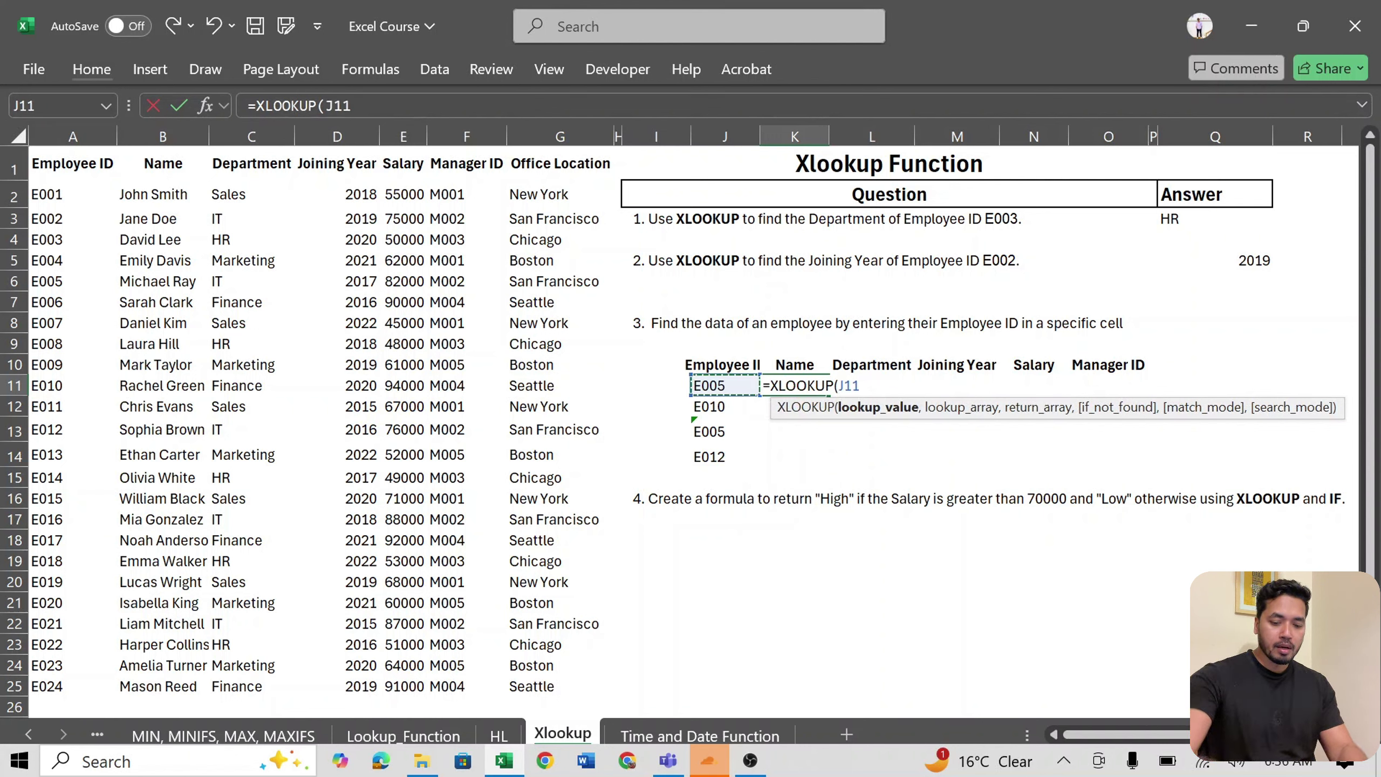
key(F4)
key(F4)
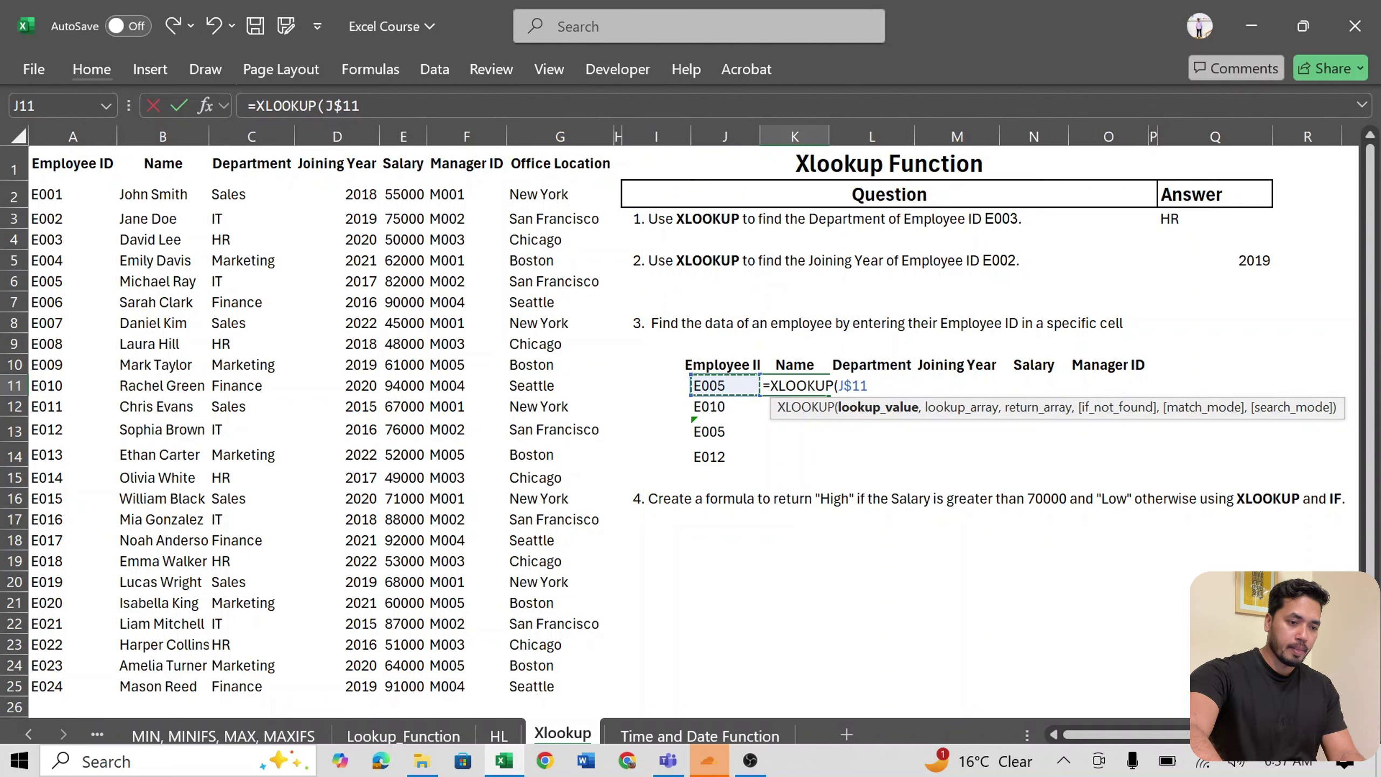
key(F4)
text(,)
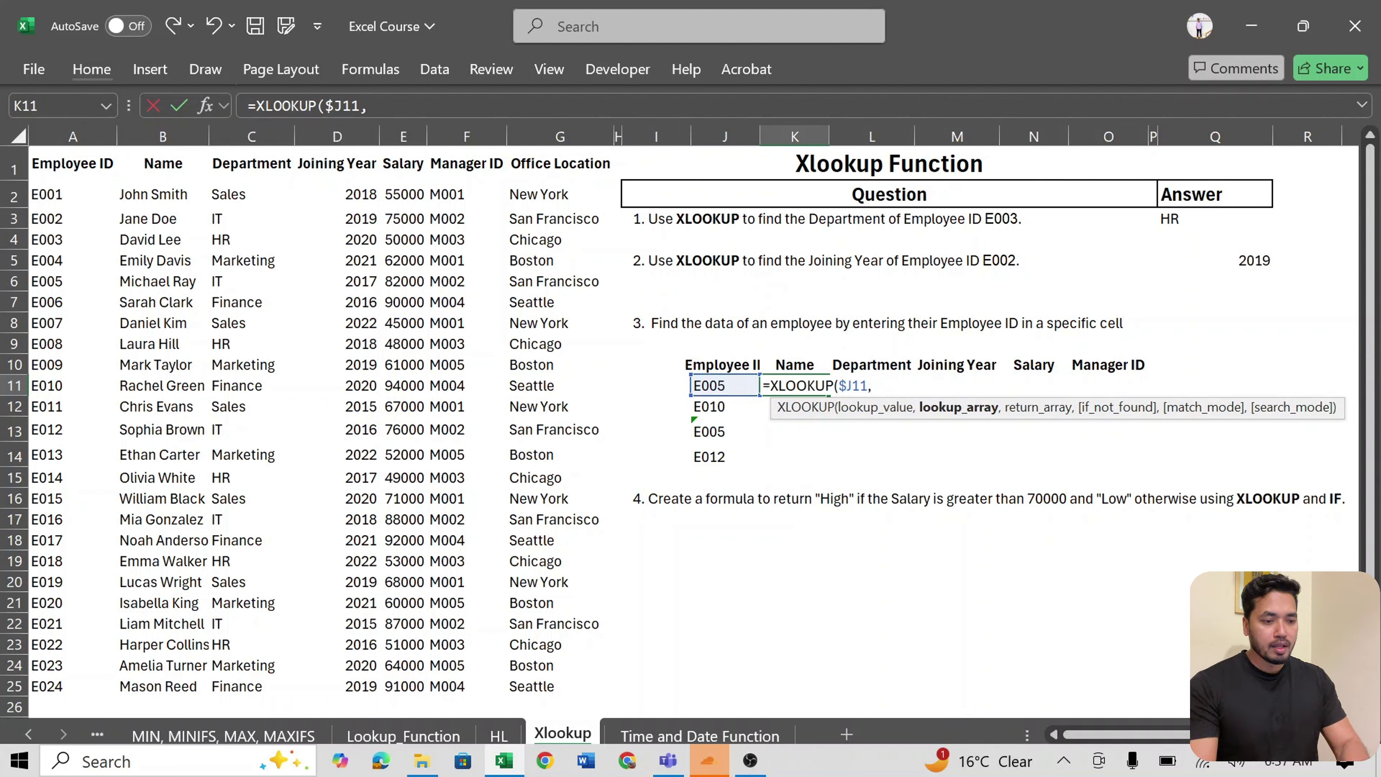
- Set the absolute column range $A:$A as the lookup array in the K11 formula
key(Left)
key(Left)
key(Left)
key(Left)
key(Left)
key(Left)
key(Left)
key(Left)
key(Left)
key(Left)
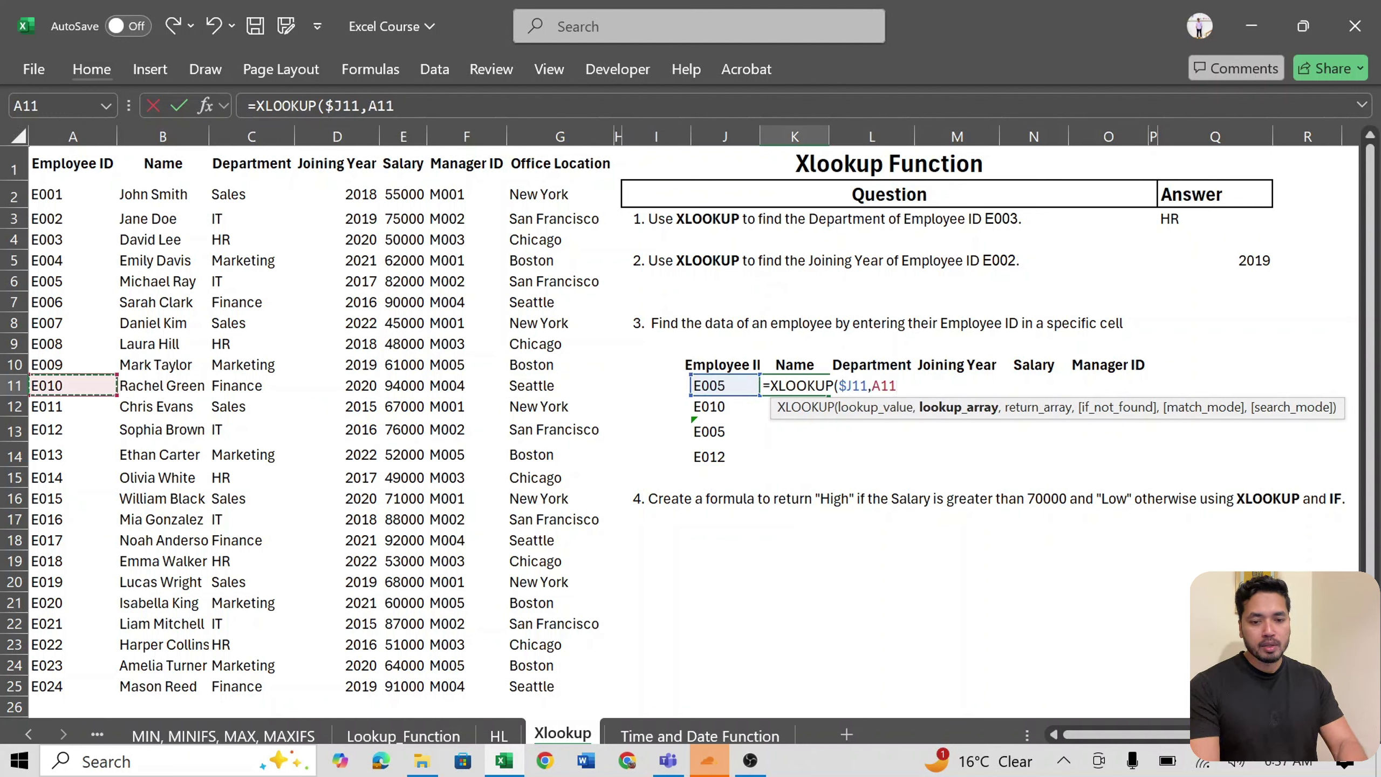
key(ctrl+space)
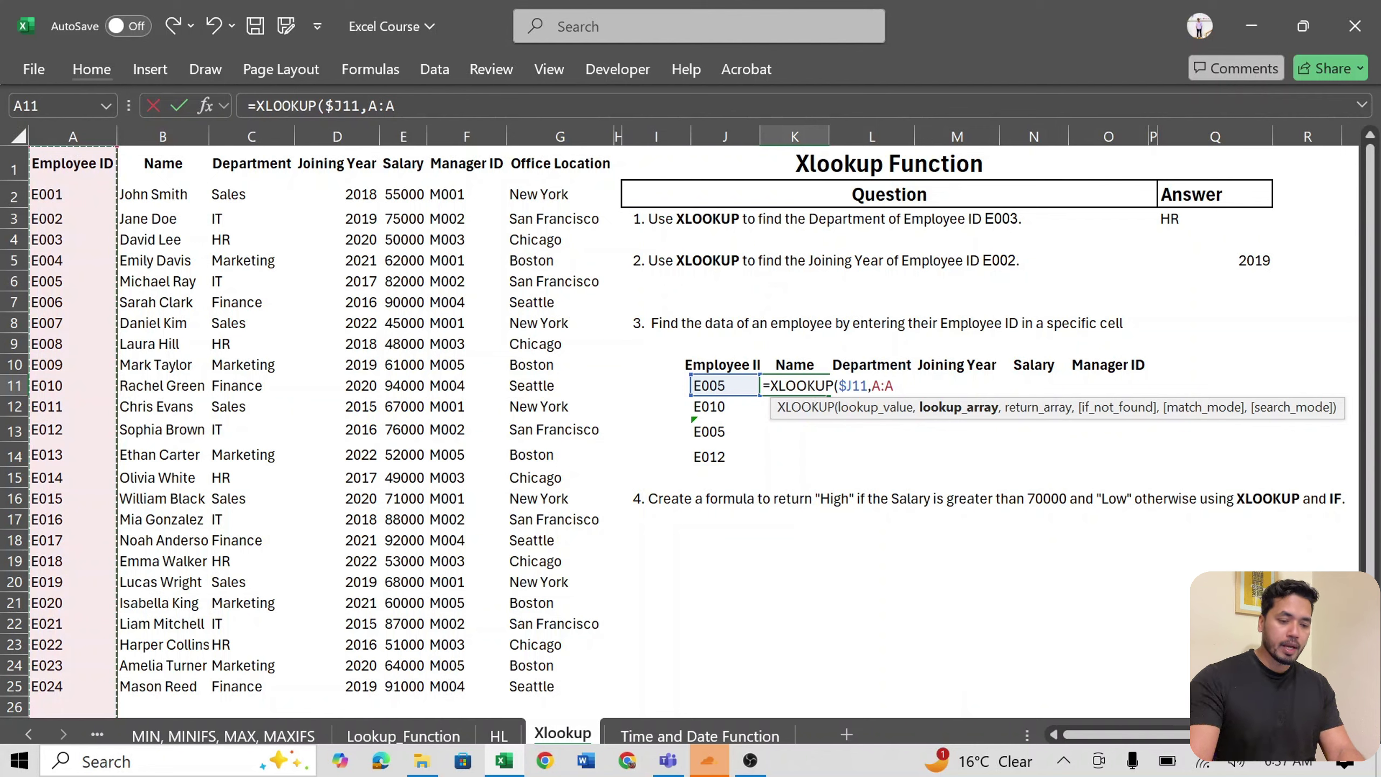
key(F4)
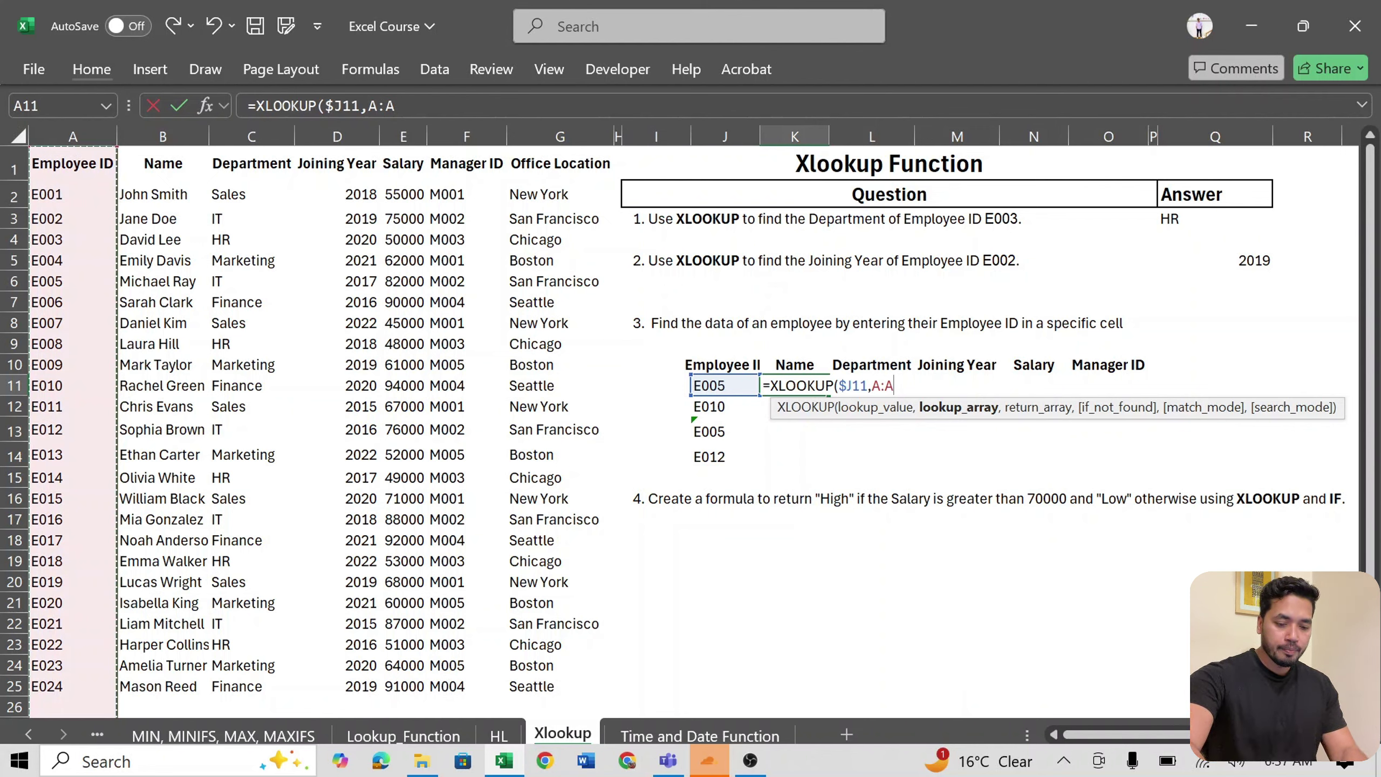
text(.,)
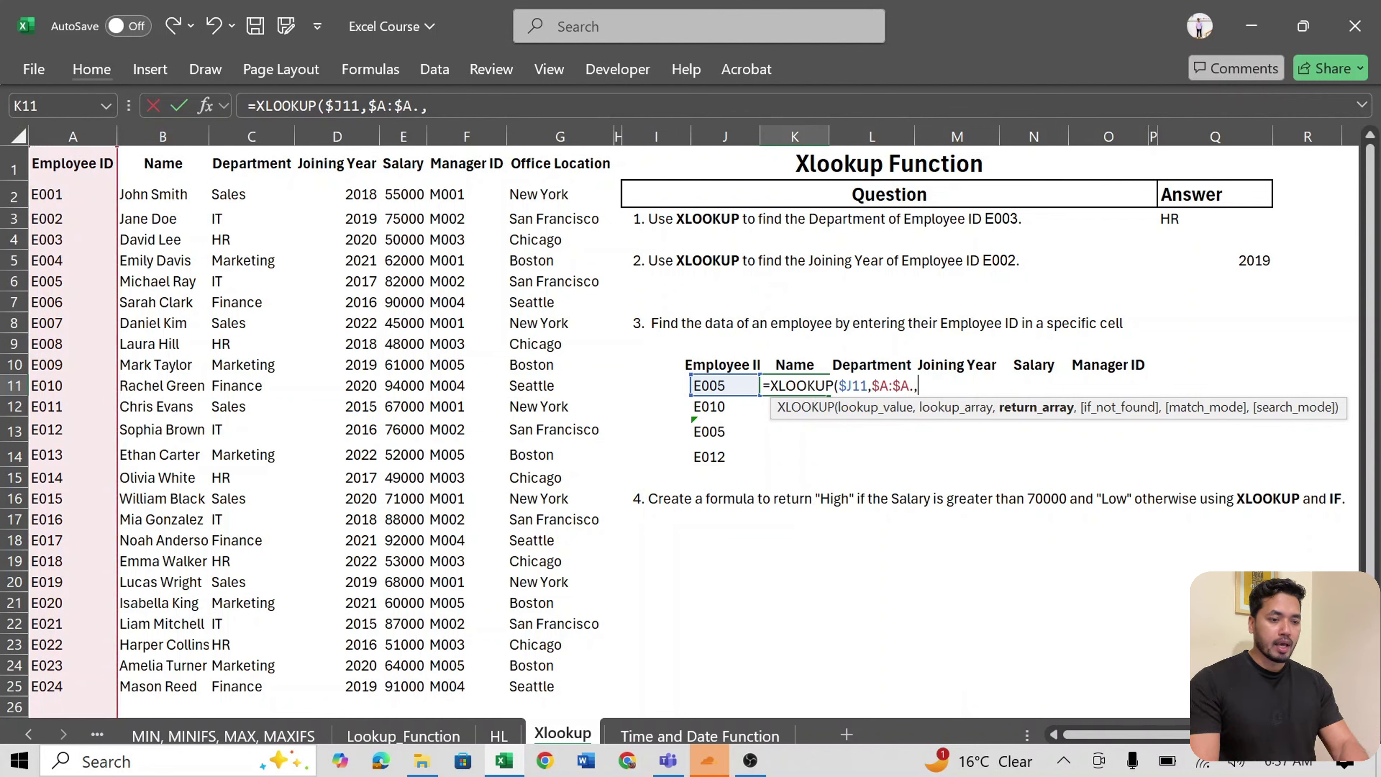
key(BackSpace)
key(BackSpace)
text(,)
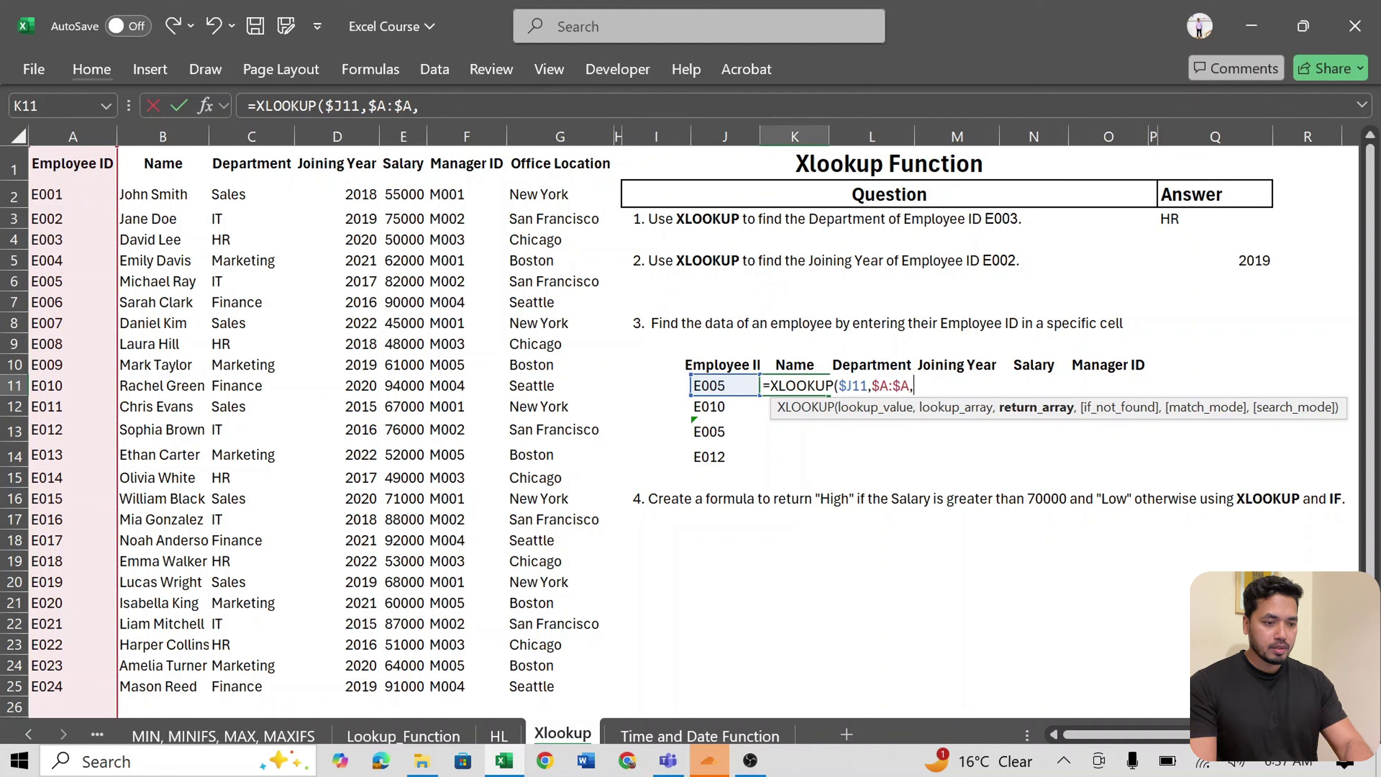
- Complete the K11 formula with the relative column range B:B as the return array
key(Down)
key(Left)
key(Left)
key(Left)
key(Left)
key(Left)
key(Left)
key(Left)
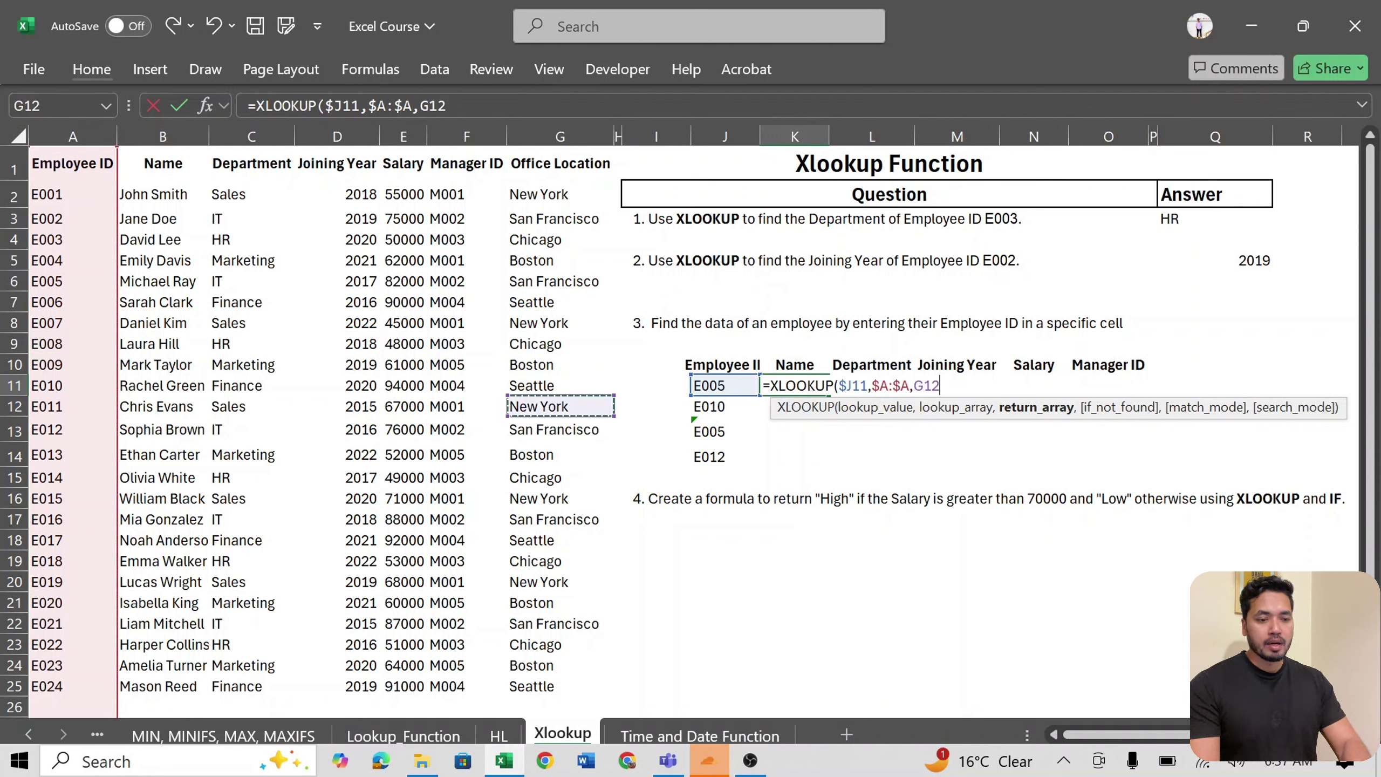
key(Left)
key(Left)
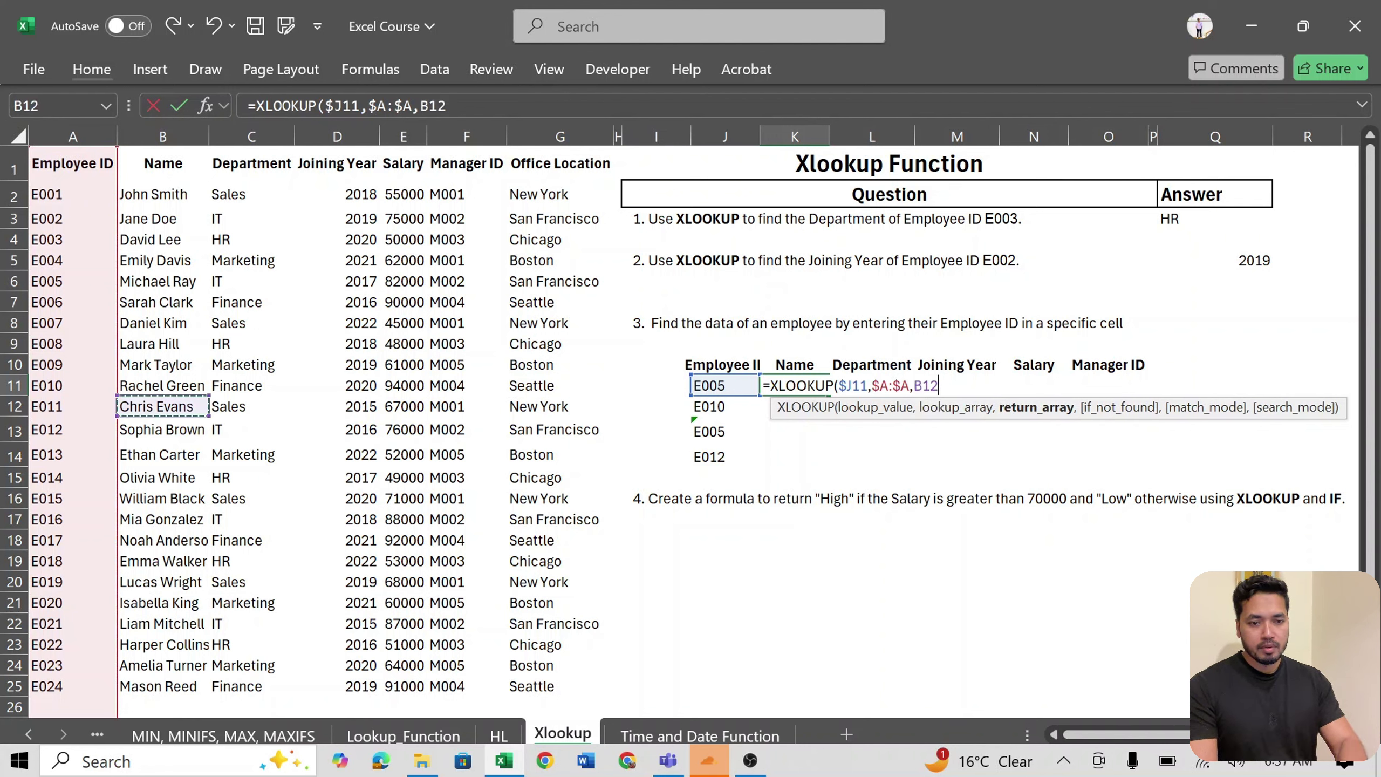
key(ctrl+space)
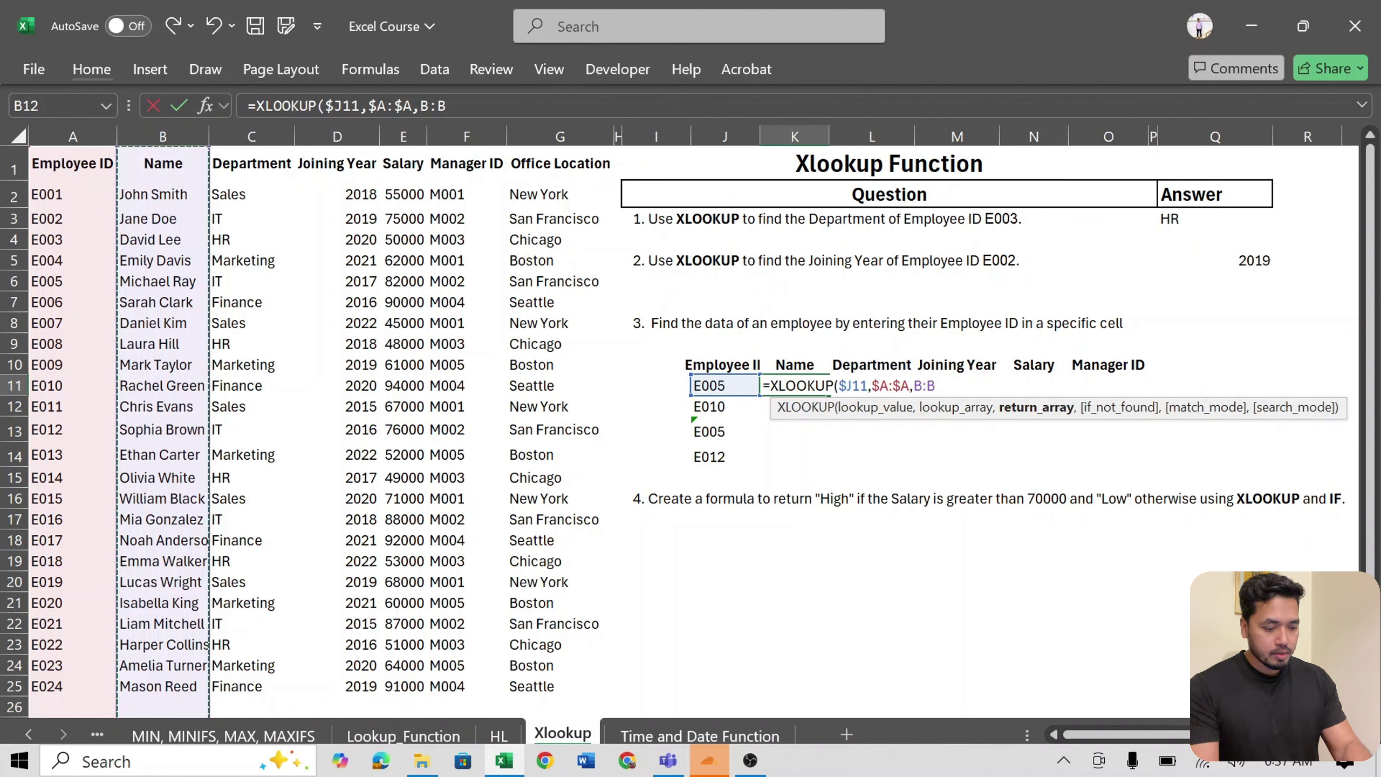
key(Return)
- Copy the K11 formula across the question 3 table range K11:O14
click(775, 384)
key(ctrl+c)
key(shift+Right)
key(shift+Right)
key(shift+Right)
key(shift+Right)
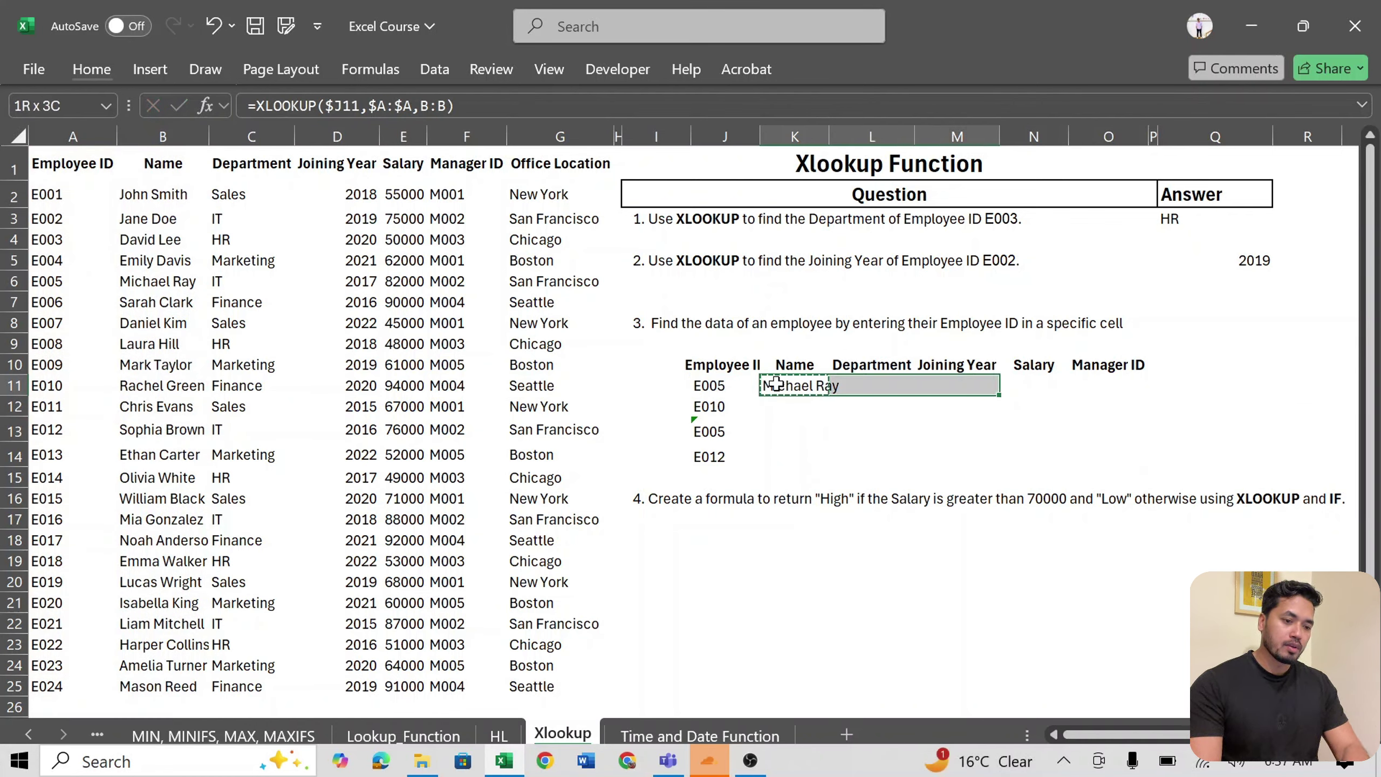
key(shift+Down)
key(shift+Down)
key(shift+Down)
key(ctrl+v)
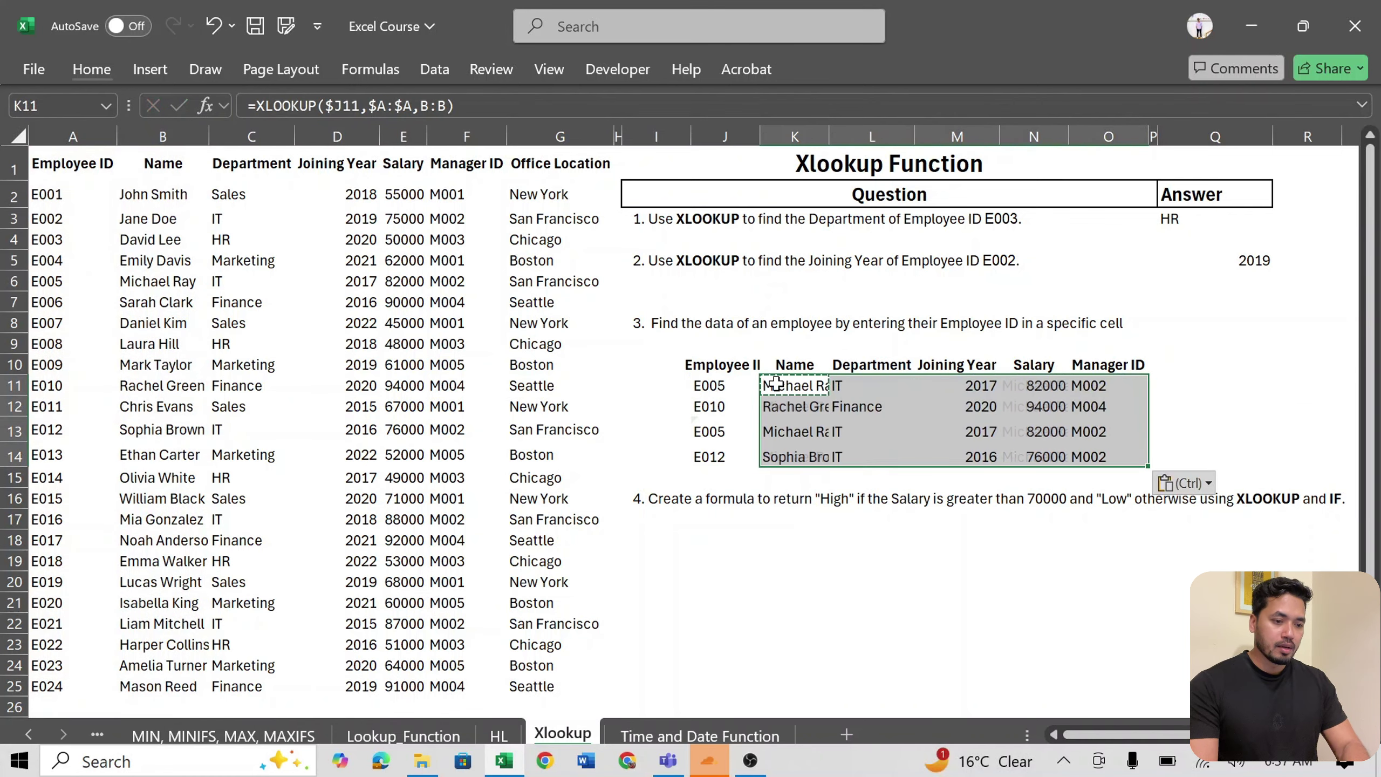
- Examine the copied formulas in the question 3 table, including the references in the Salary formula in cell N11
key(Down)
key(Down)
key(Down)
key(Up)
key(Up)
key(Up)
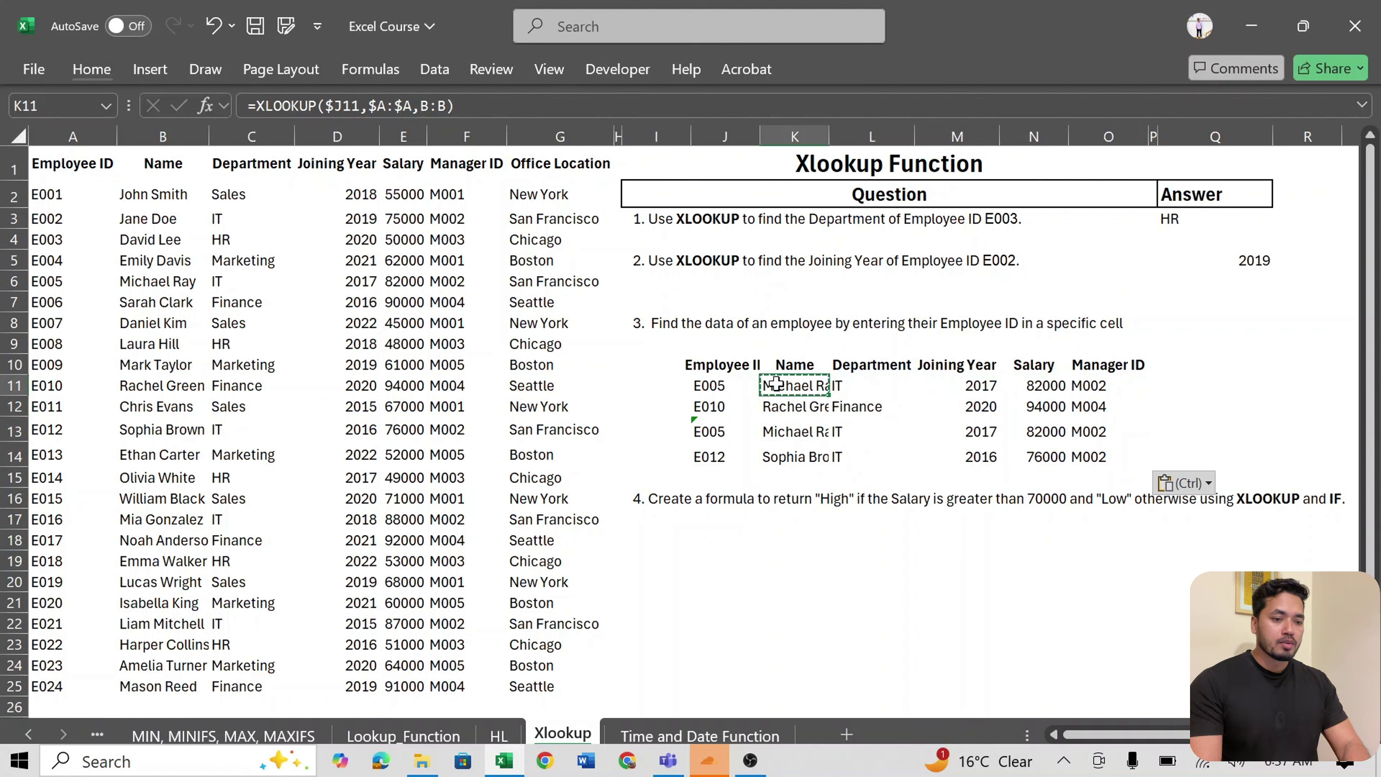
key(Right)
key(Right)
key(Right)
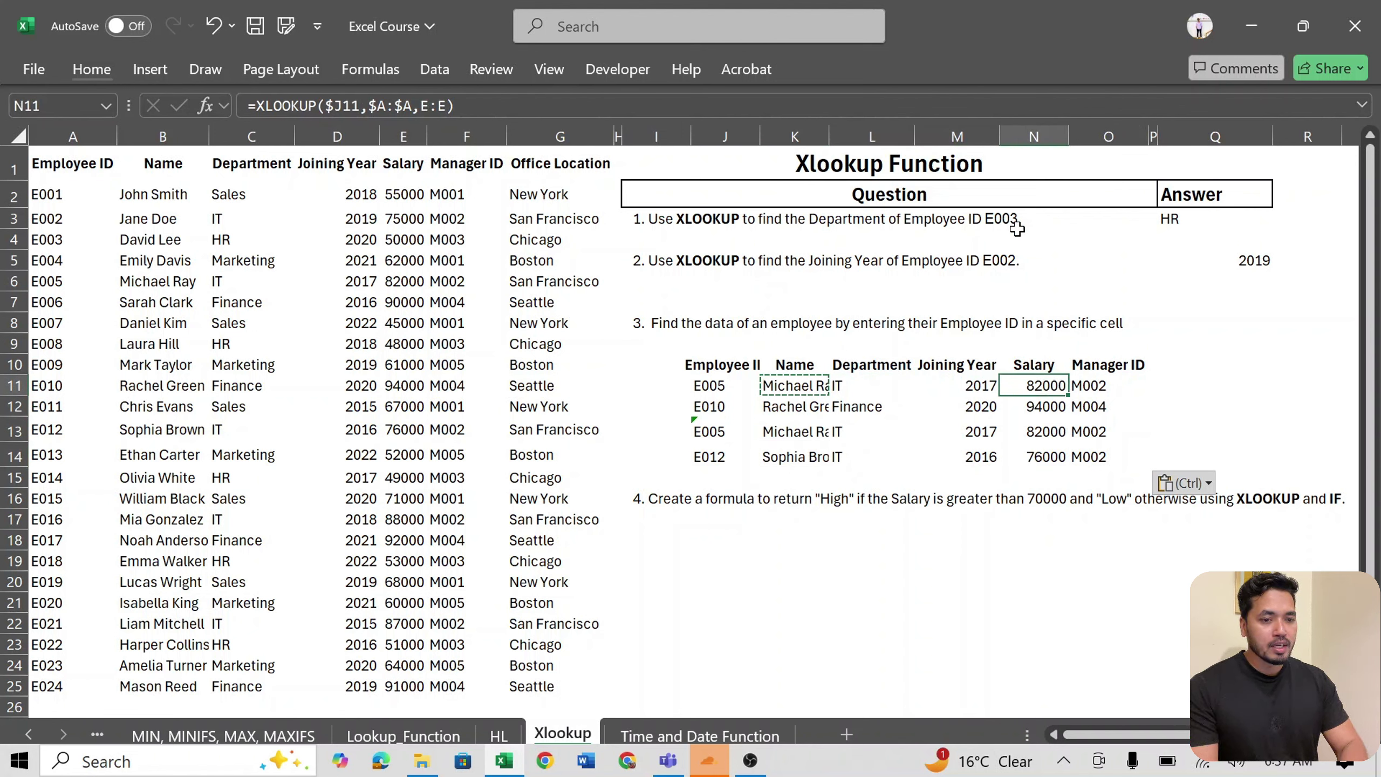
key(F2)
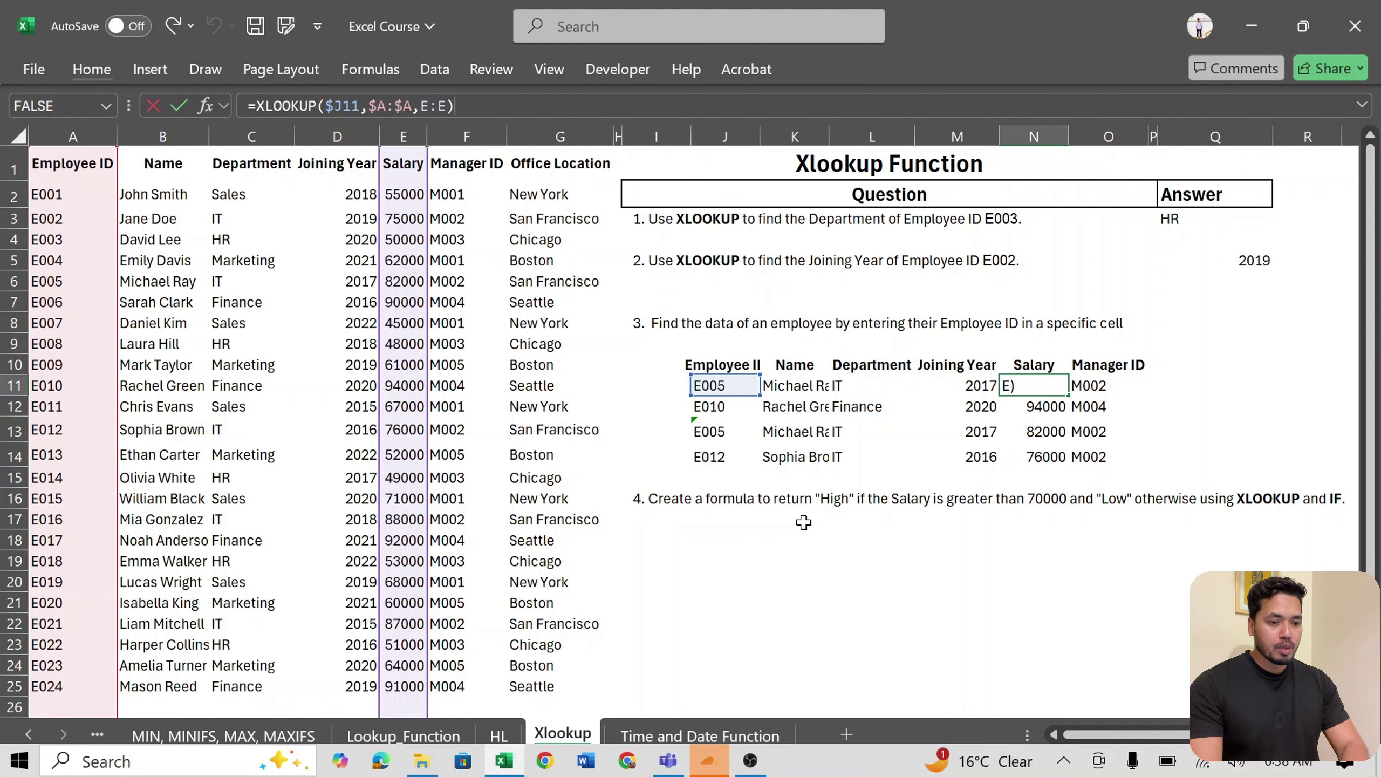
- Replace the employee ID in cell J14 with one that does not exist in the employee table
click(828, 440)
key(Left)
key(Left)
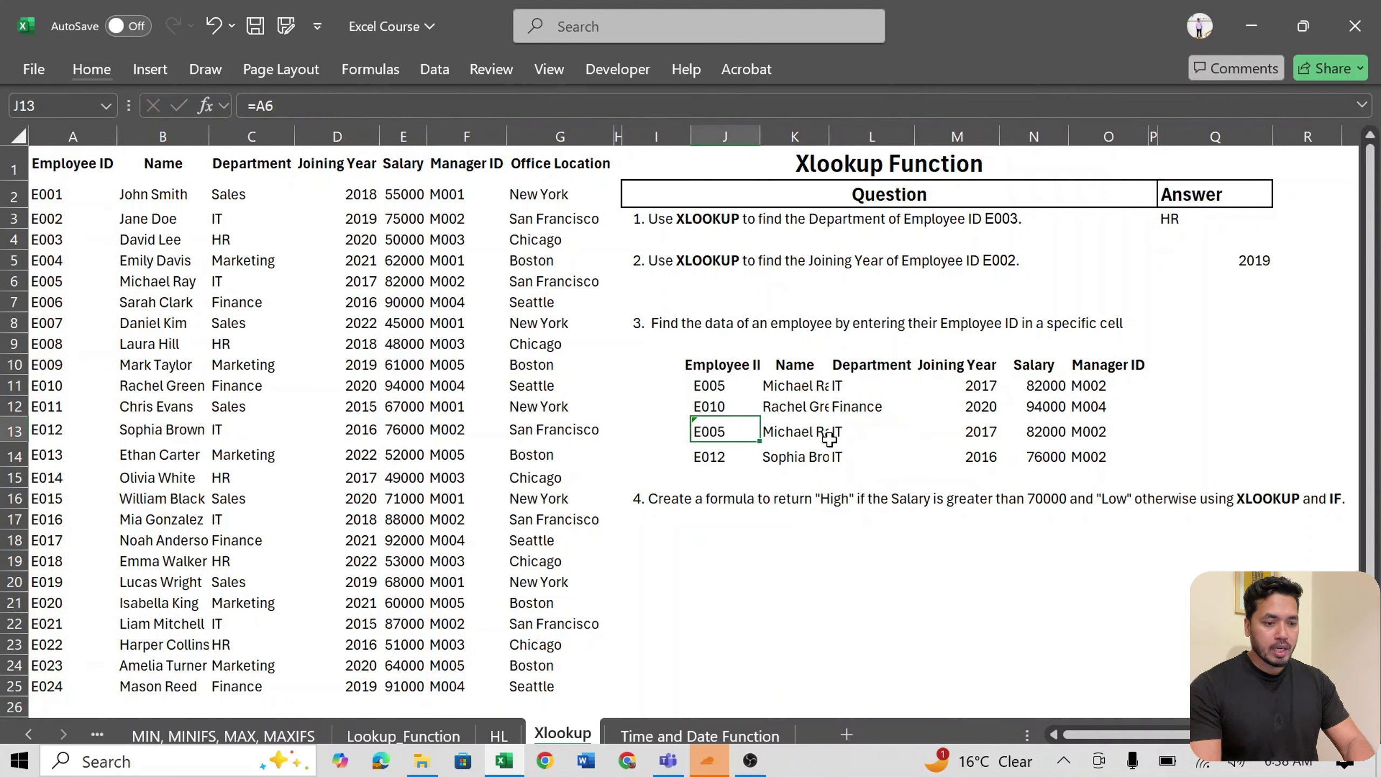
key(Down)
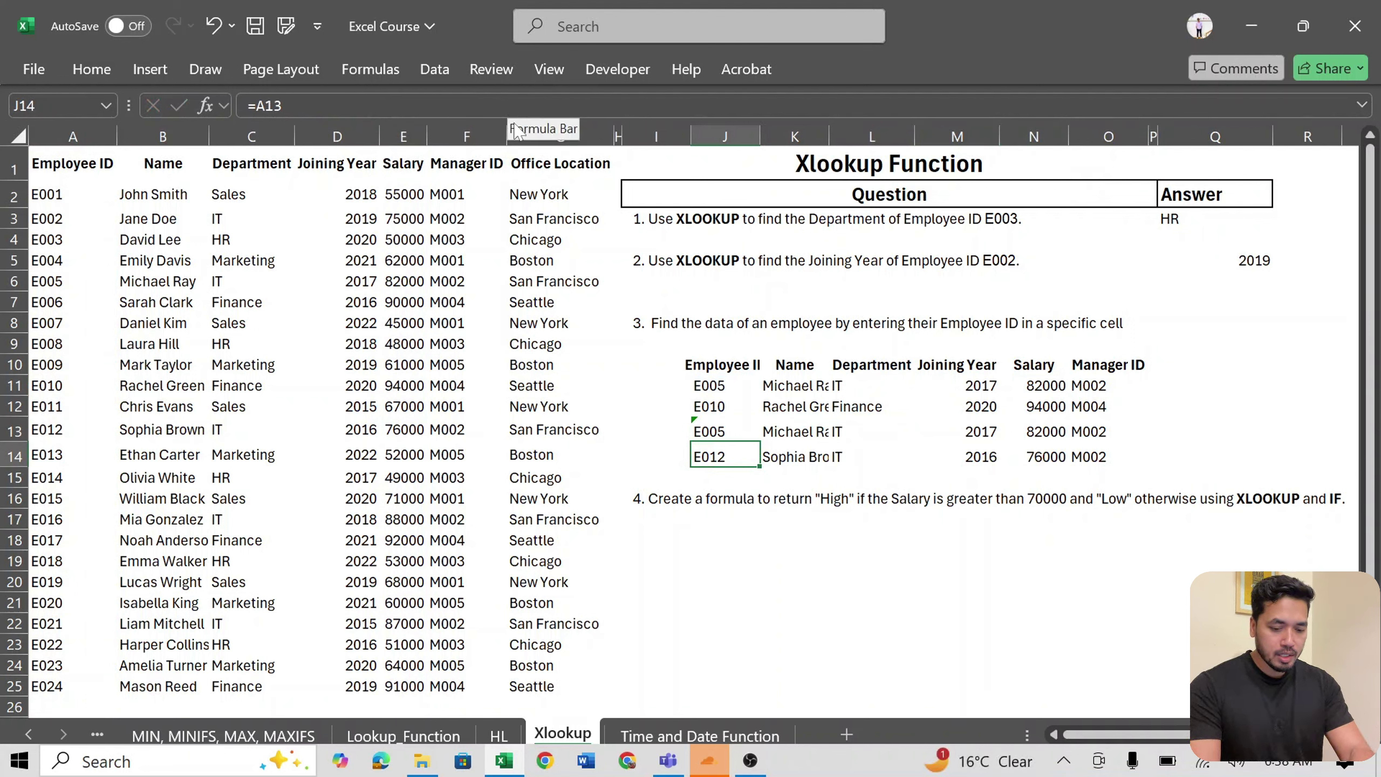
text(E1)
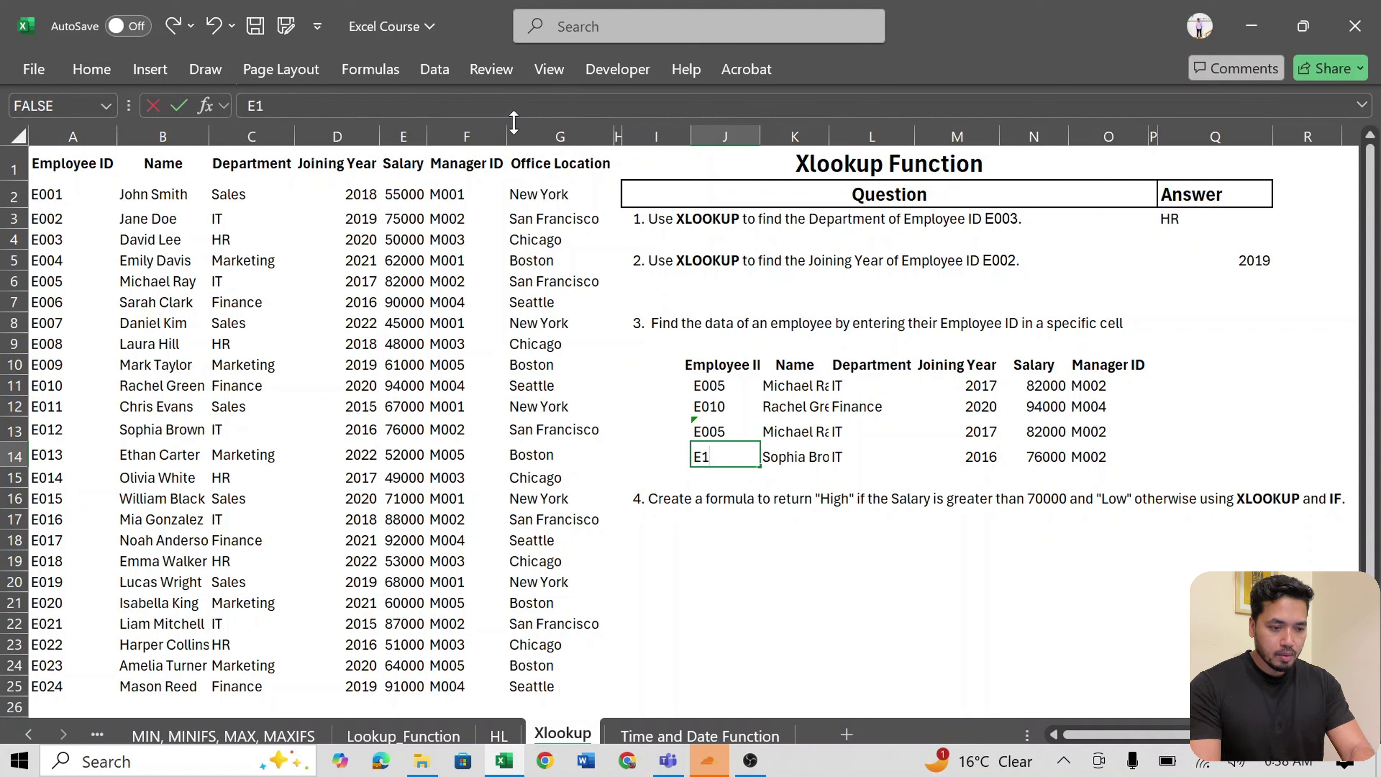
text(000)
key(Return)
key(Up)
- Check the row 14 lookup results and the formula in cell K14 for the nonexistent employee ID
key(Right)
key(Right)
key(Right)
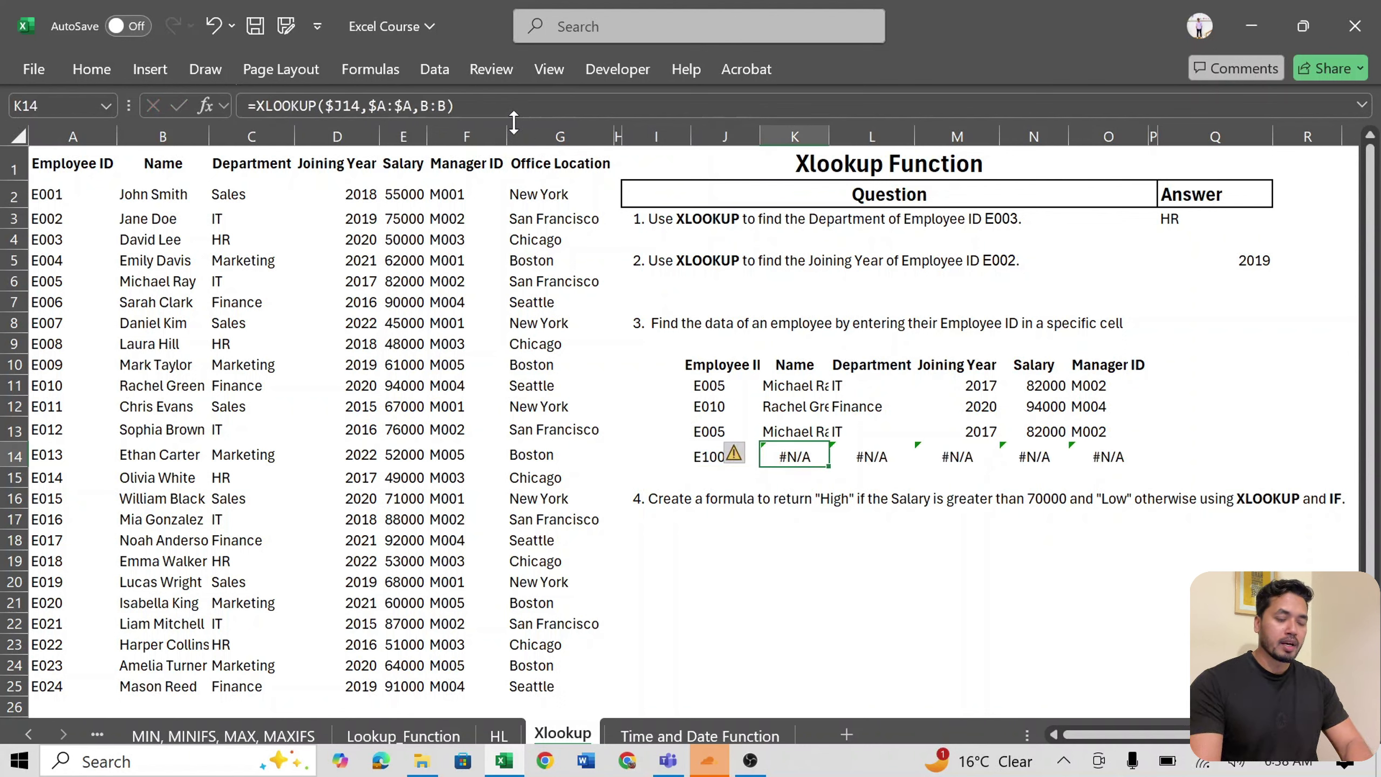
key(Left)
key(Left)
key(Left)
key(Right)
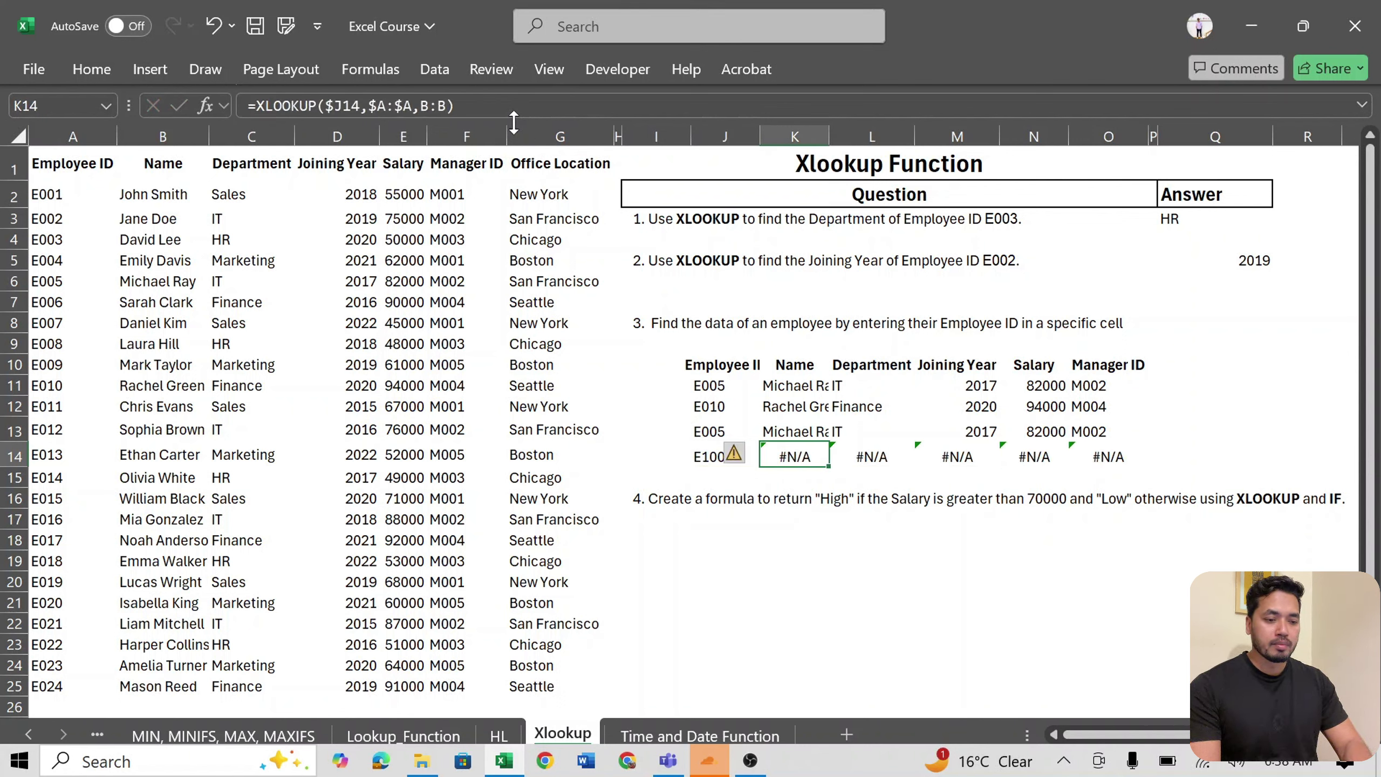
key(F2)
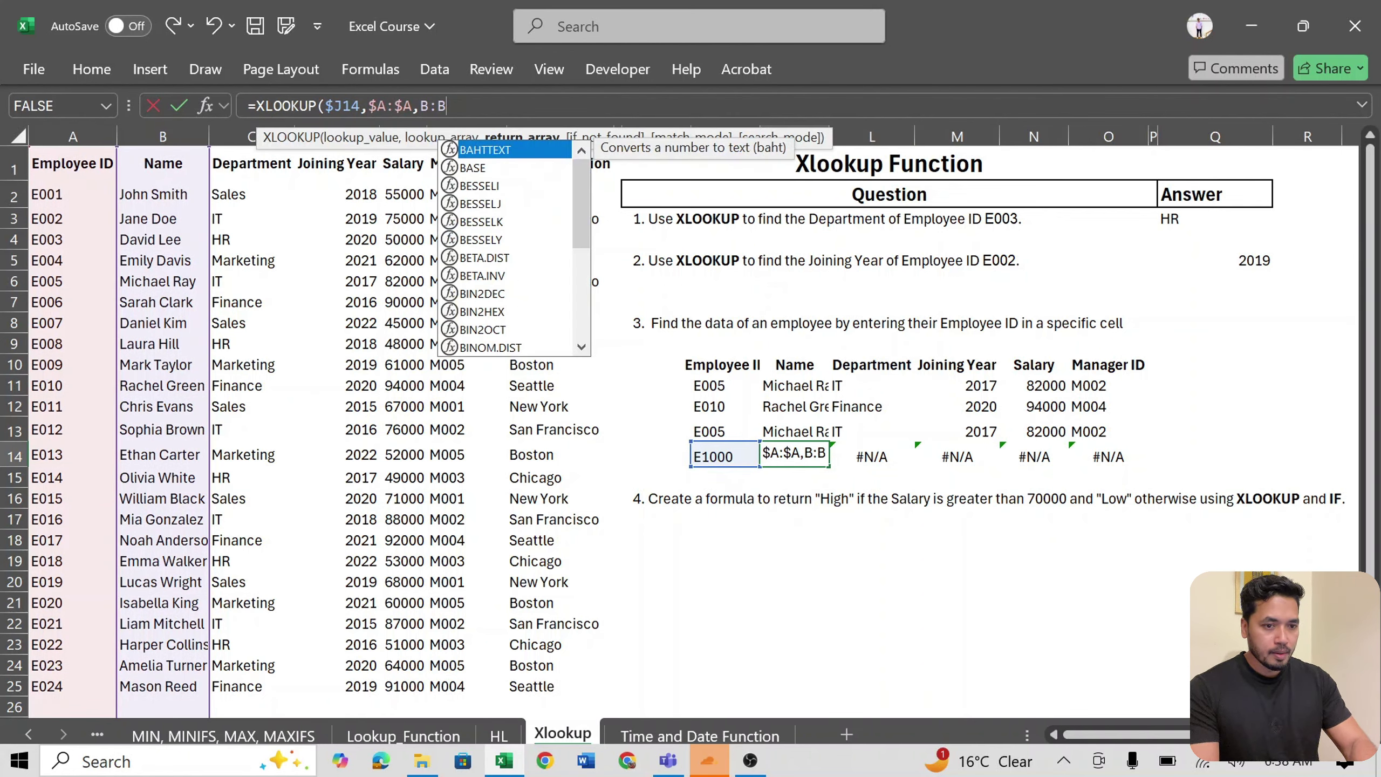
key(Escape)
- Add "N/A" as the if_not_found argument of the XLOOKUP formula in cell K11
key(Up)
key(Up)
key(Up)
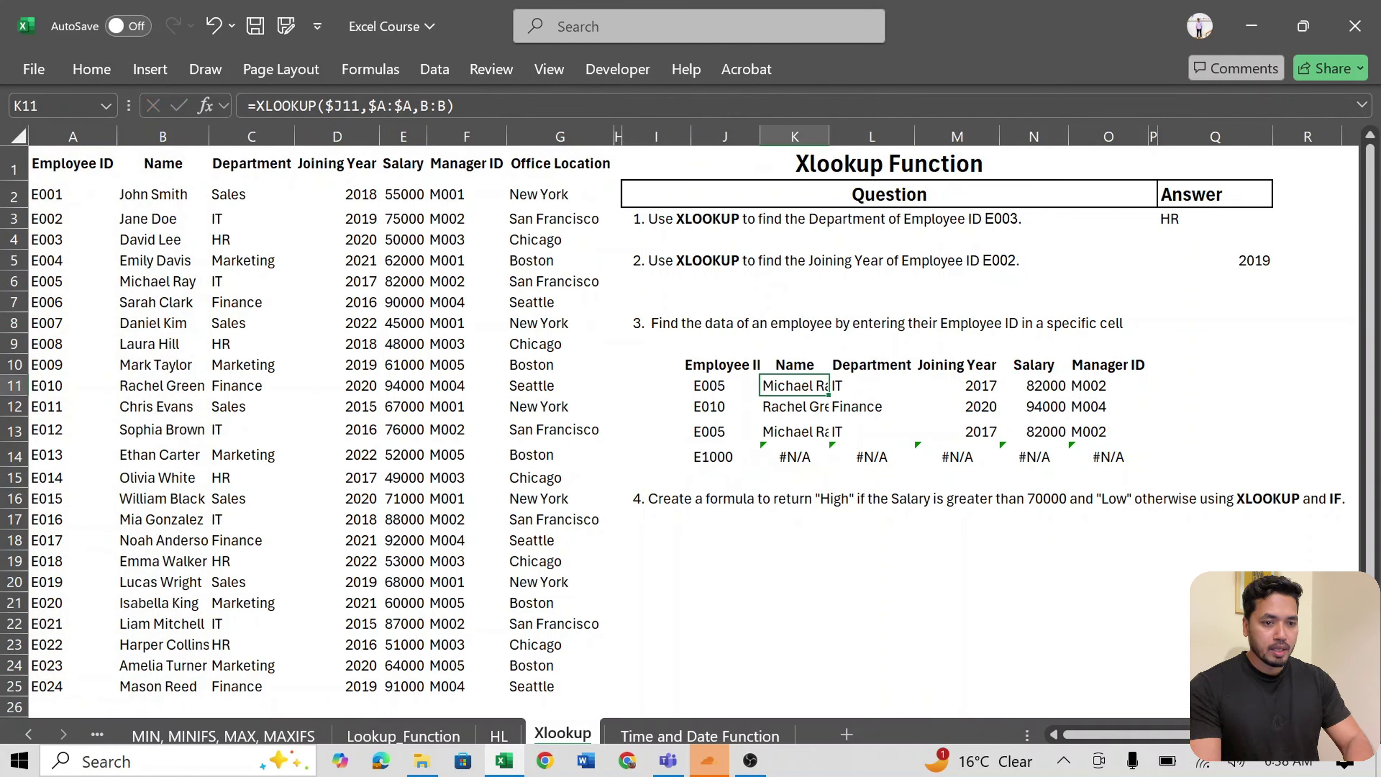
key(F2)
text(,)
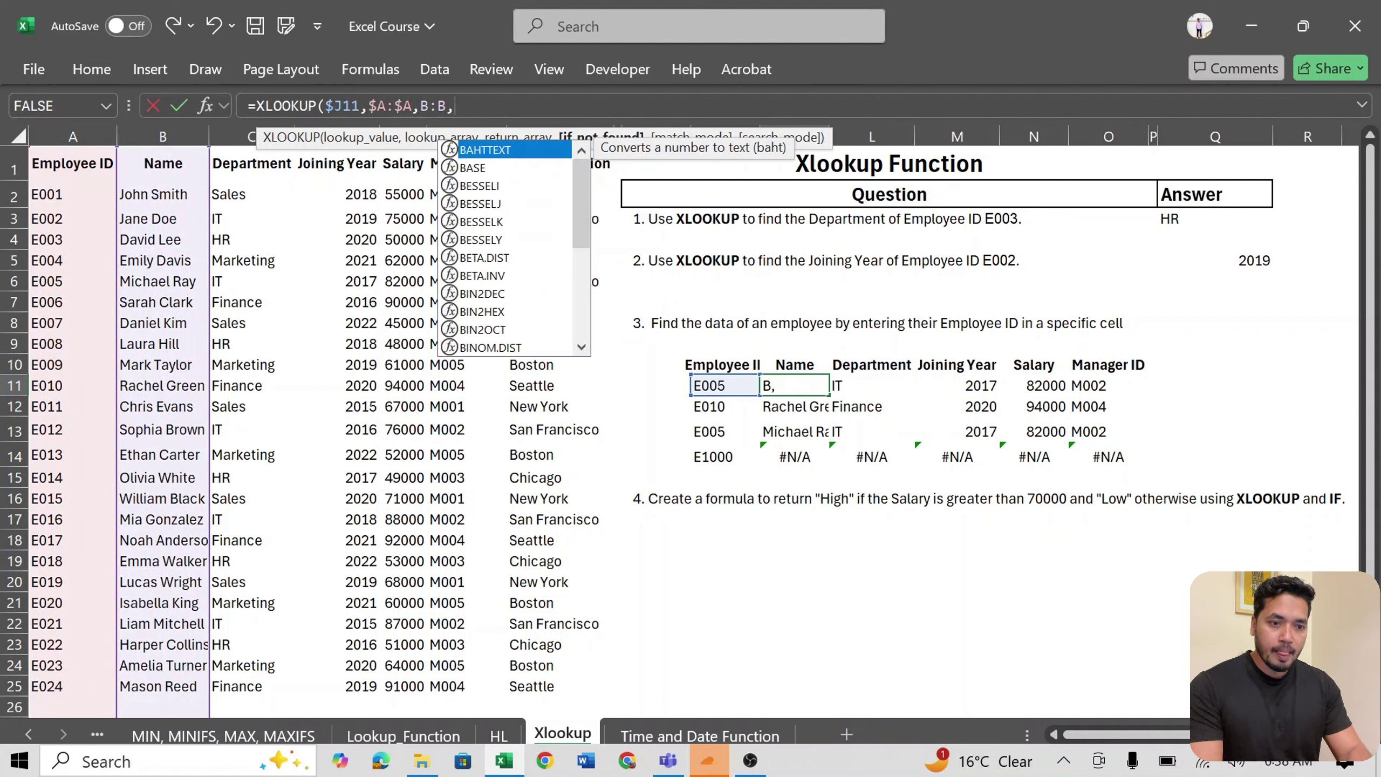
text(")
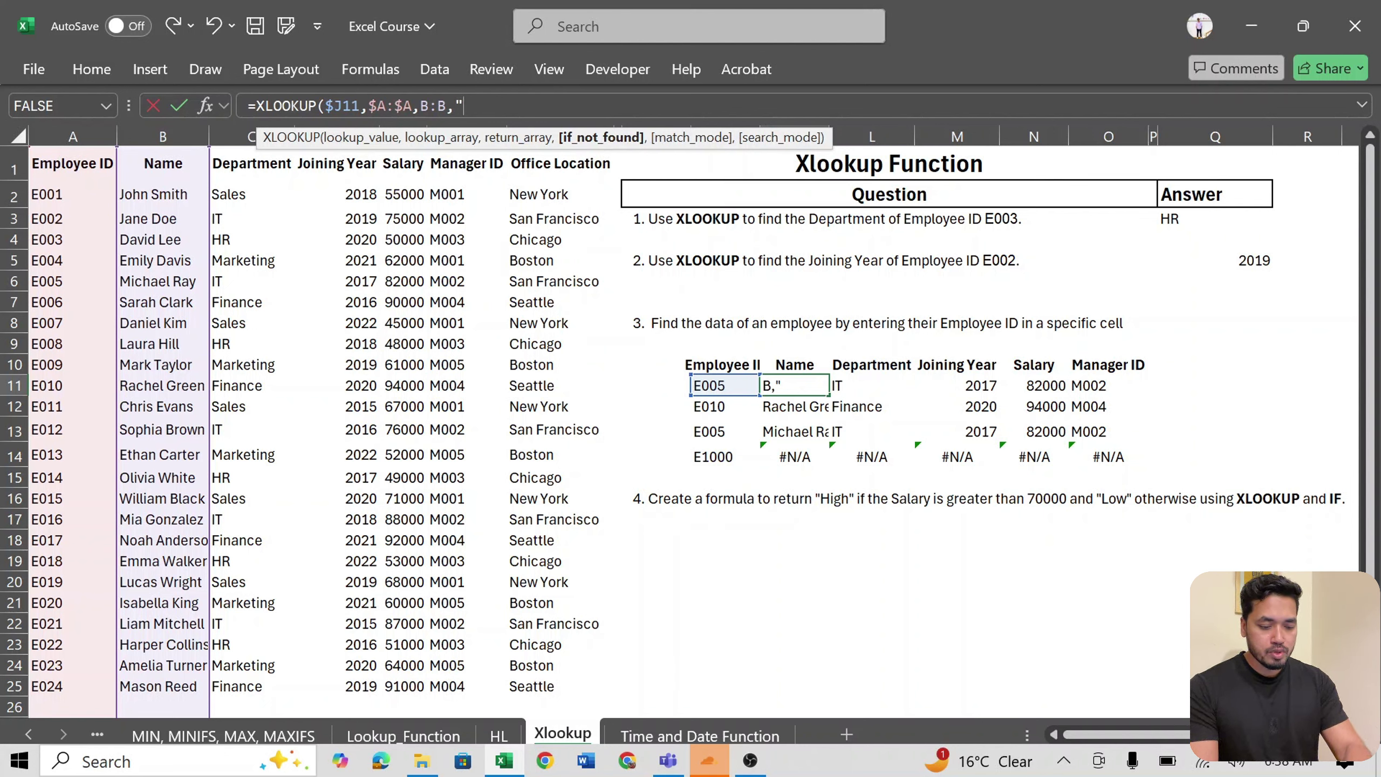
text(N)
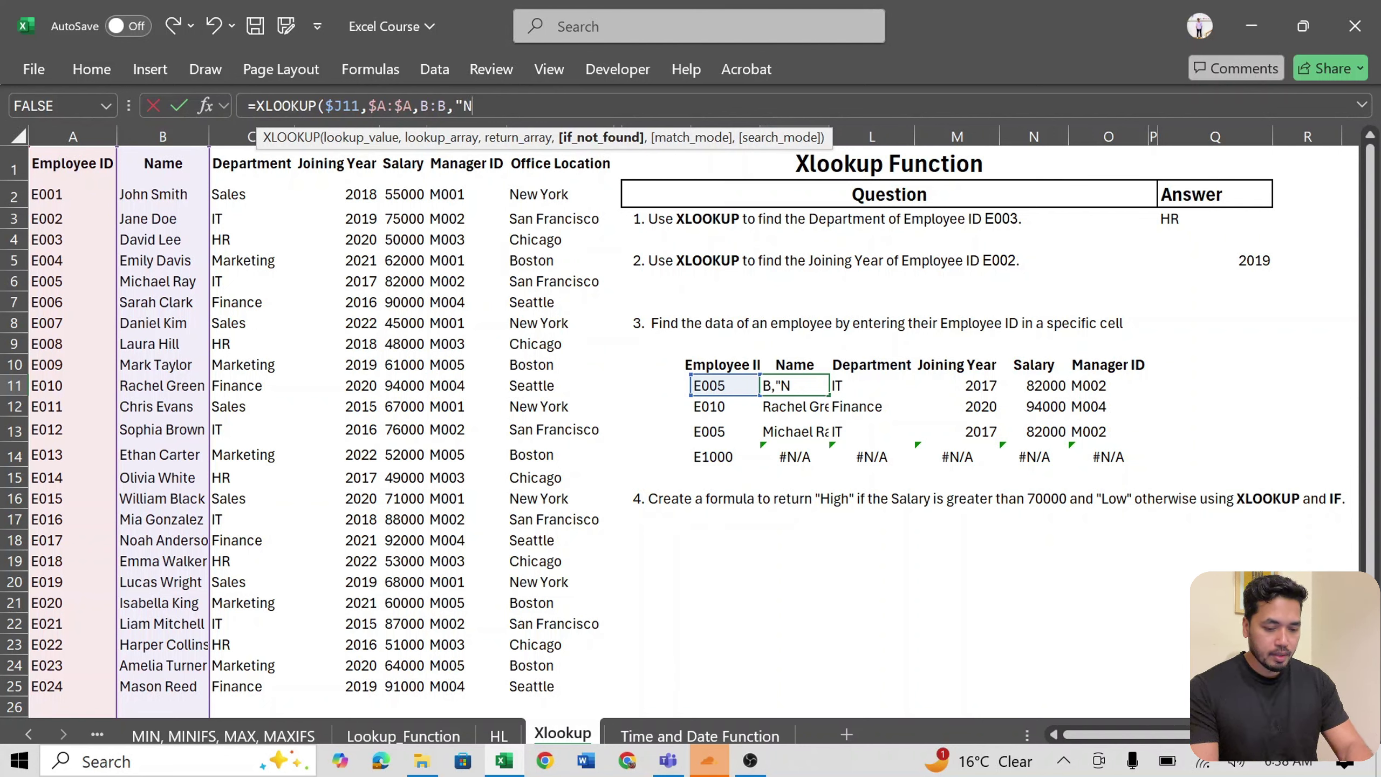
key(BackSpace)
text(/)
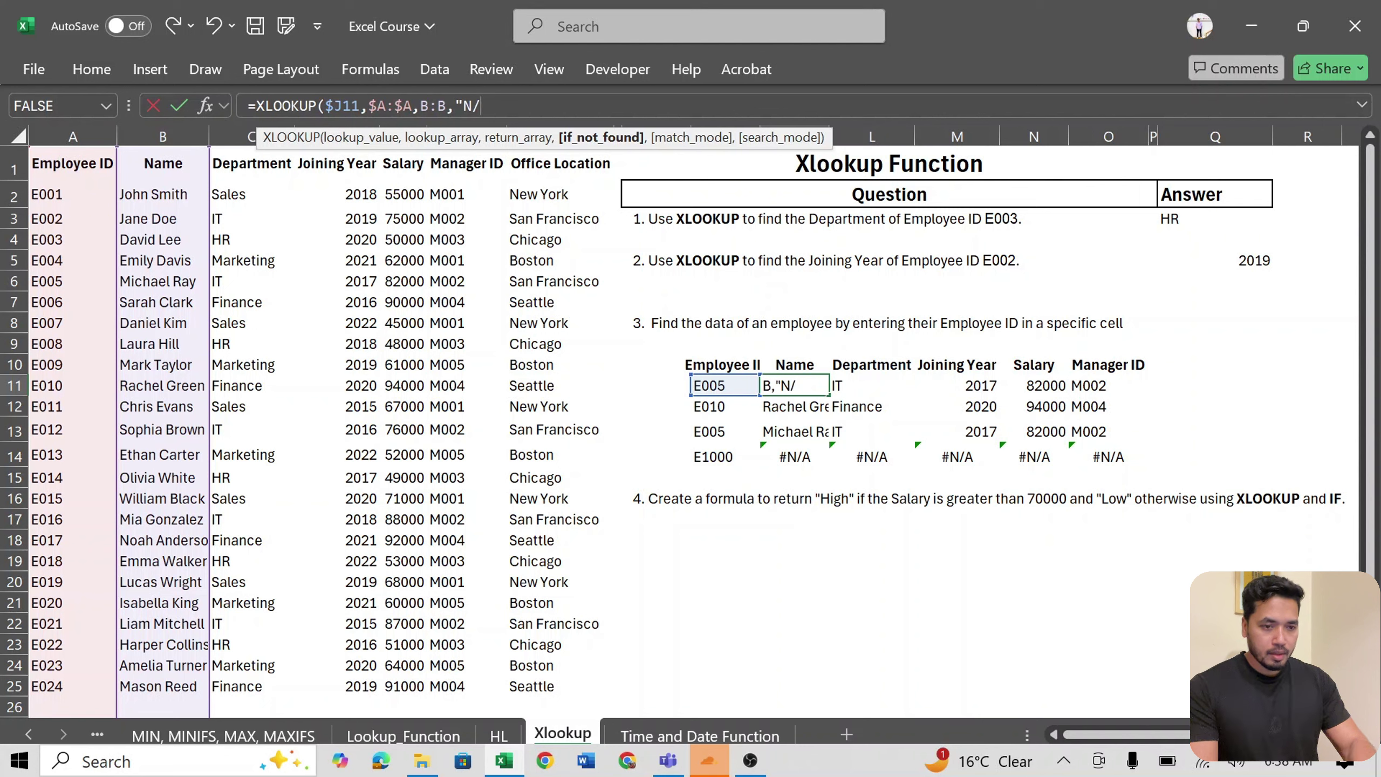
text(A)
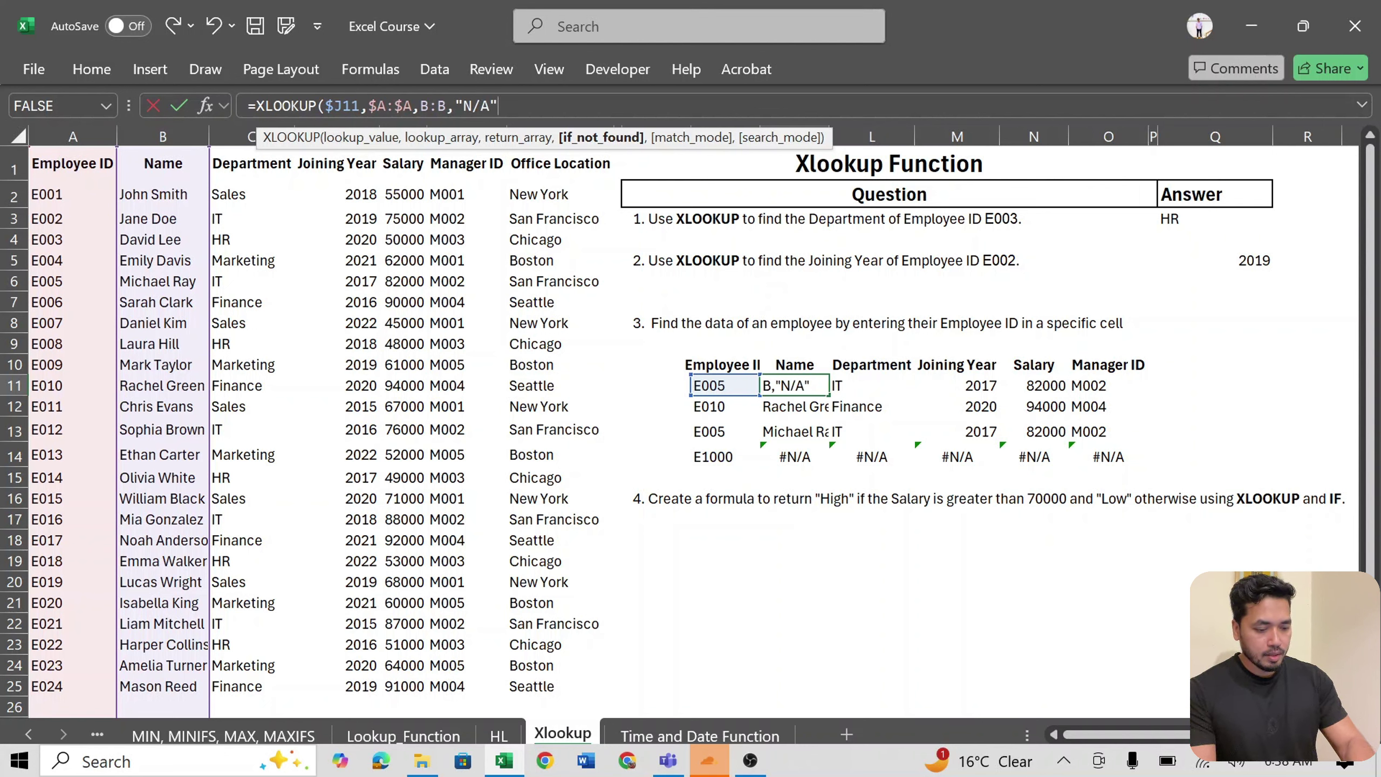
text("))
key(Return)
- Copy the updated K11 formula over the question 3 table range K11:O14
key(Up)
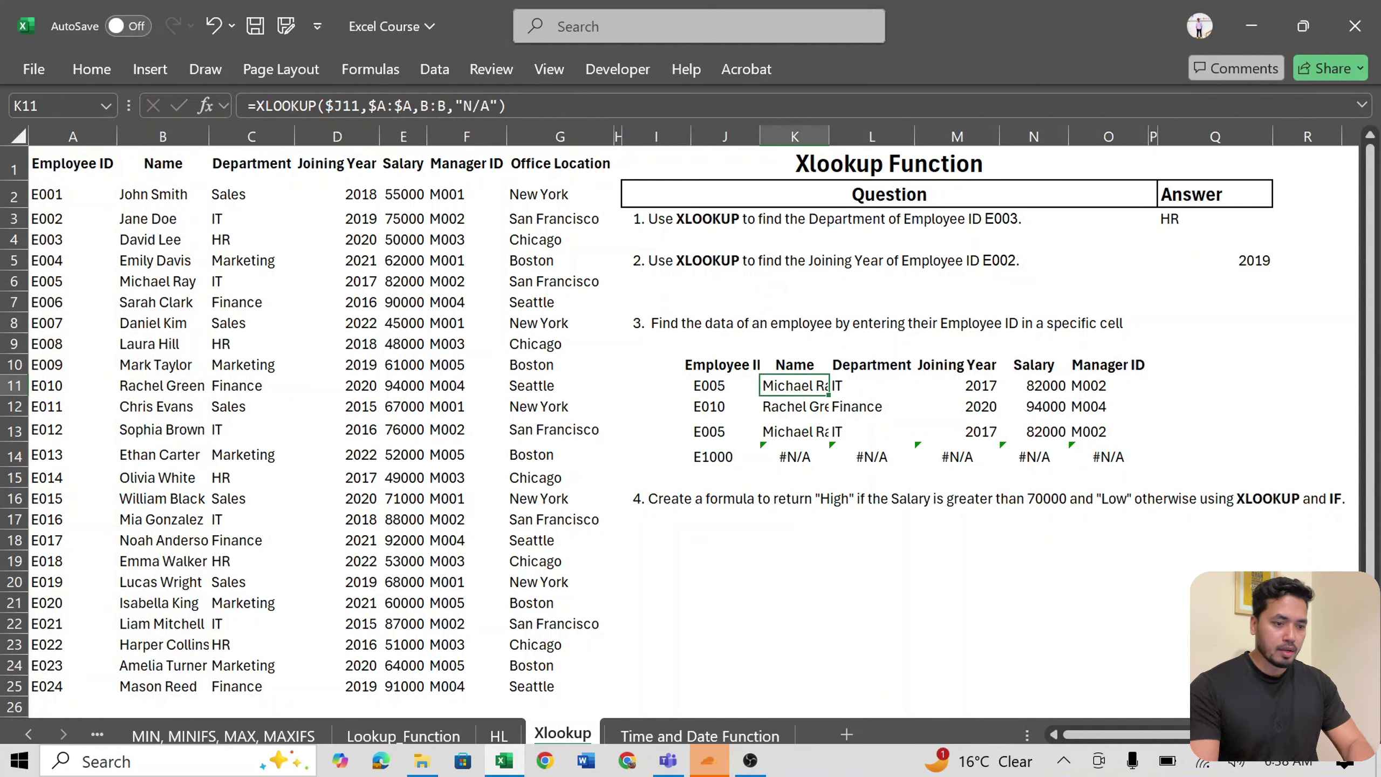
key(shift+Right)
key(shift+Right)
key(shift+Right)
key(shift+Right)
key(shift+Down)
key(shift+Down)
key(shift+Down)
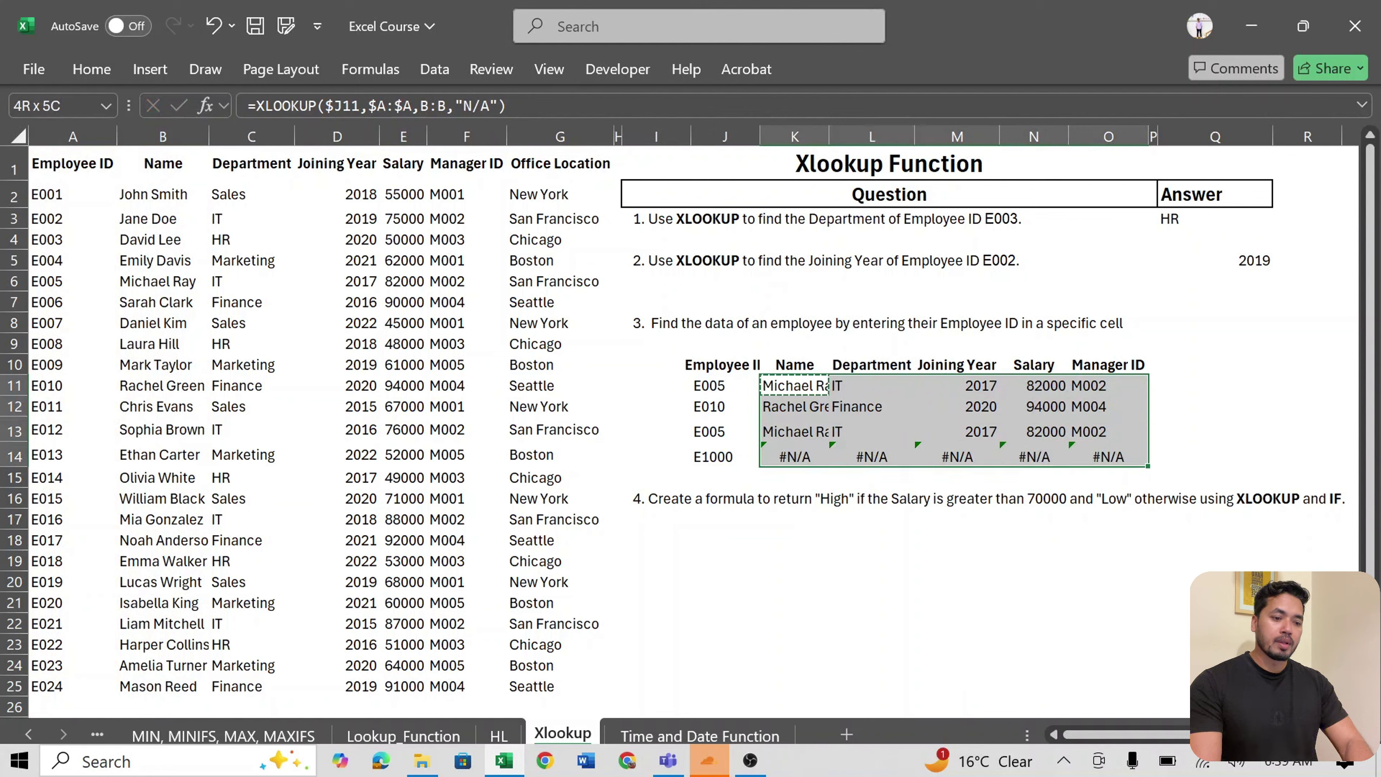
key(ctrl+v)
- Review how each field in row 14 handles the nonexistent employee ID with the updated formulas
key(Down)
key(Down)
key(Down)
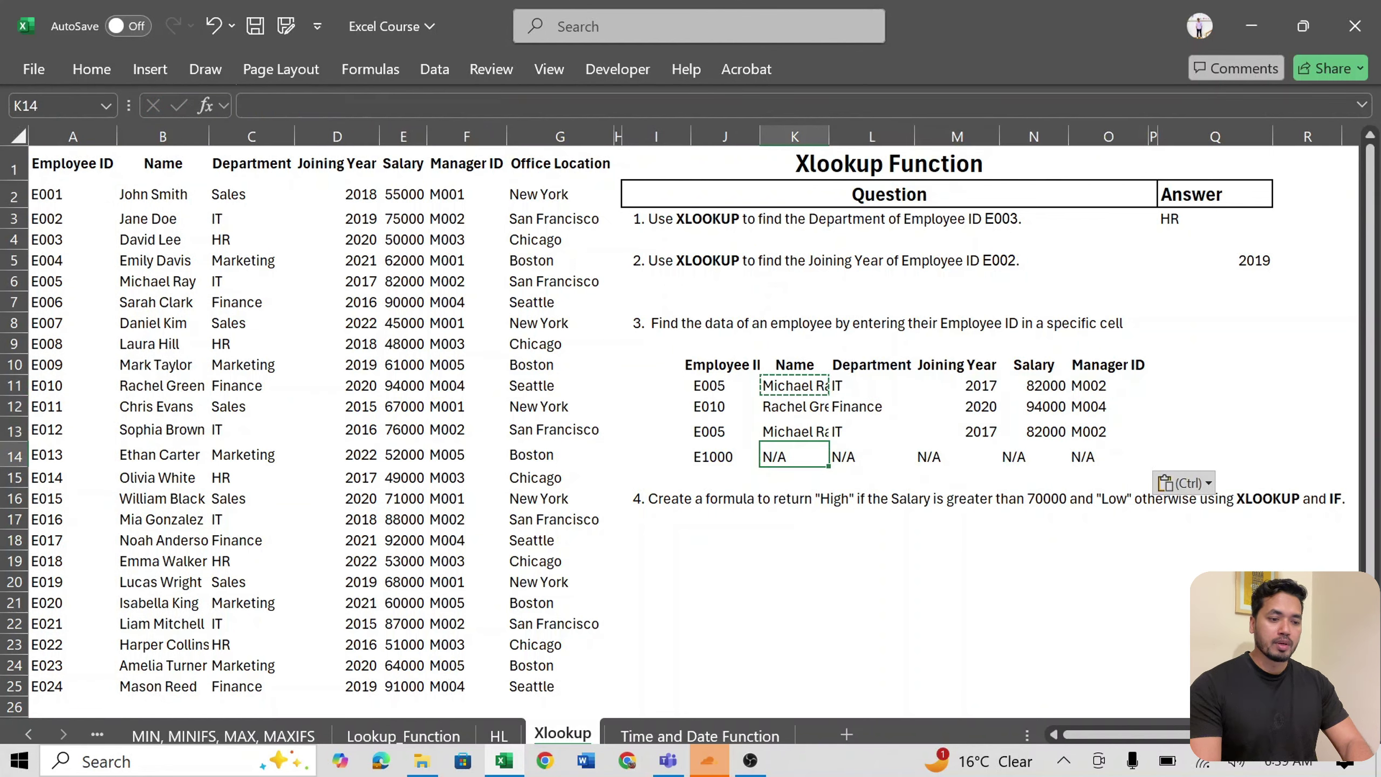
key(Right)
key(Right)
key(Right)
key(Right)
key(Left)
key(Left)
key(Left)
key(Left)
key(Left)
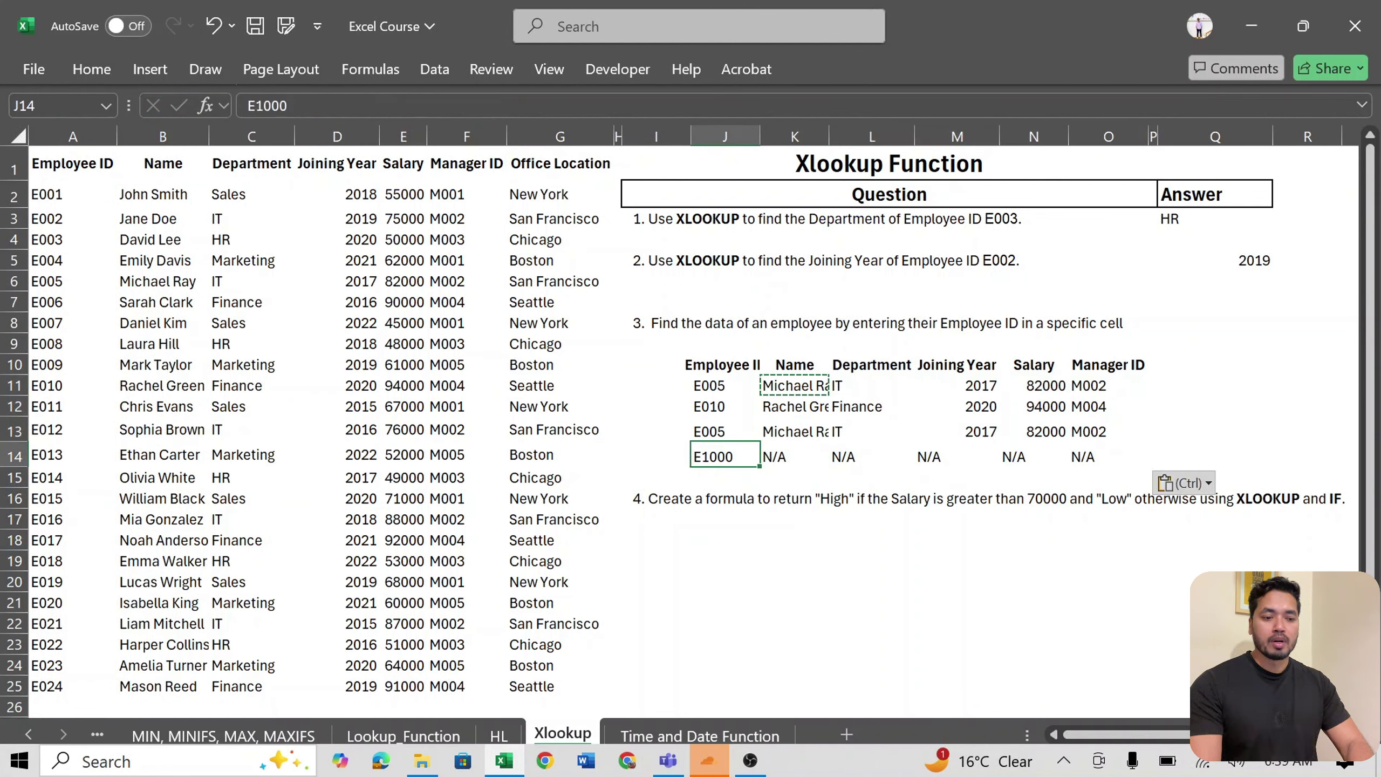
key(Right)
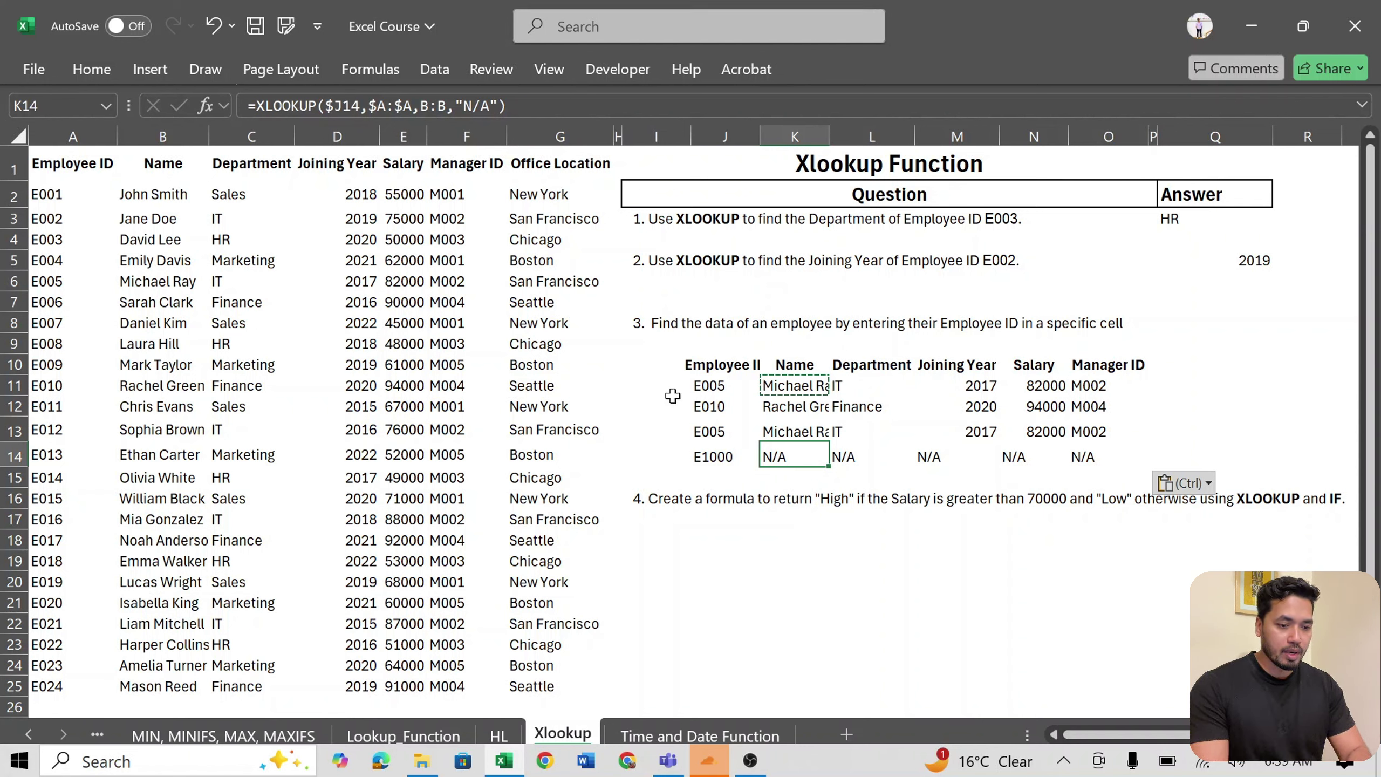
- Read question 4 in row 16, including the salary threshold and the required High and Low results
click(673, 534)
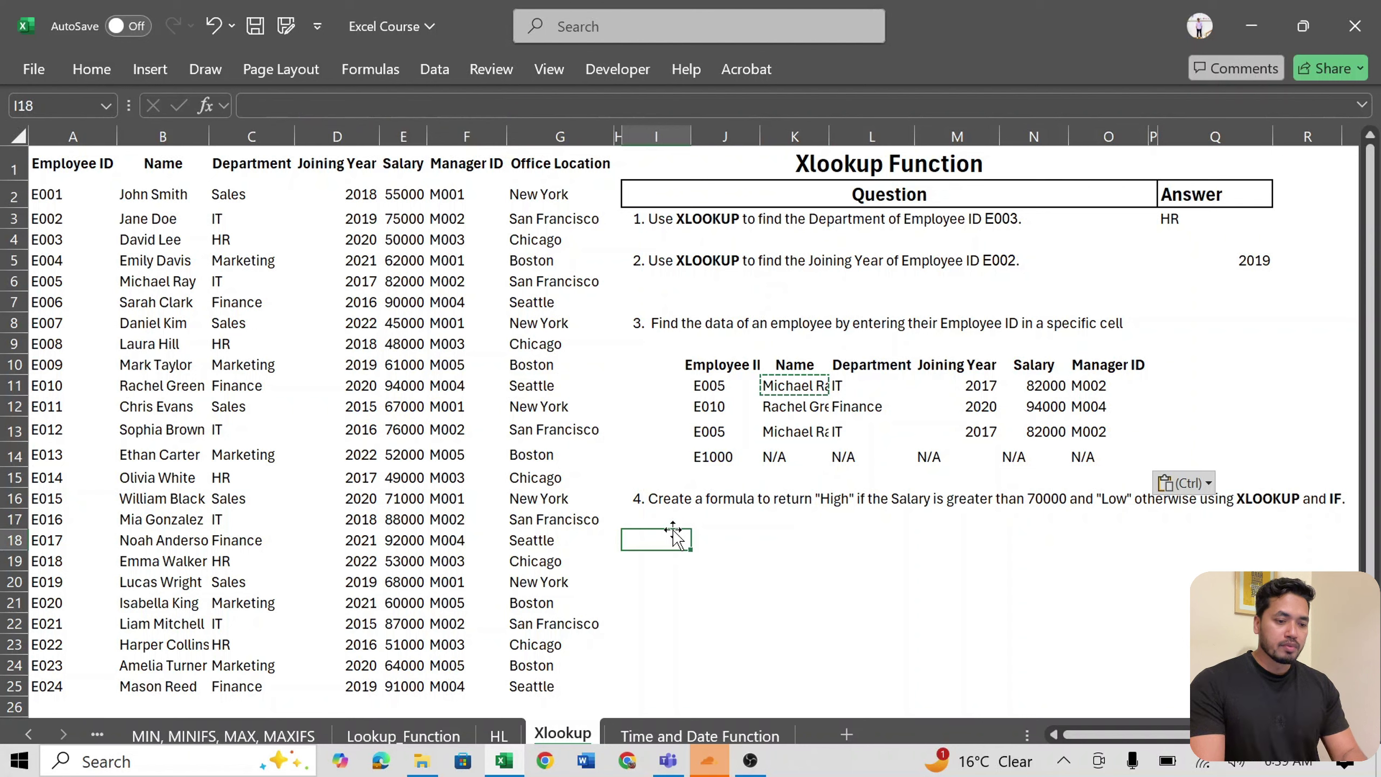
key(Up)
key(Up)
key(Right)
key(Right)
key(Right)
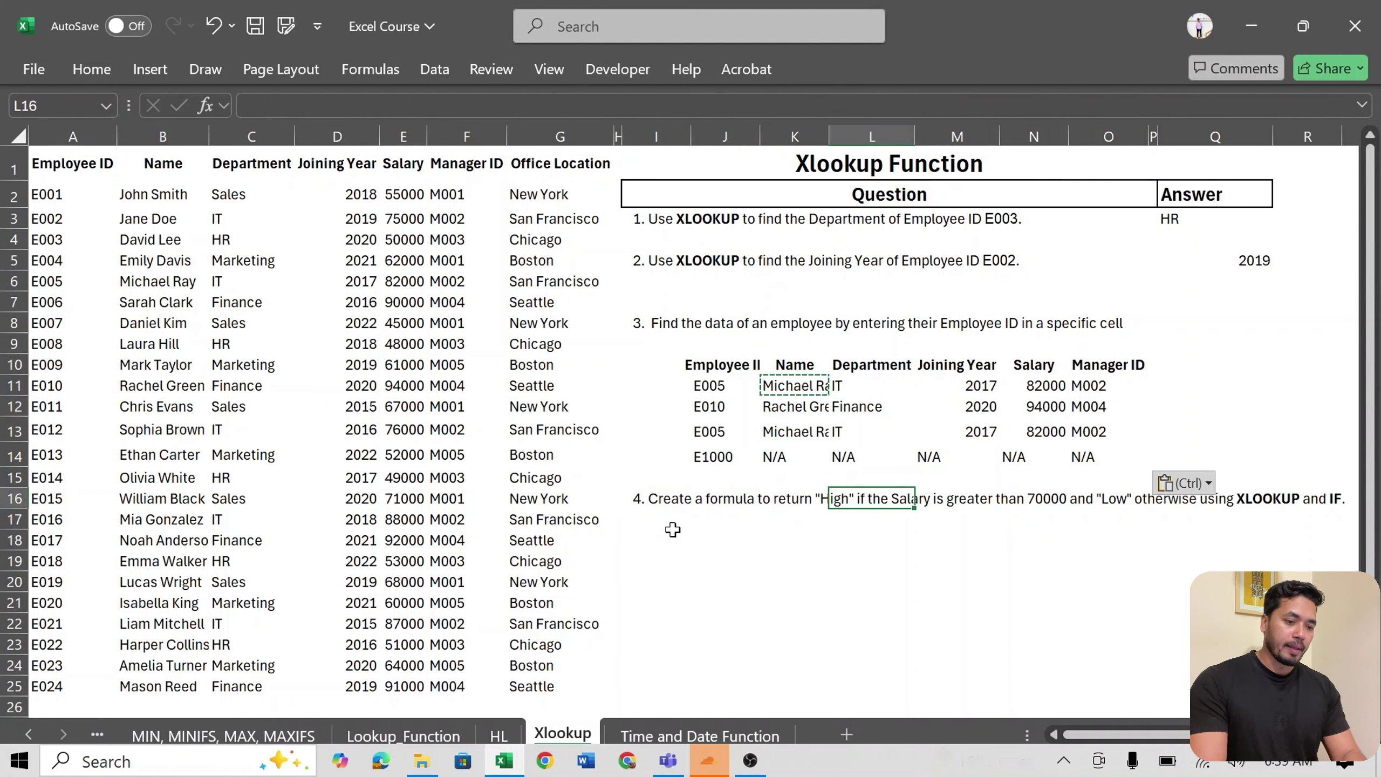
key(Right)
key(Right)
key(Right)
key(Left)
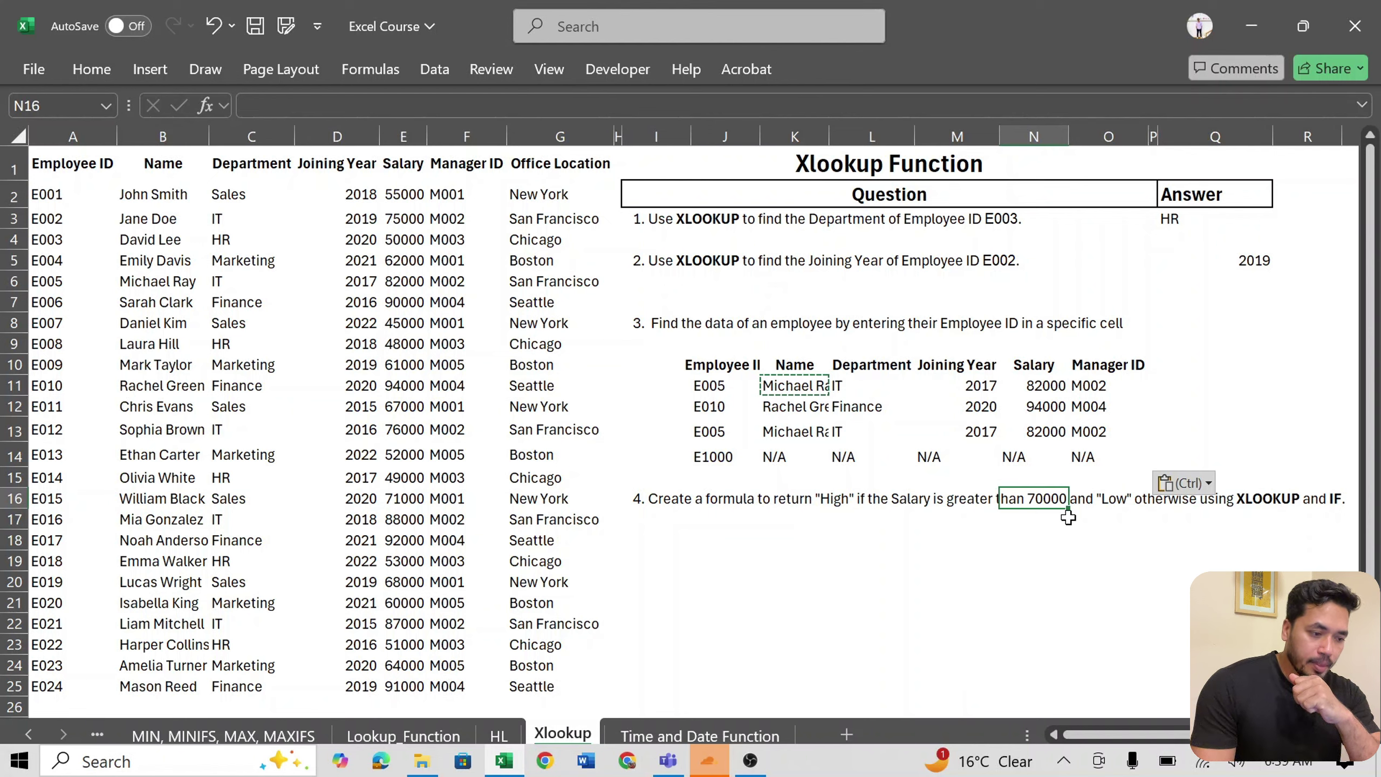
click(694, 533)
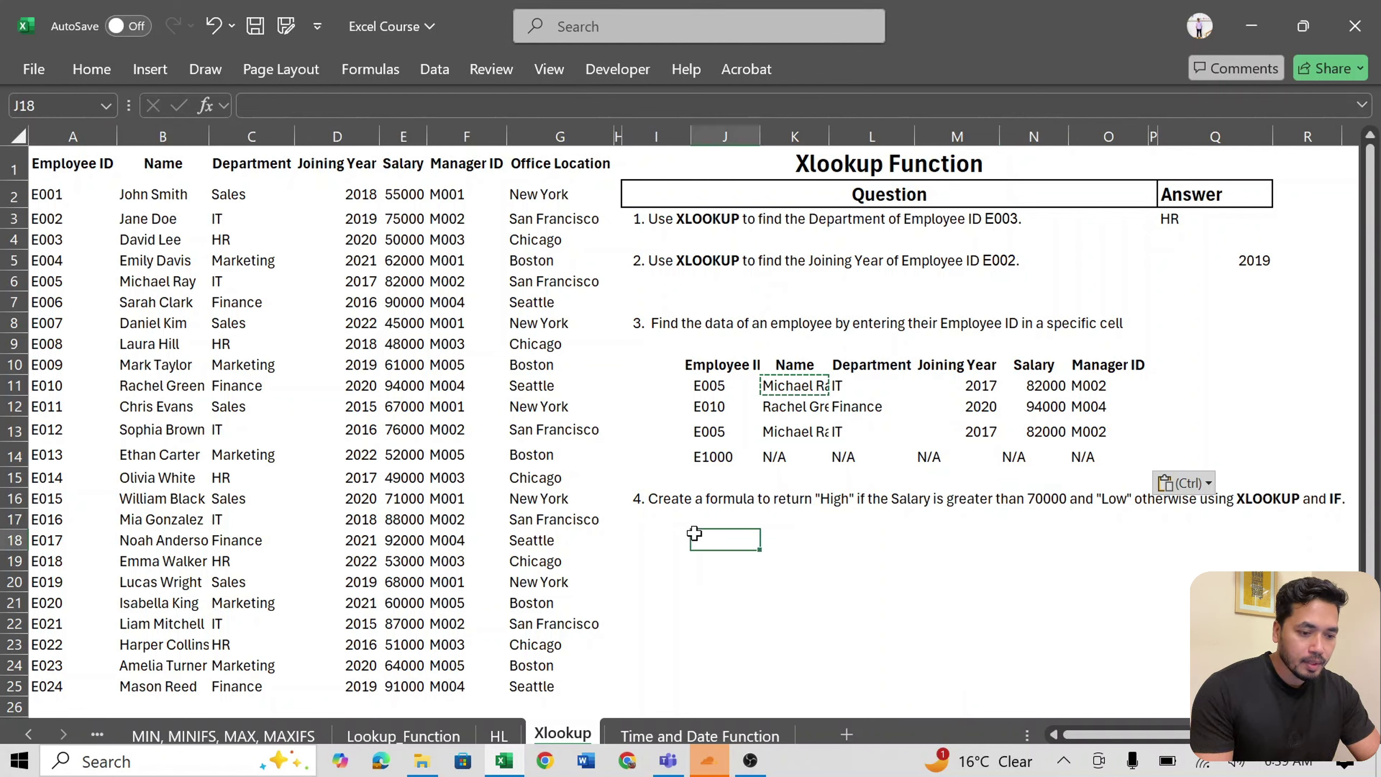
- Copy the Employee ID header and its entries from J10:J14 to the question 4 area starting at cell J18
key(Up)
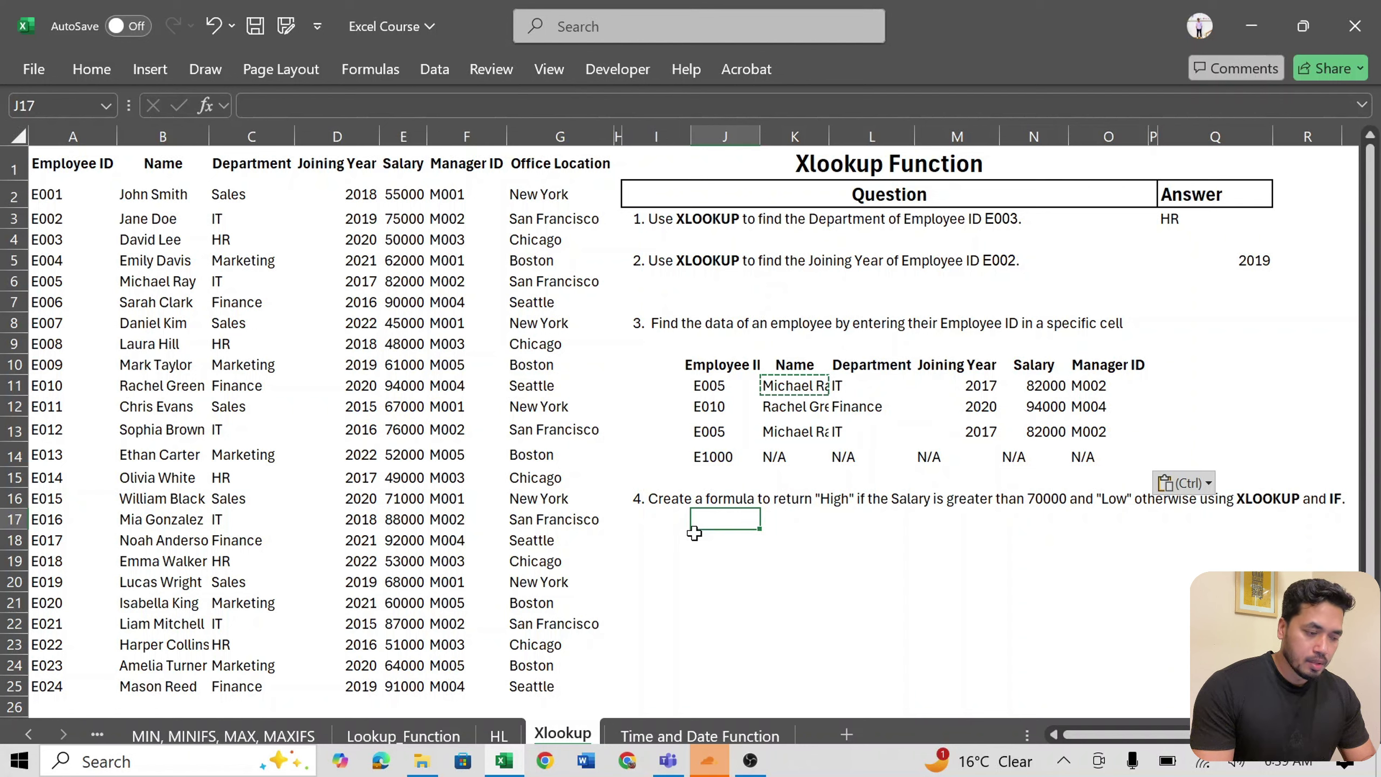
key(Up)
key(Up)
key(Up)
key(Up)
key(Up)
key(Up)
key(Up)
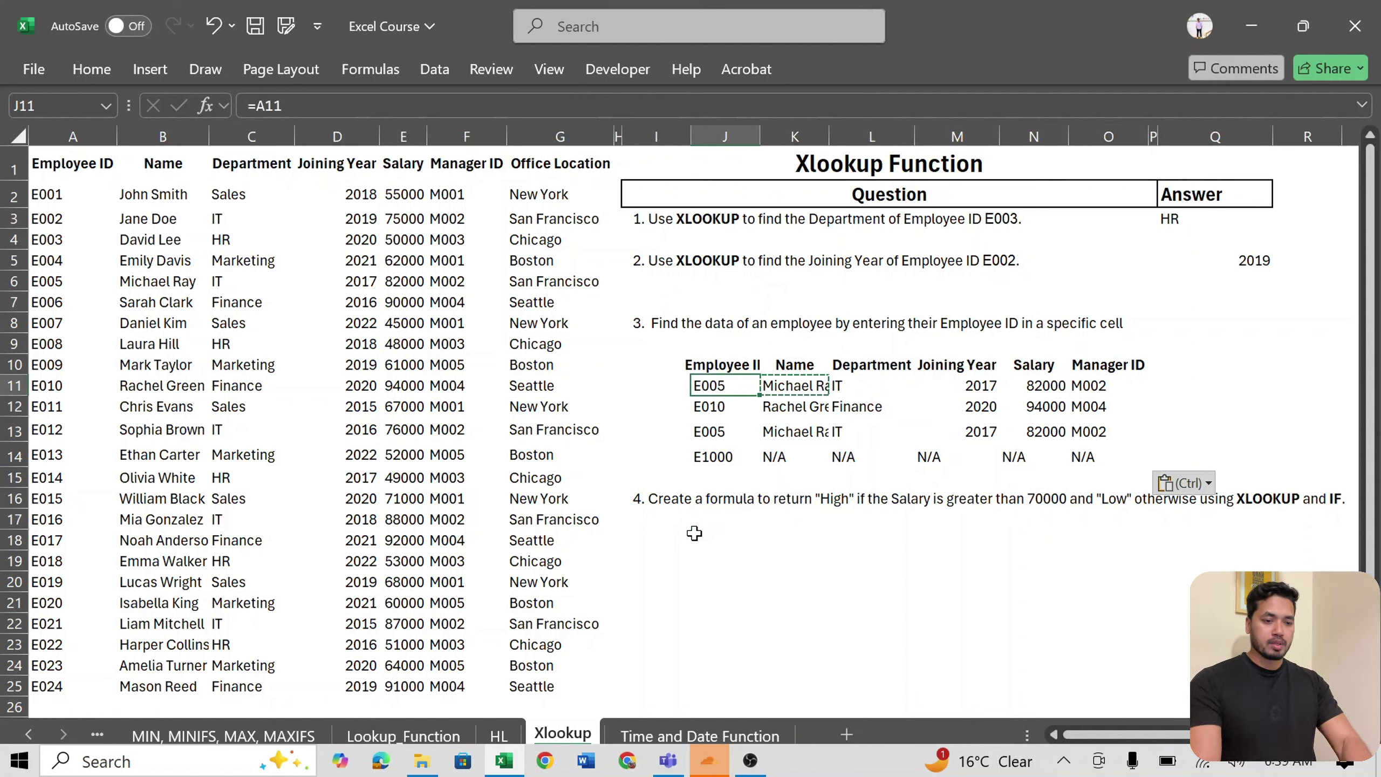
key(shift+Down)
key(shift+Down)
key(shift+Down)
key(shift+Down)
key(shift+Down)
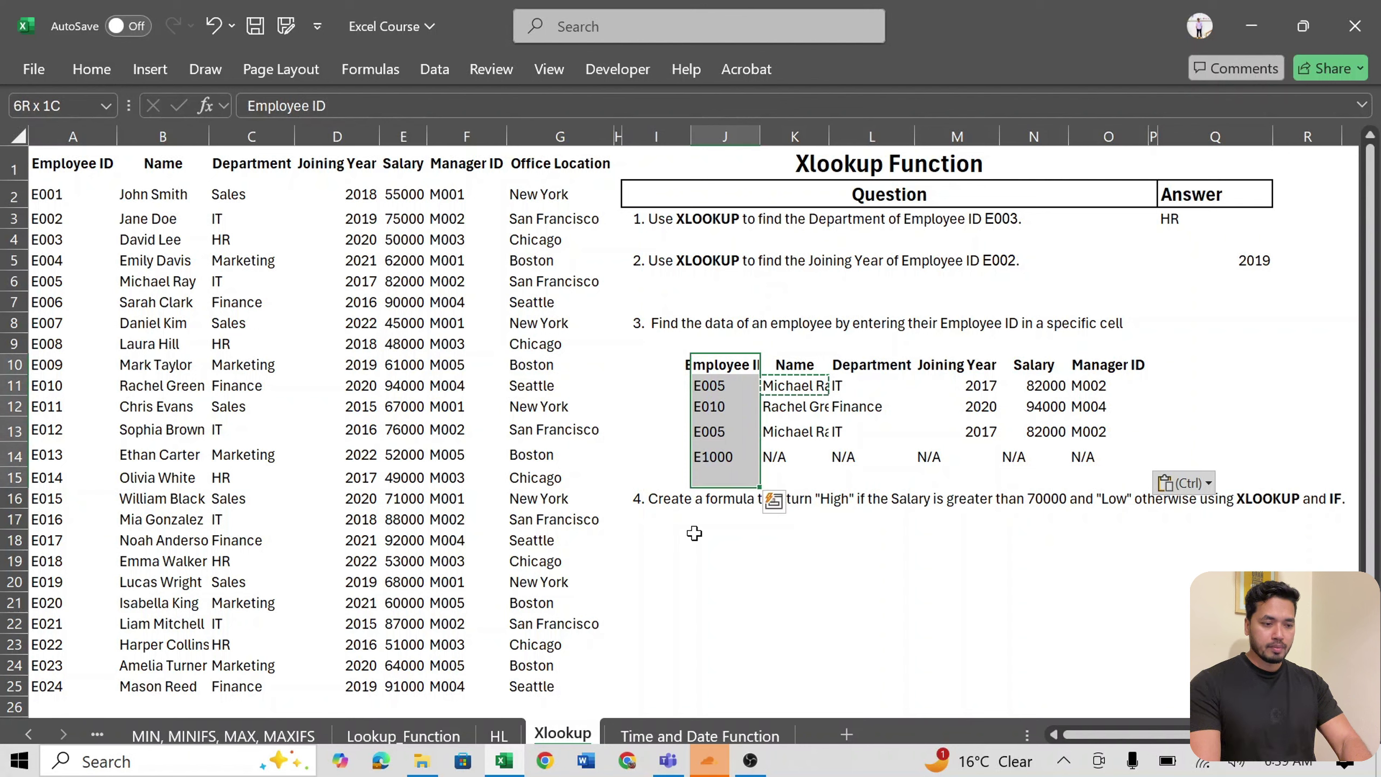
key(shift+Up)
key(ctrl+c)
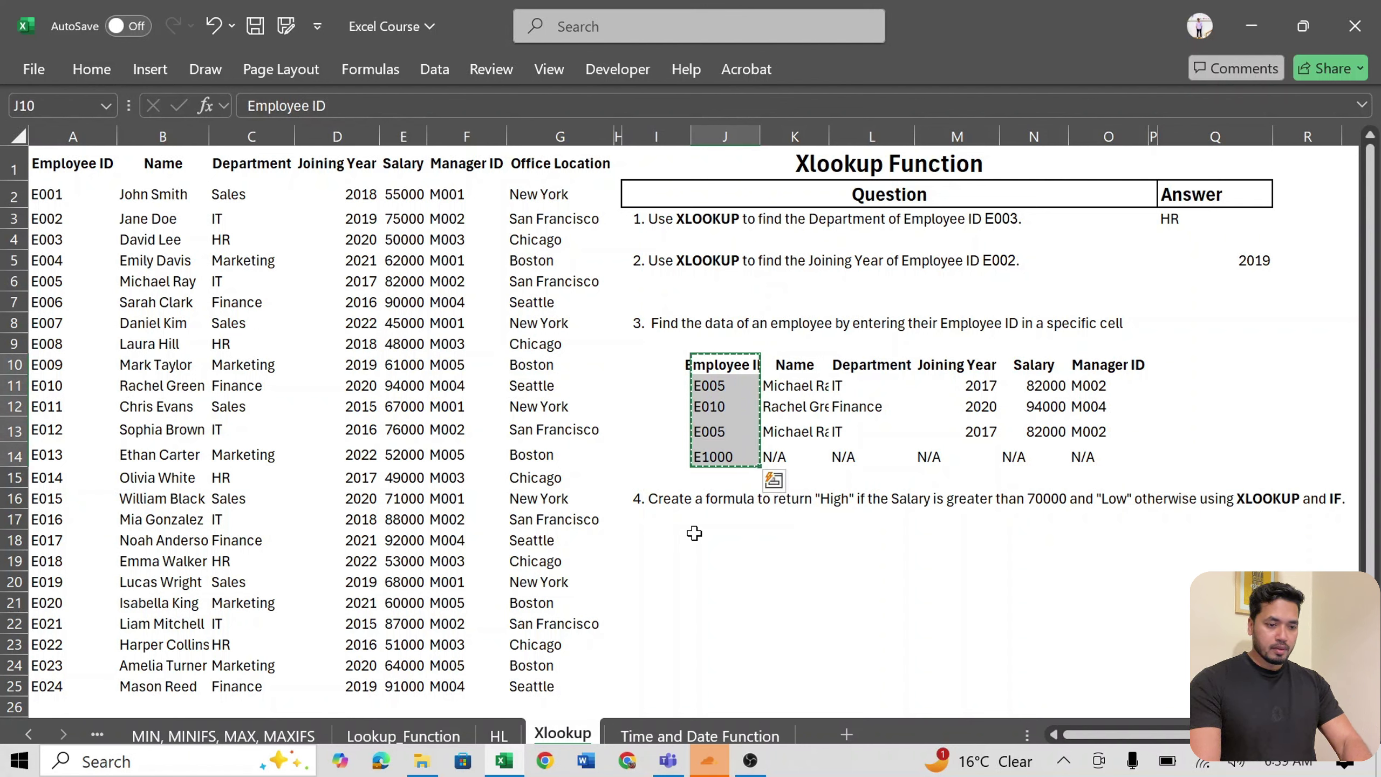
key(Down)
key(Down)
key(Down)
key(Down)
key(Down)
key(Down)
key(Down)
key(Down)
key(Down)
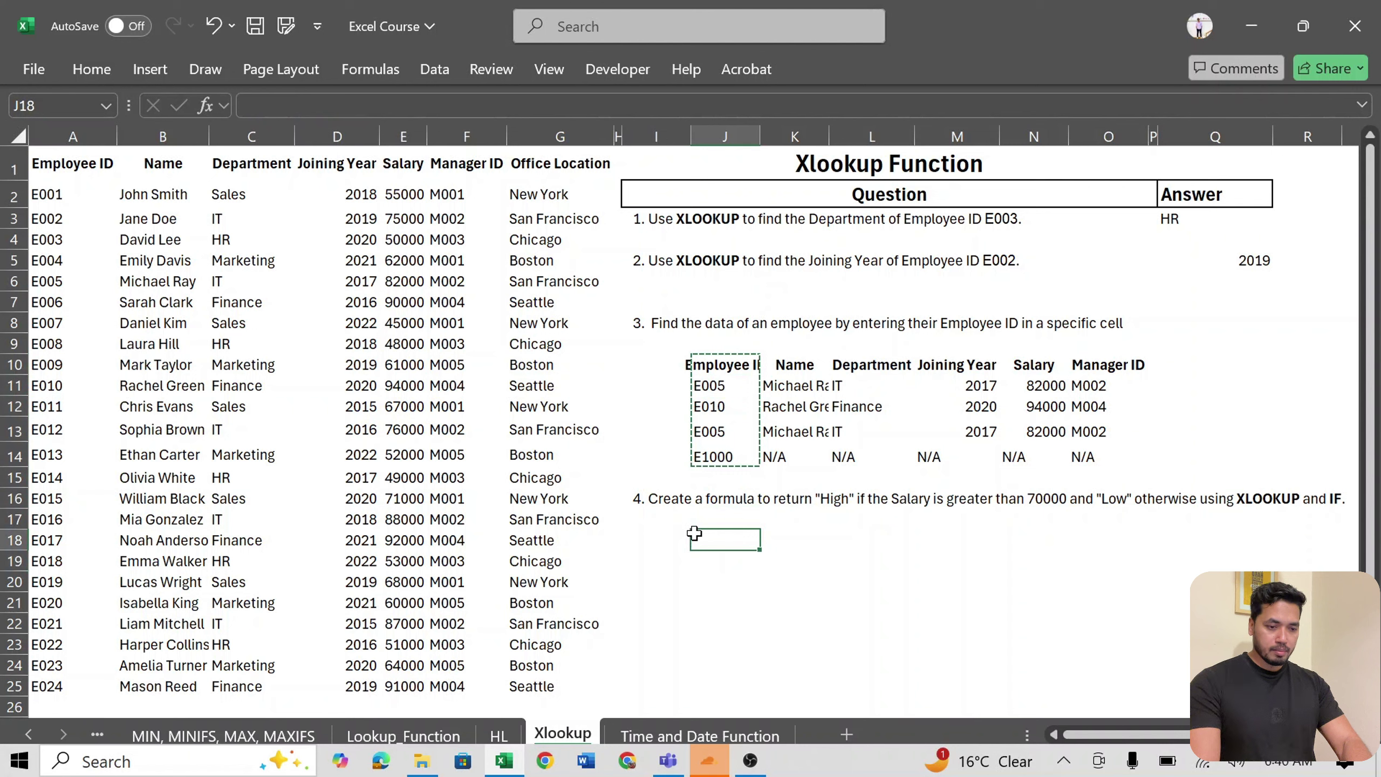
key(ctrl+v)
- Copy the Salary header from cell E1 to cell L18 in the question 4 area
key(Right)
key(Left)
key(Left)
key(Left)
key(Left)
key(Left)
key(Left)
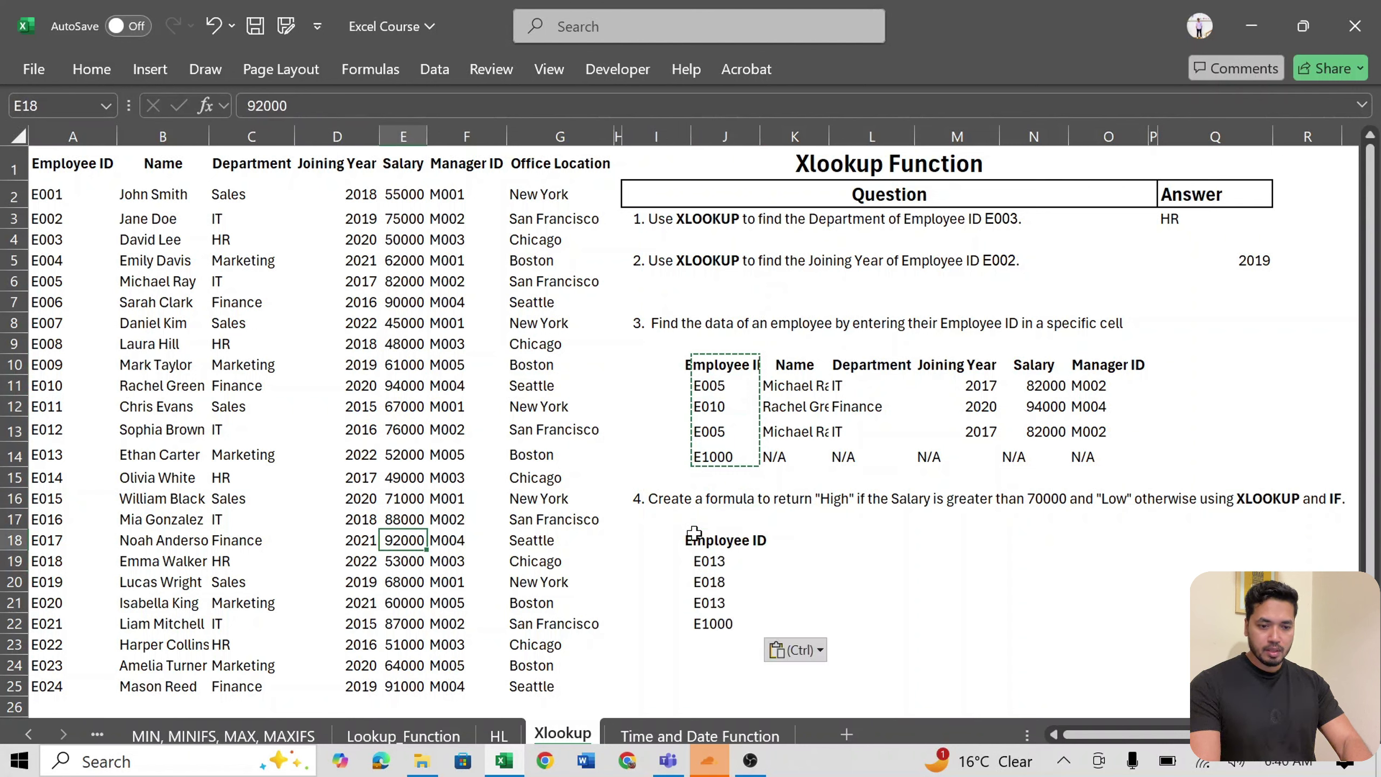
key(ctrl+Up)
key(Left)
key(Right)
key(ctrl+c)
key(Down)
key(Down)
key(Down)
key(Down)
key(Down)
key(Down)
key(Down)
key(Down)
key(Down)
key(Down)
key(Down)
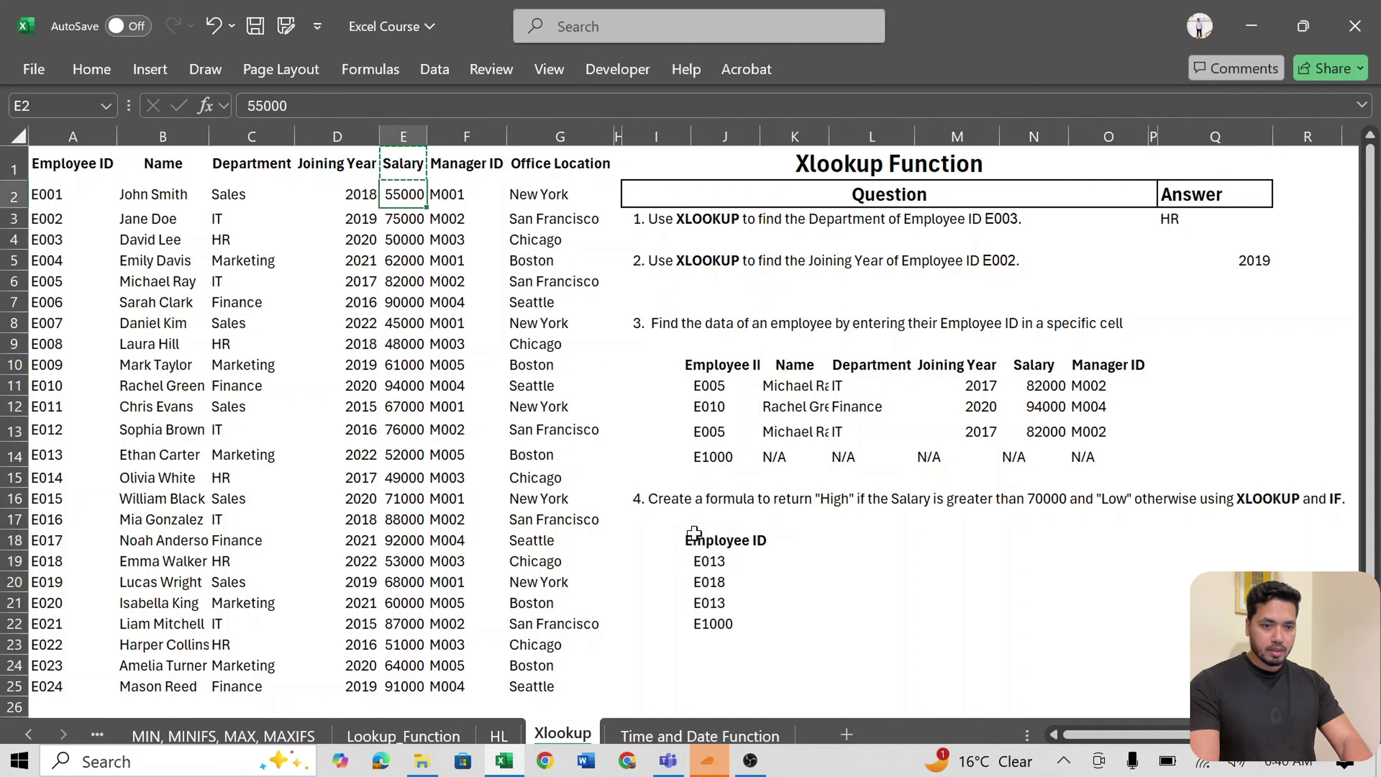
key(Right)
key(Down)
key(Right)
key(Right)
key(Right)
key(Right)
key(Down)
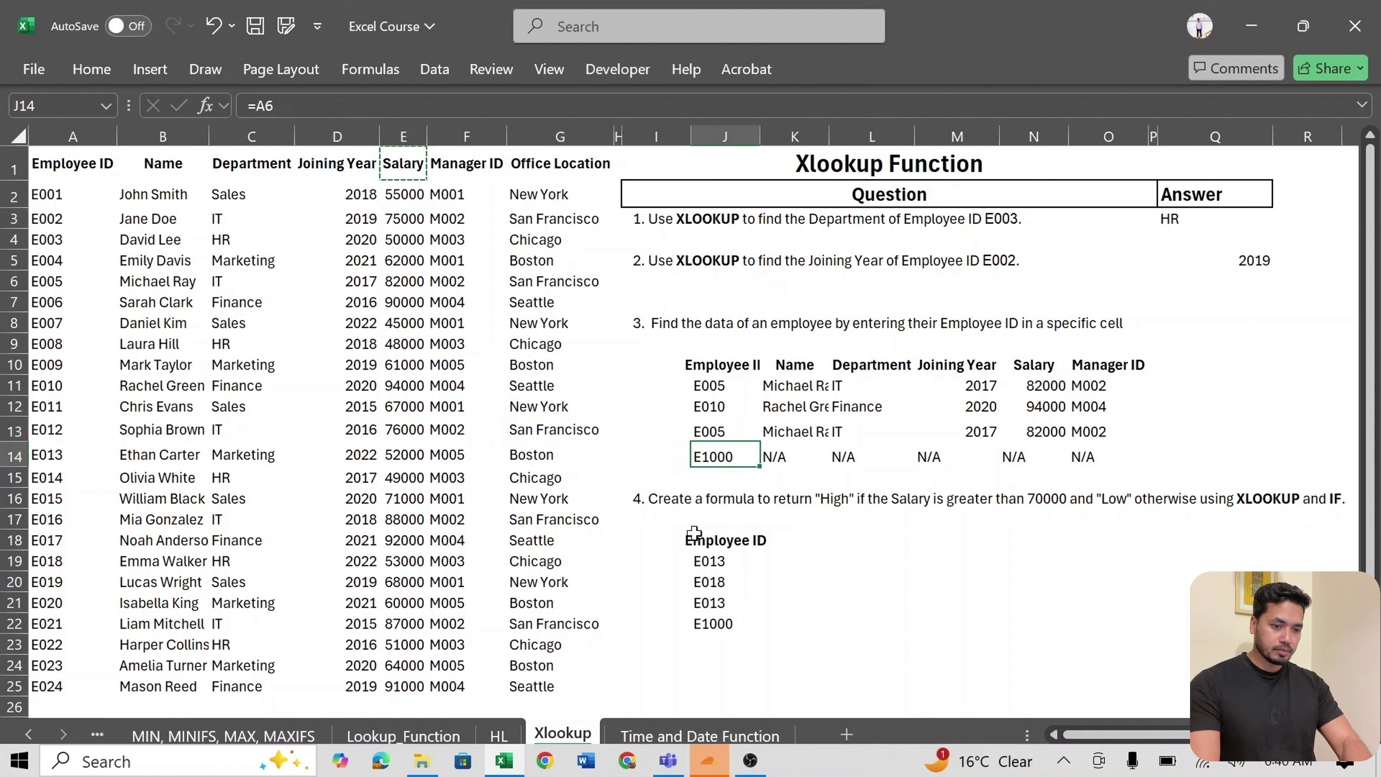
key(Down)
key(Down)
key(Down)
key(Down)
key(Right)
key(Right)
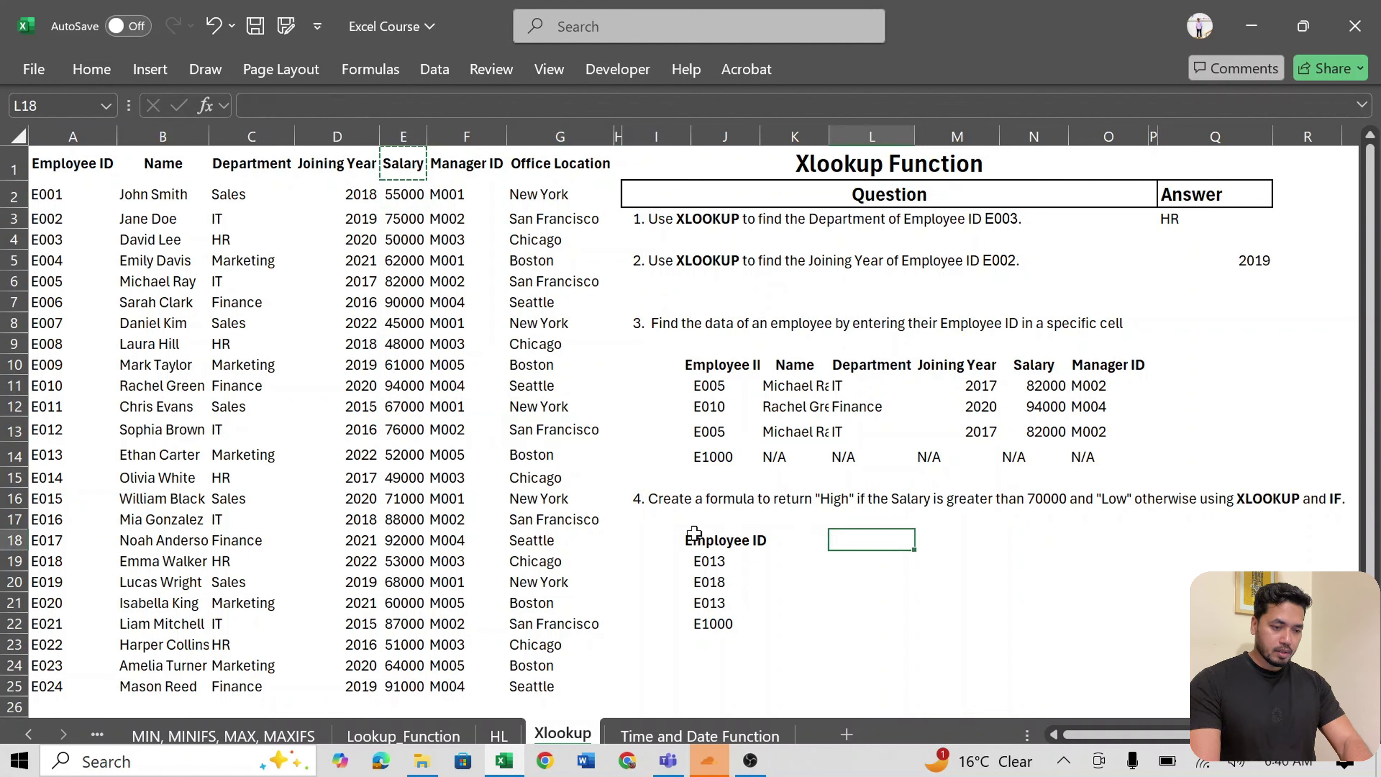
key(Left)
key(Right)
key(ctrl+v)
- Start an XLOOKUP formula in cell L19 with J19 as the lookup value and column A:A as the lookup array
key(Down)
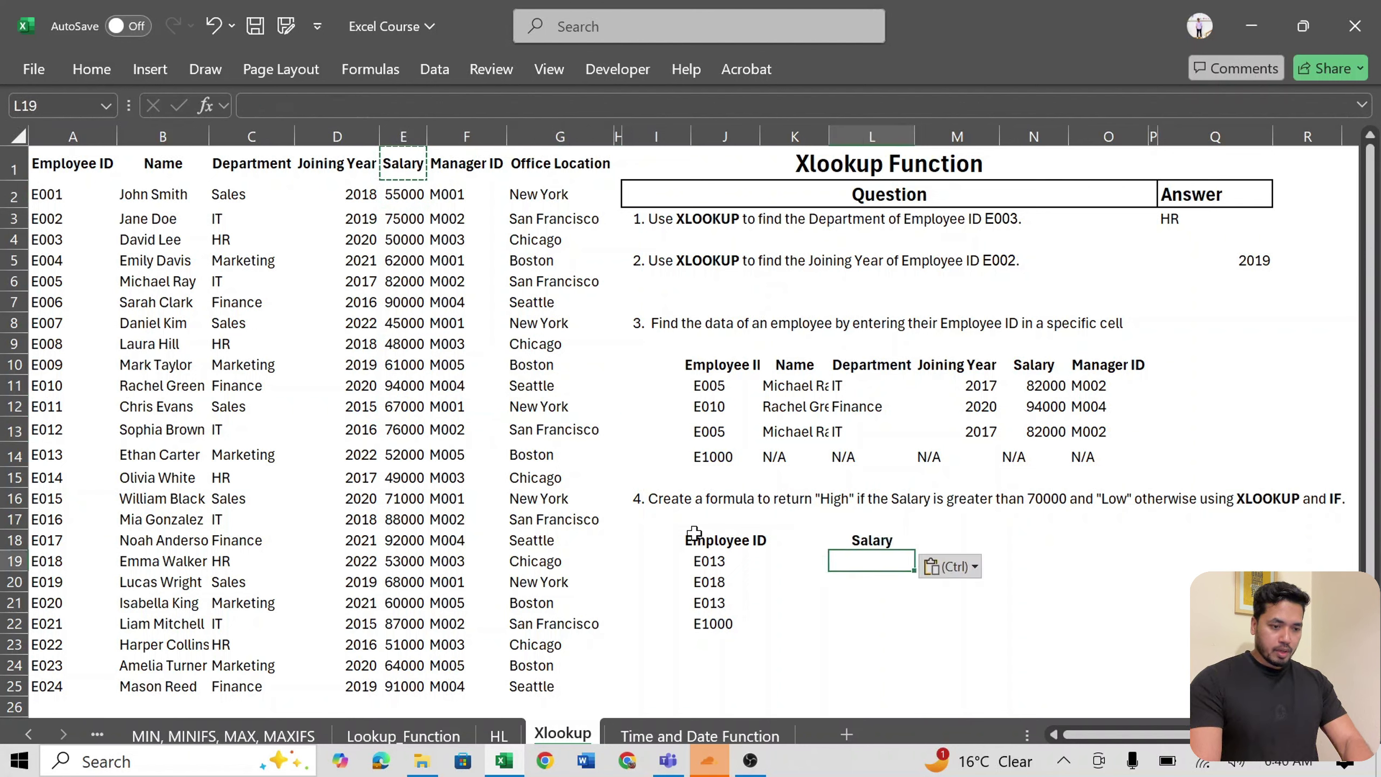
key(Left)
key(Right)
text(=xl)
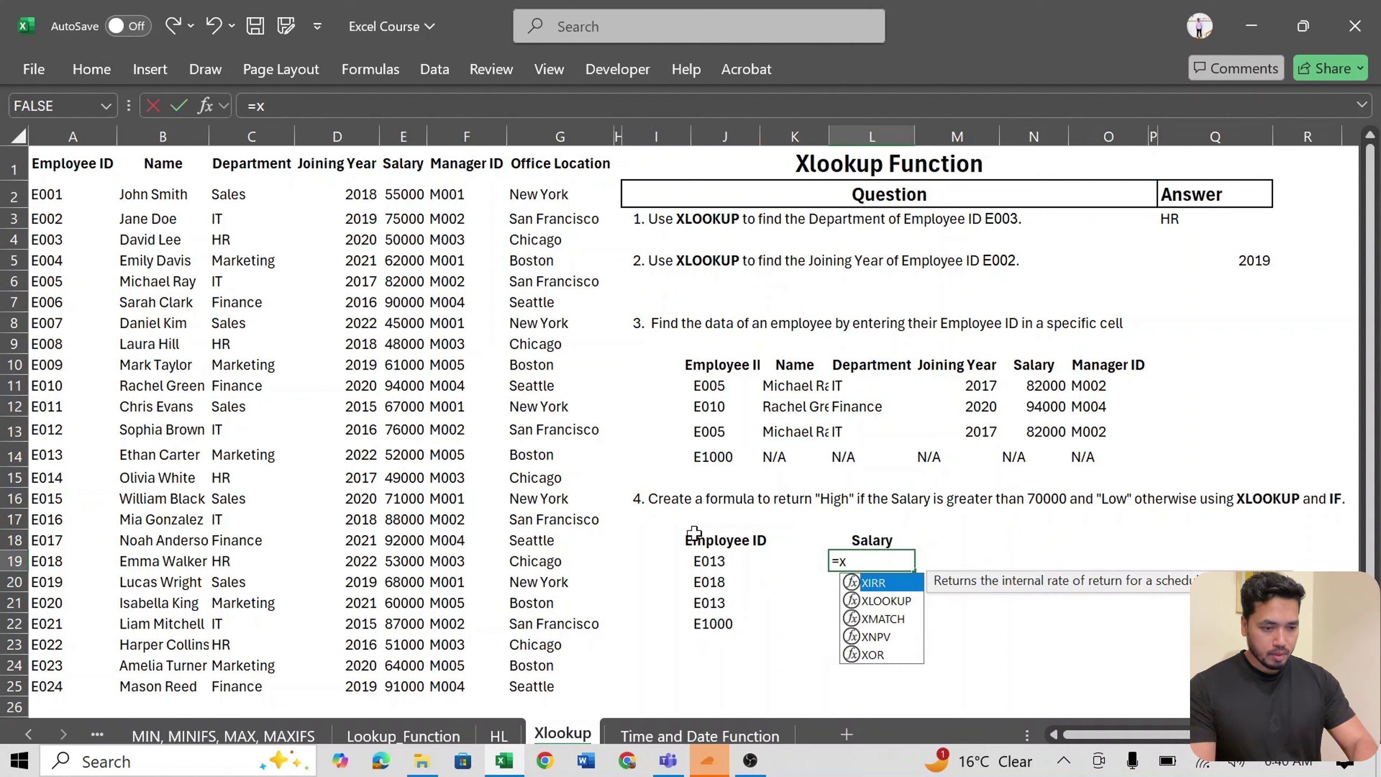
key(Tab)
key(Left)
key(Left)
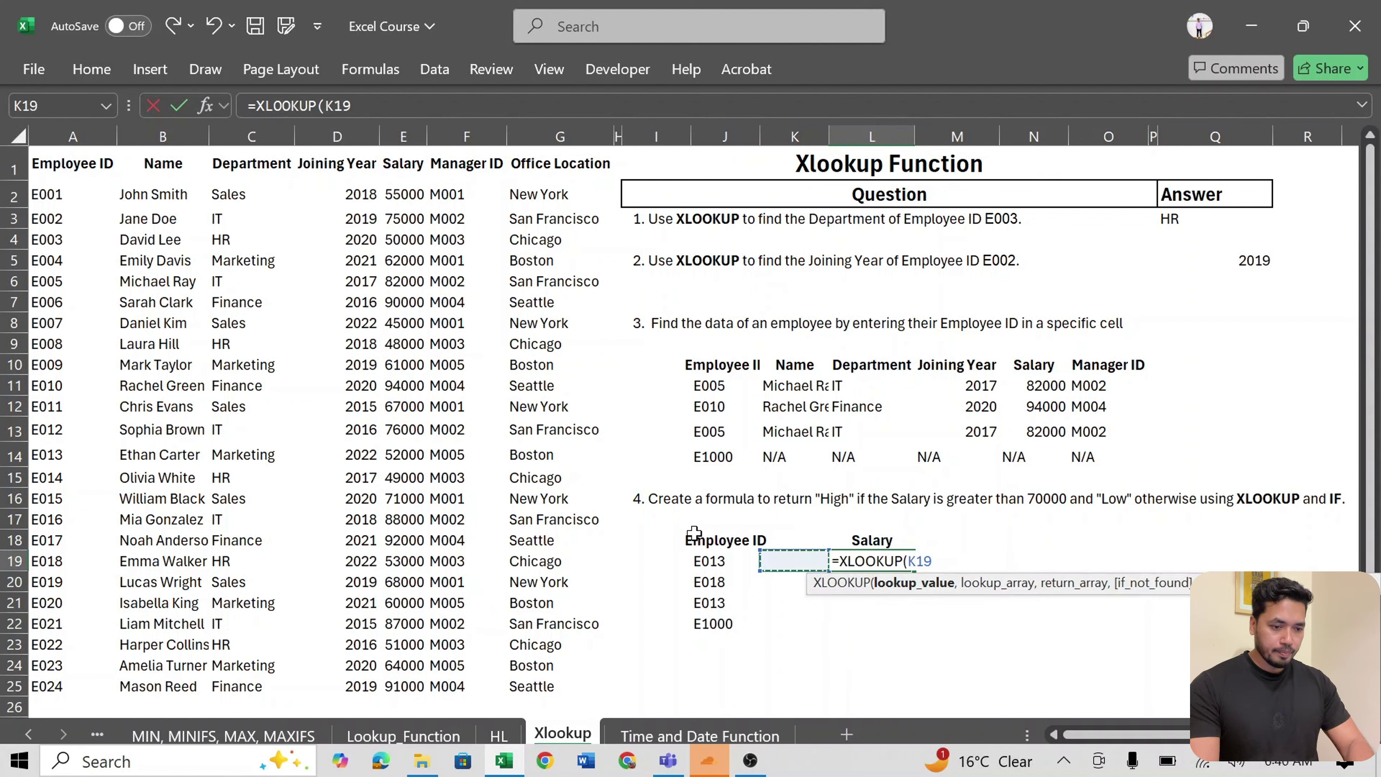
key(Left)
key(Left)
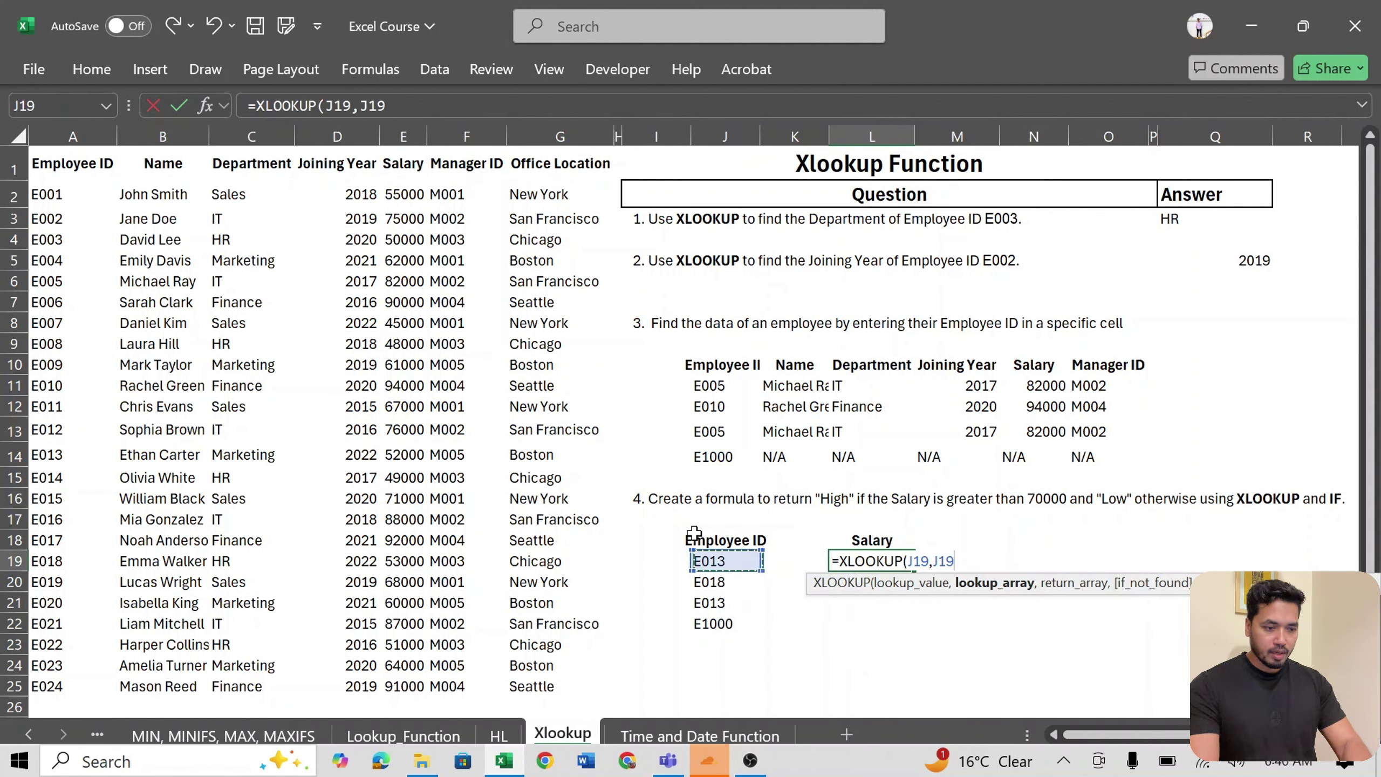
key(Left)
key(Left)
key(Left)
key(Left)
key(Left)
key(Left)
key(Left)
key(Left)
key(Left)
key(ctrl+space)
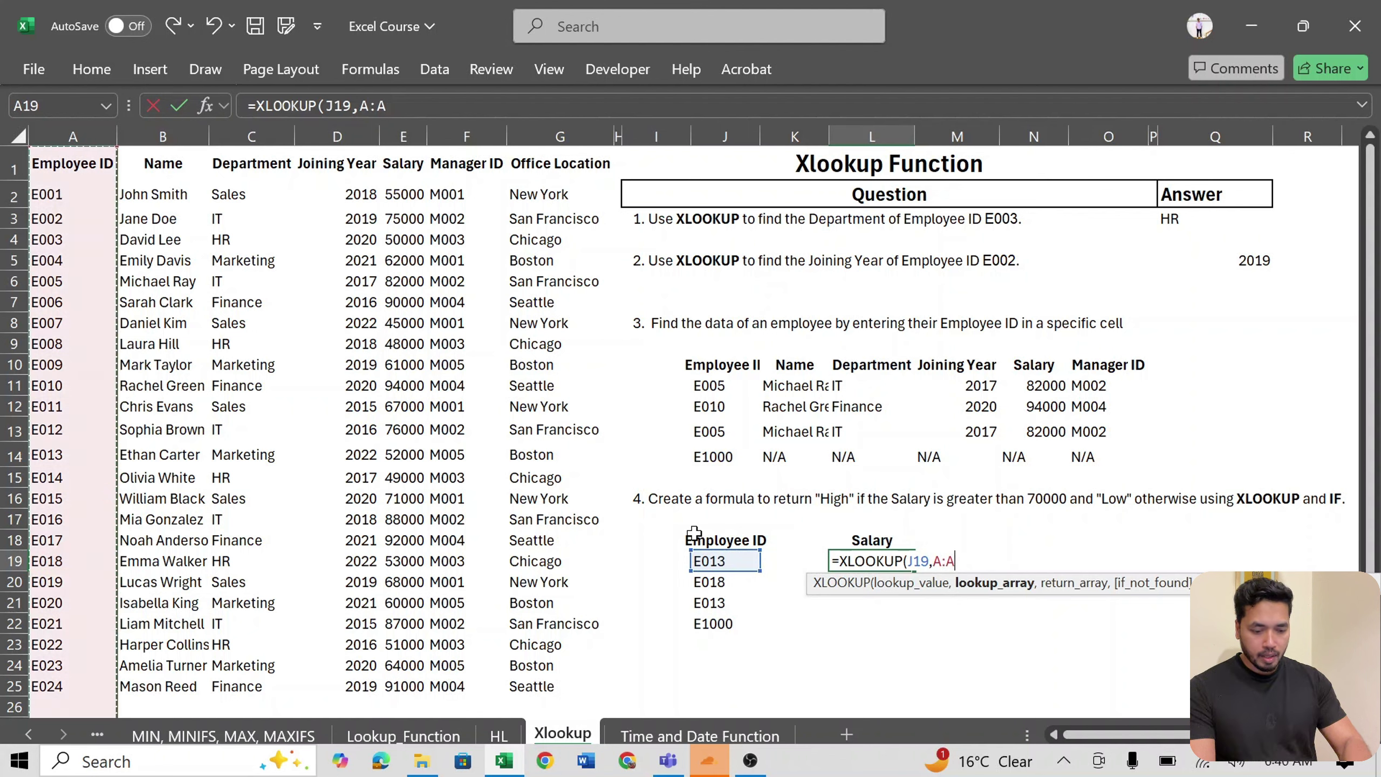
- Specify the Salary column E:E as the return array in the L19 XLOOKUP formula
text(,)
key(Right)
key(Left)
key(Left)
key(Left)
key(Left)
key(Left)
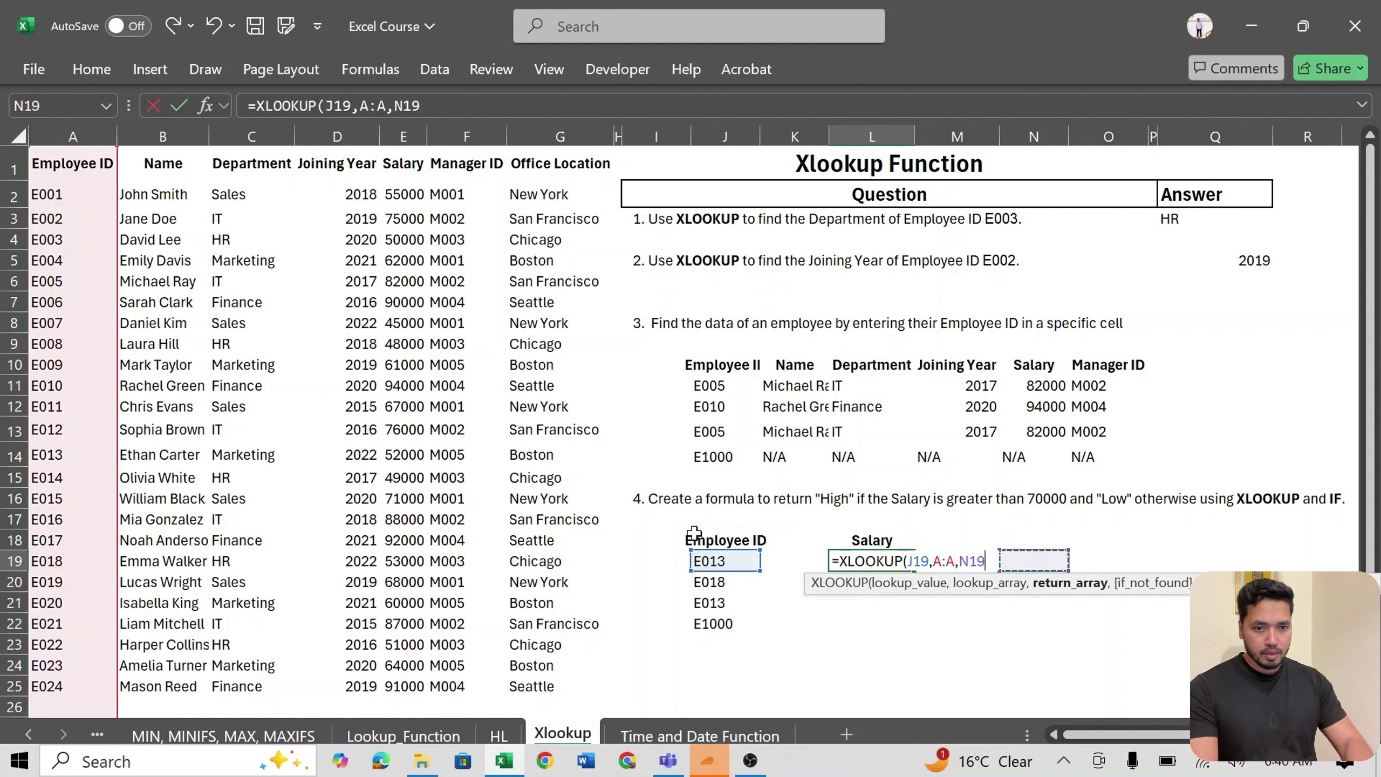
key(Left)
key(Left)
key(Left)
key(Left)
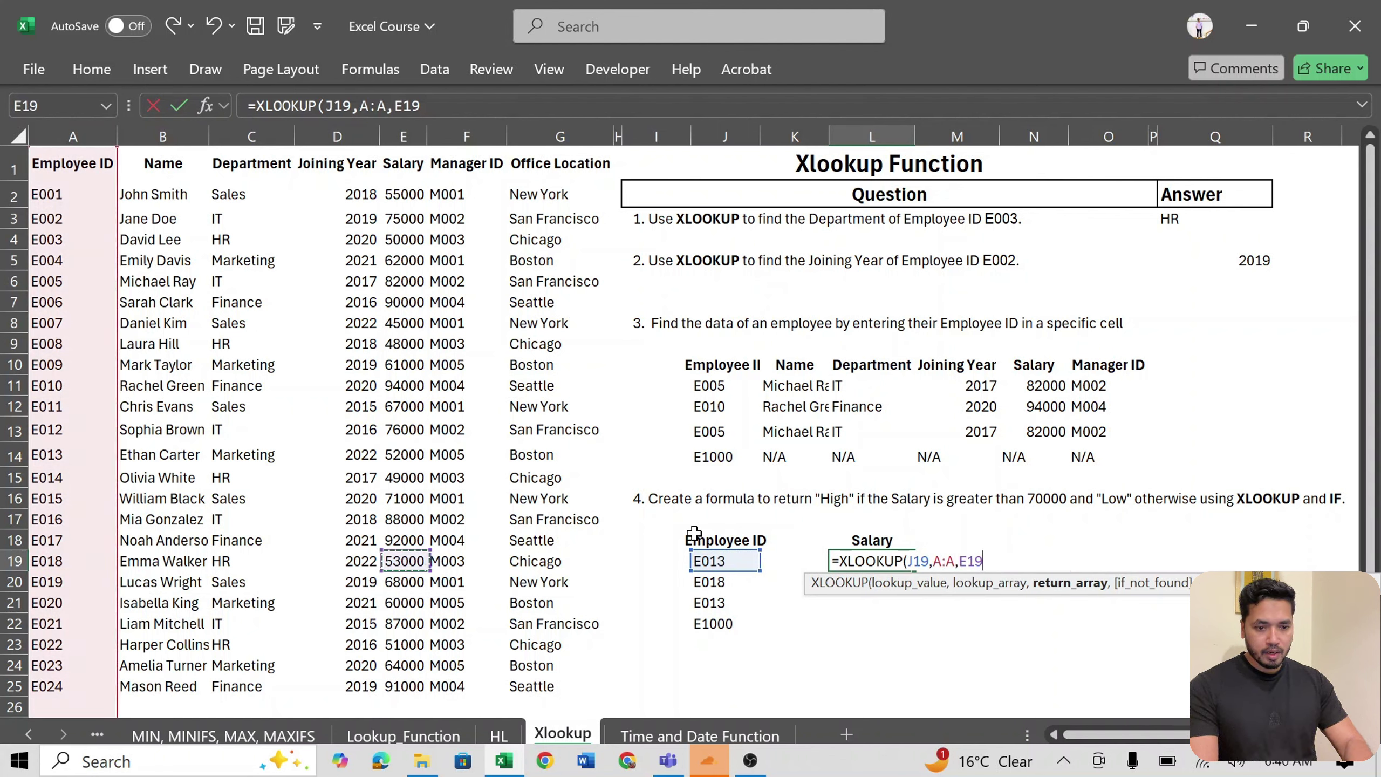
key(Right)
key(ctrl+space)
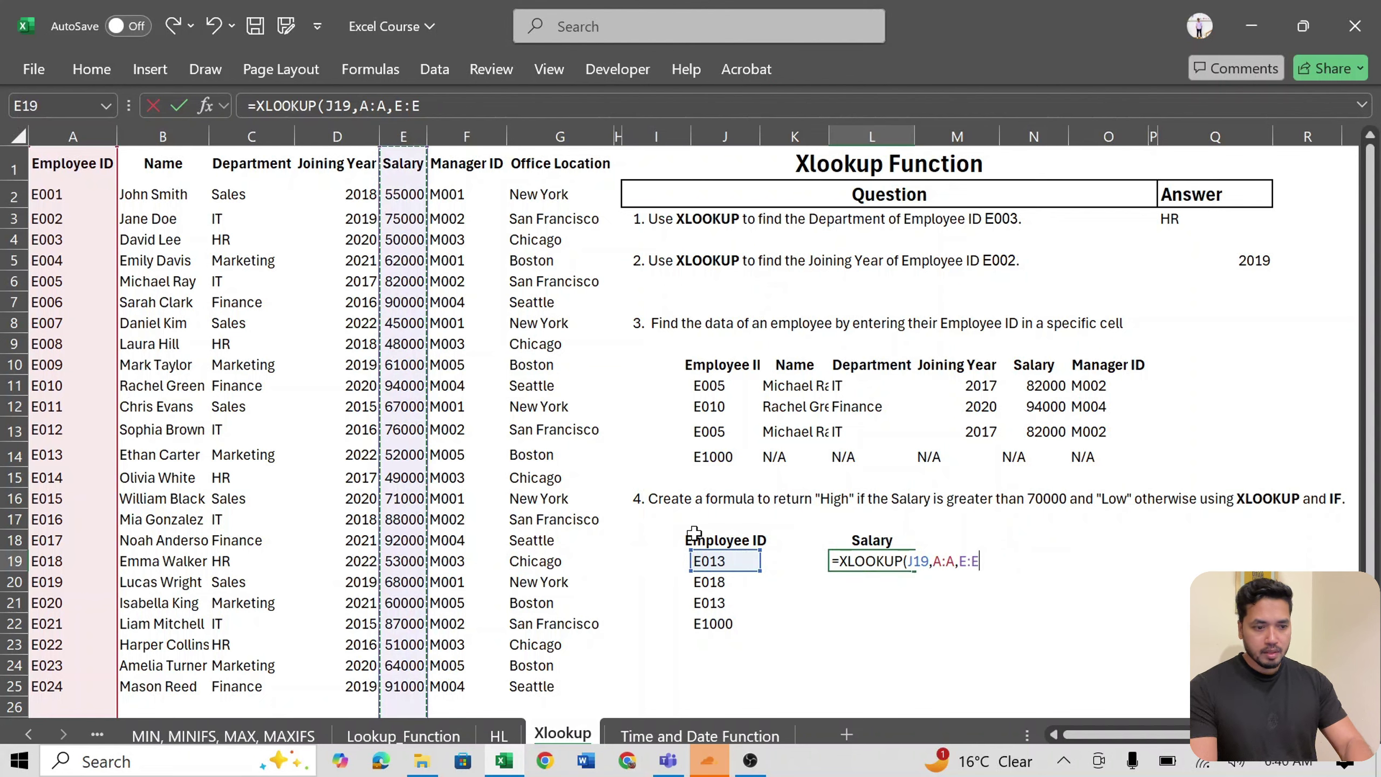
- Complete the XLOOKUP formula in L19, then wrap it in an IF function testing whether the returned salary is greater than 70000
key(Return)
key(Up)
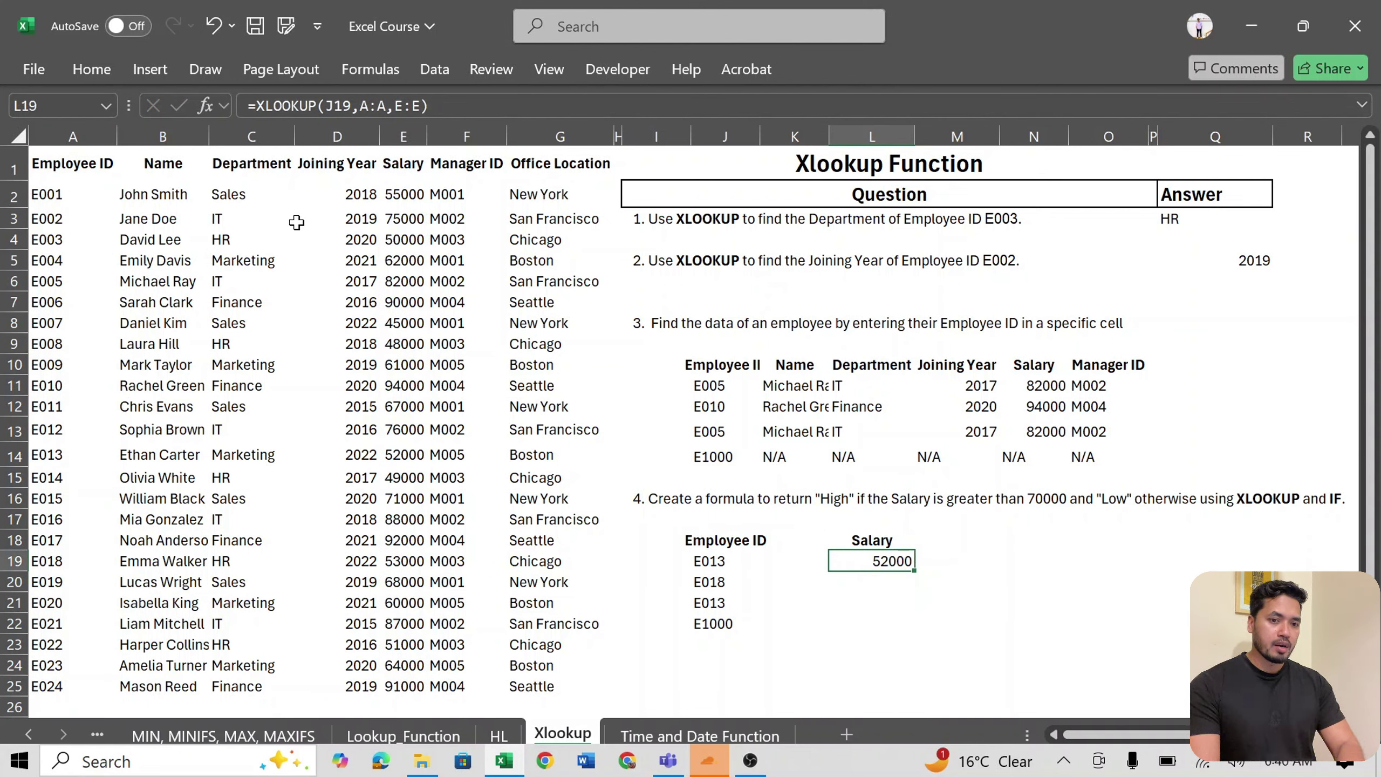
click(255, 105)
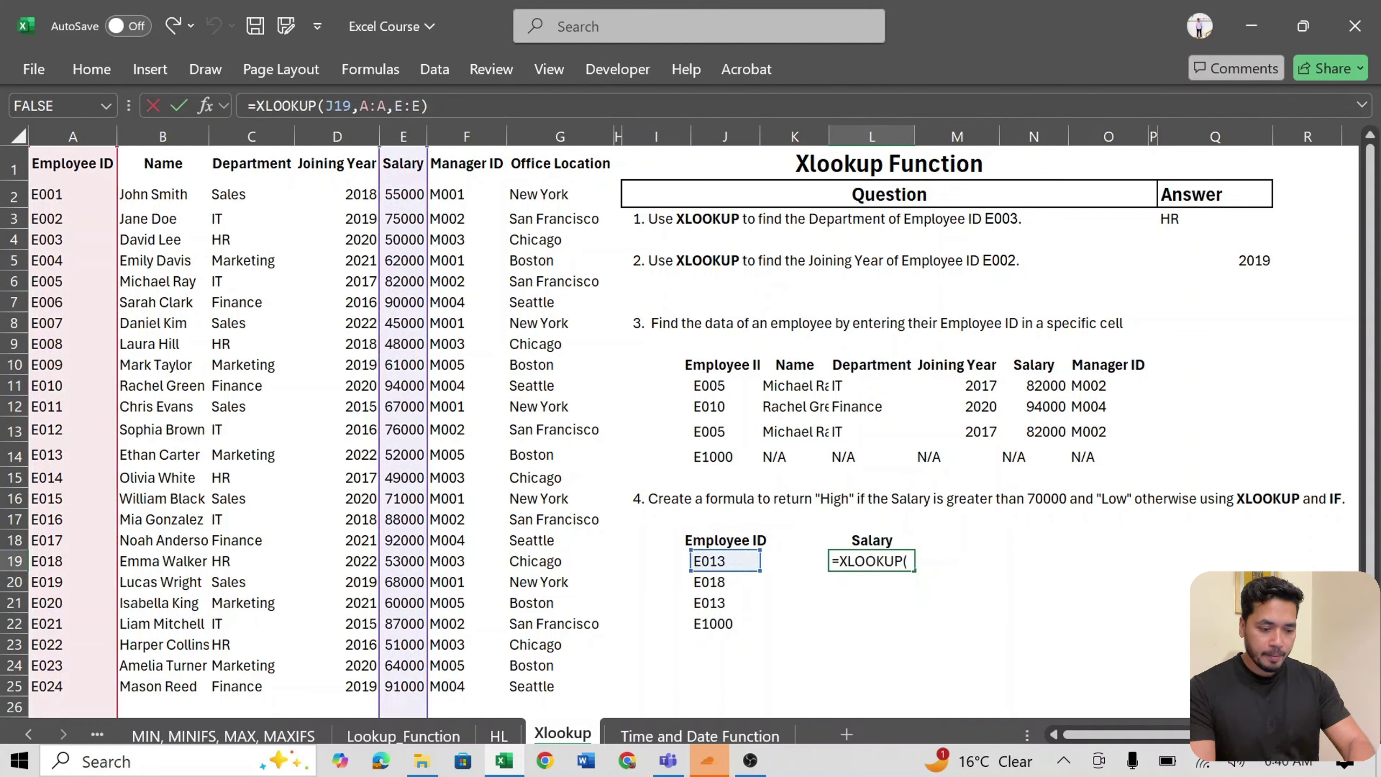
text(IF()
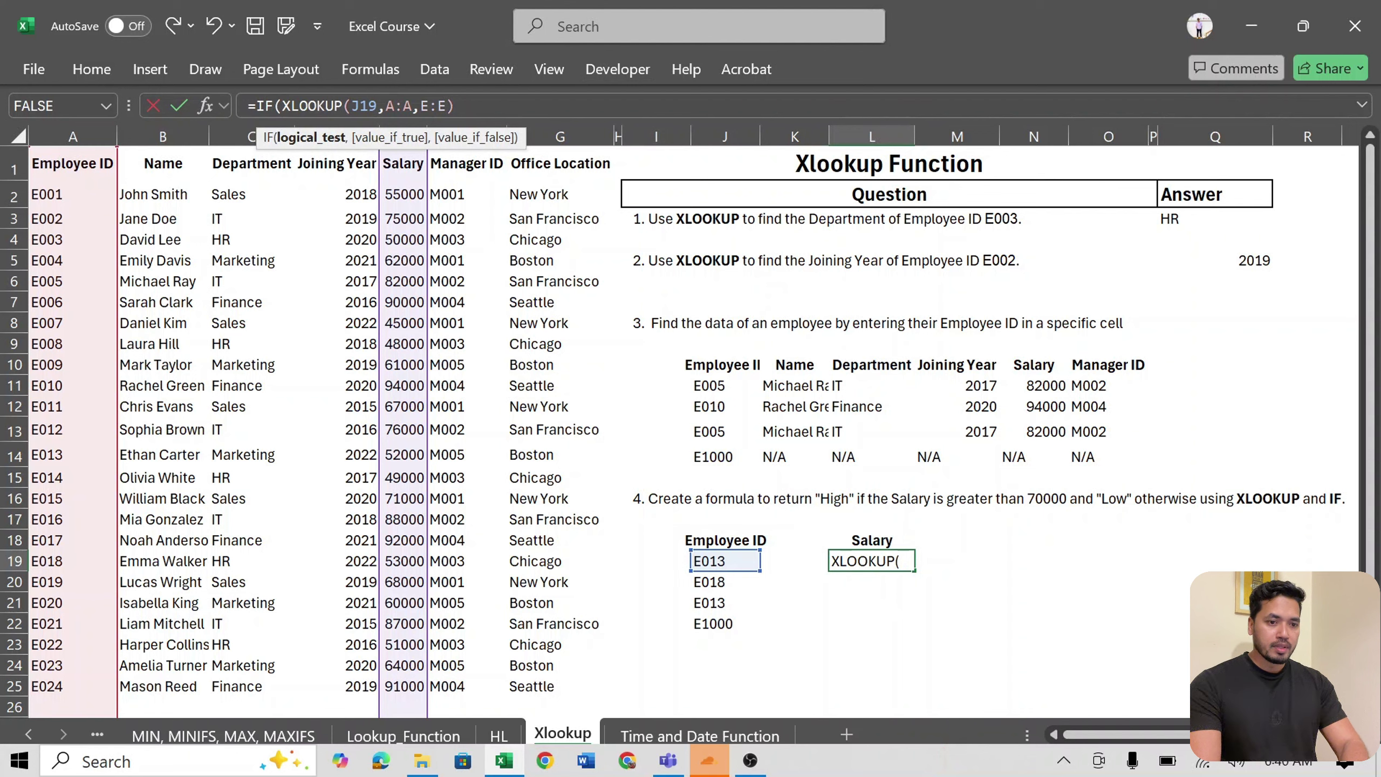
click(456, 105)
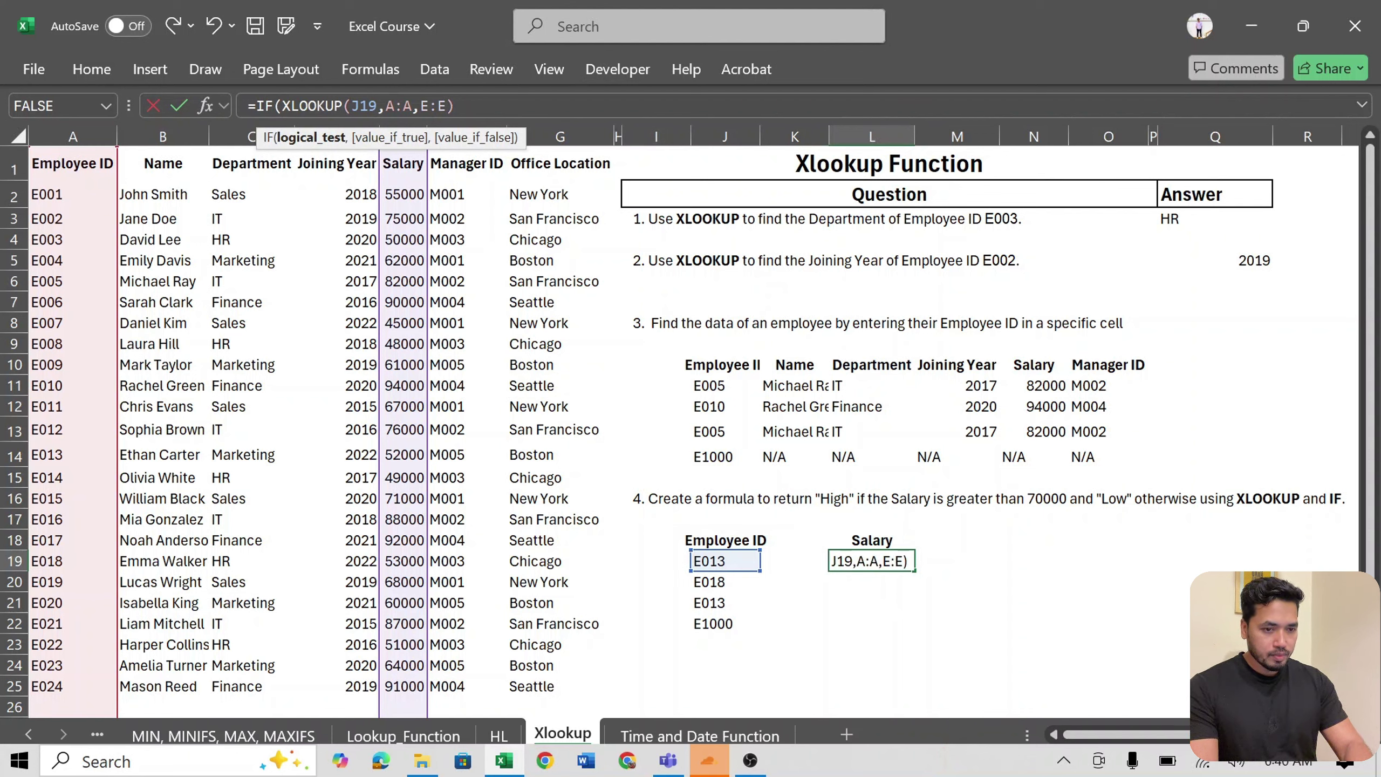
text(>7)
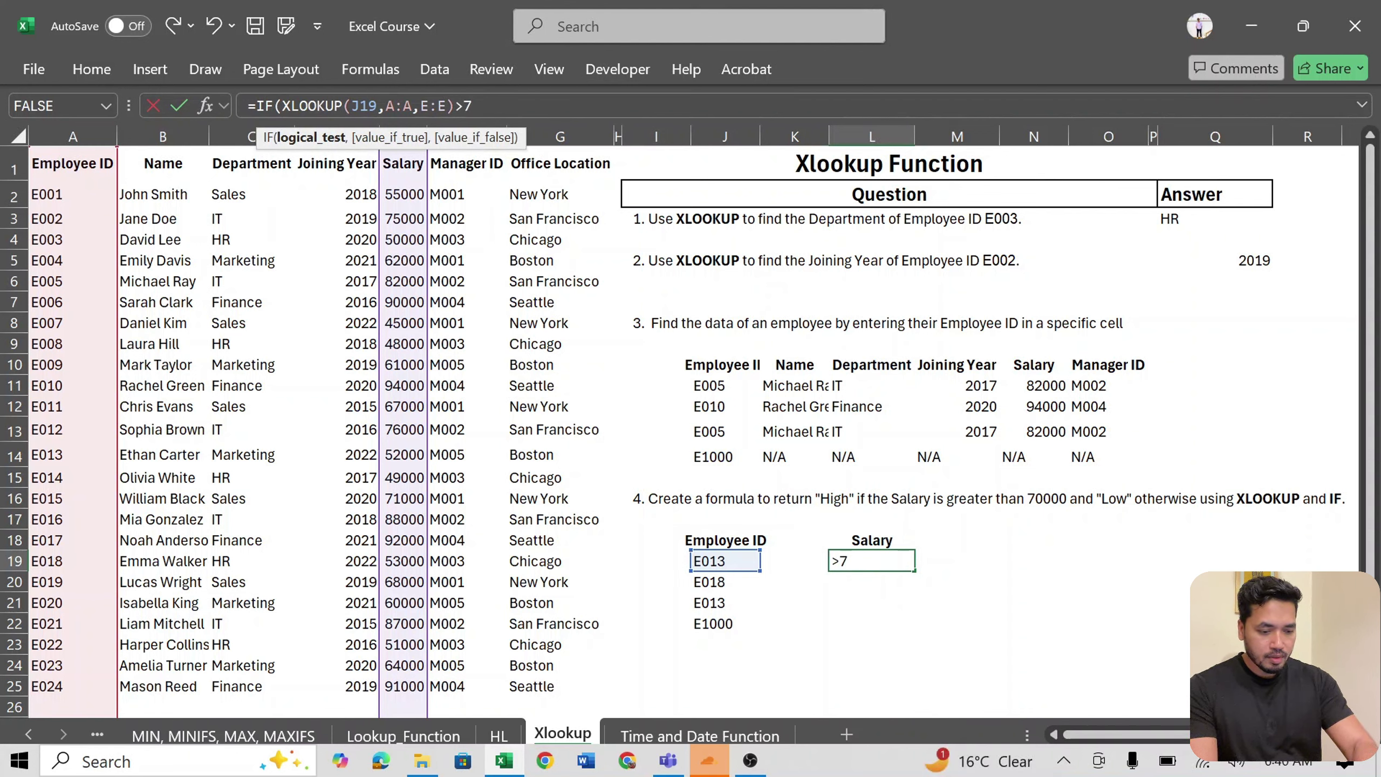
text(0000)
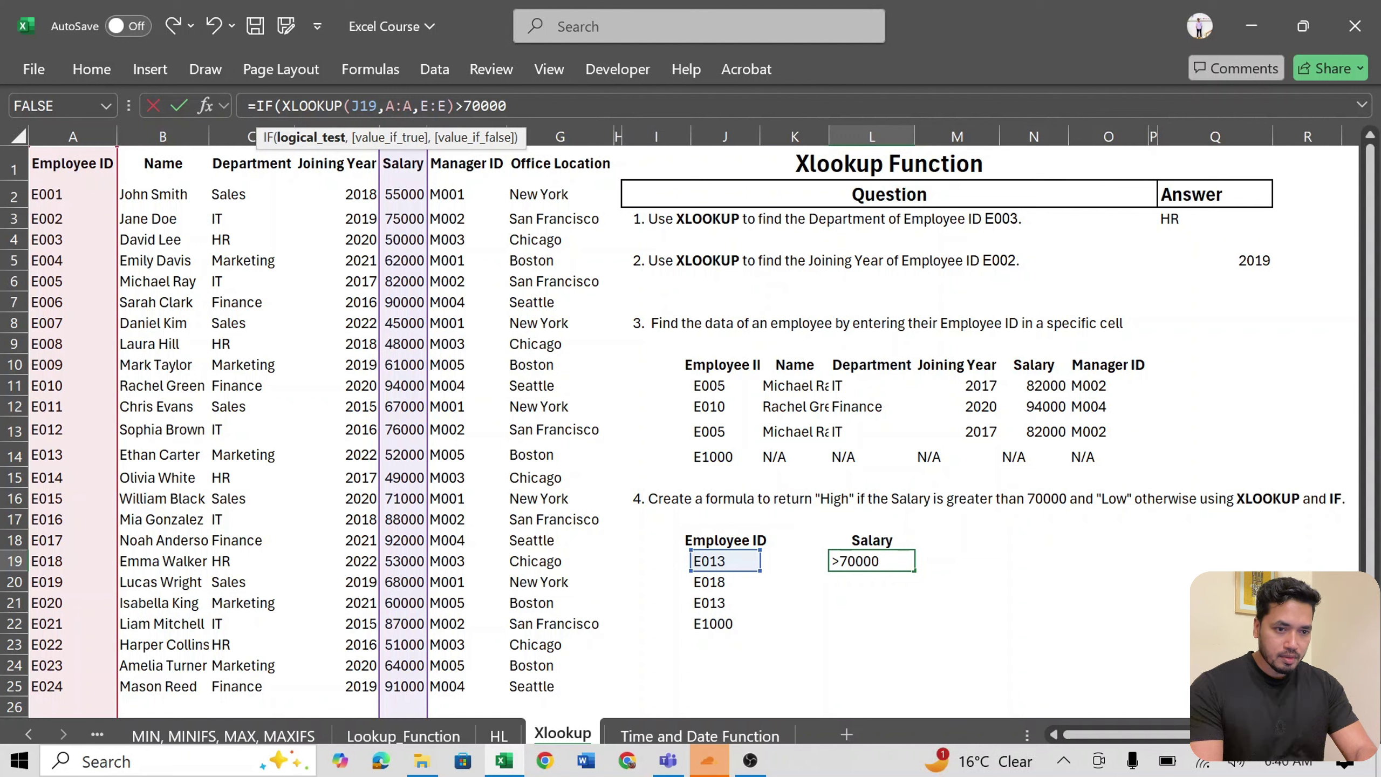
- Finish the IF formula in L19 with "High" as the value if true and "Low" as the value if false
text(,)
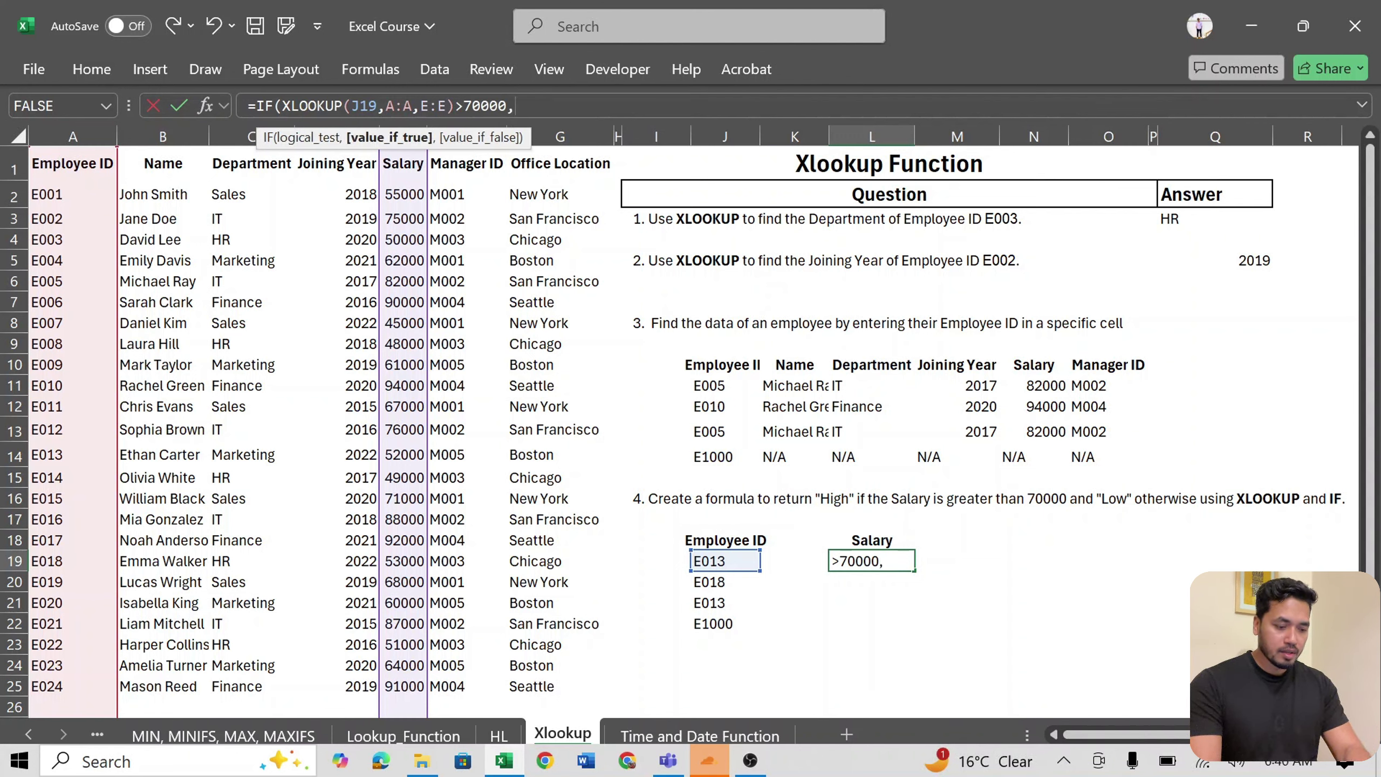
text("Ho)
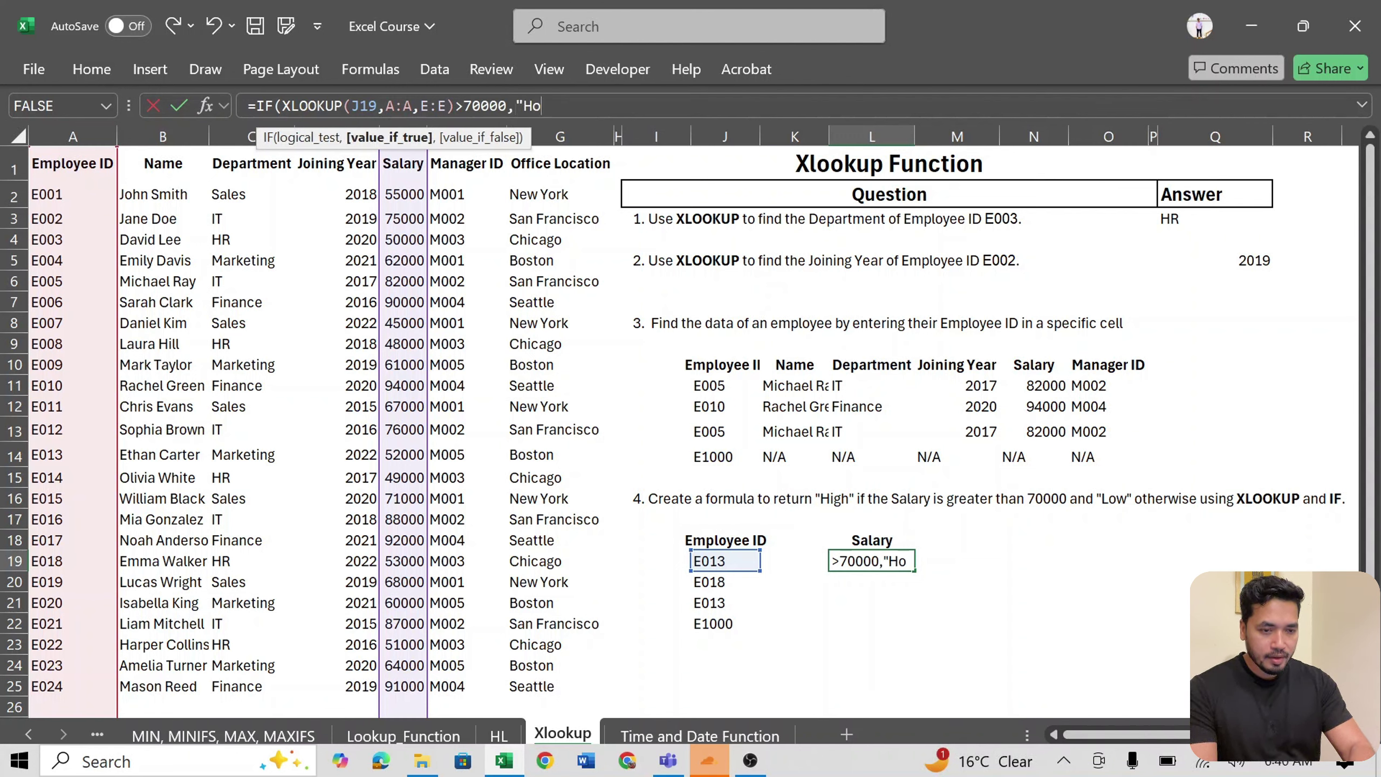
key(BackSpace)
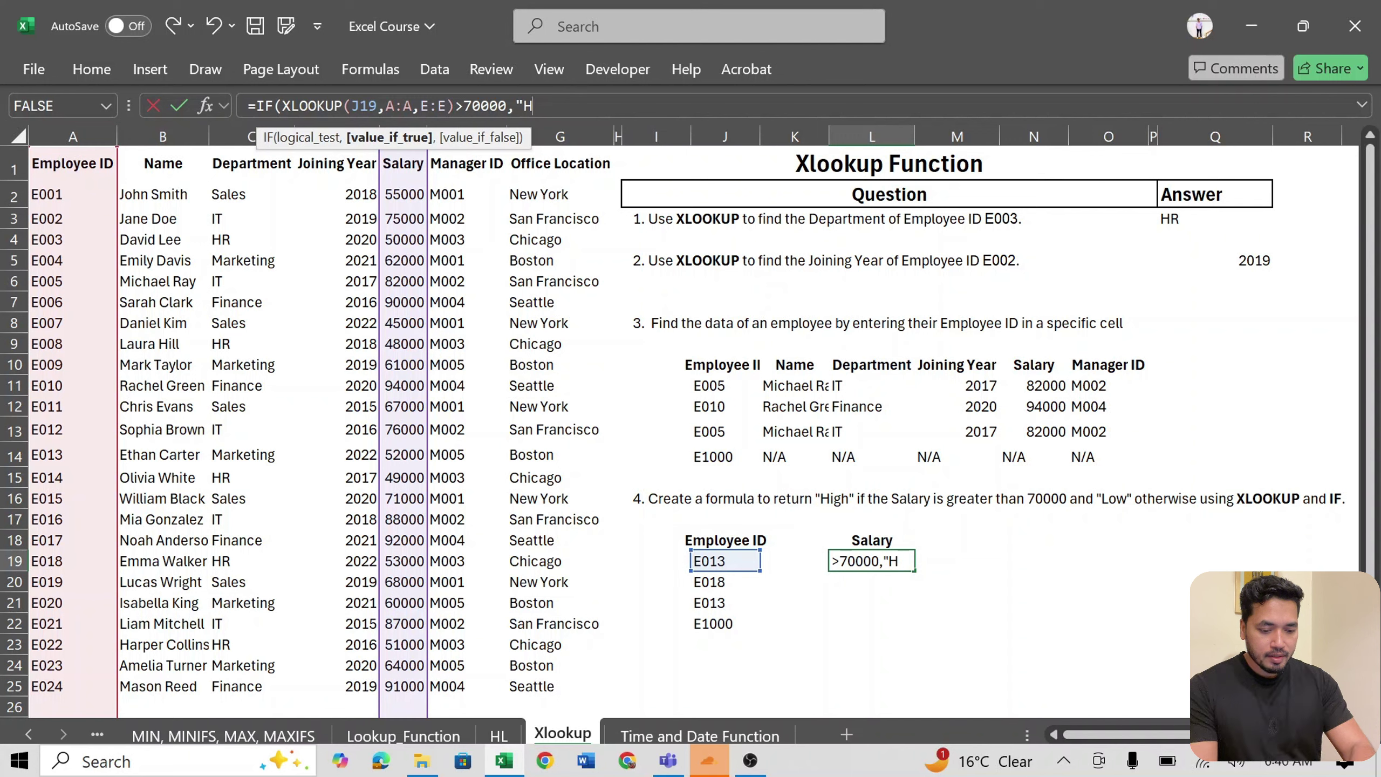
text(igh)
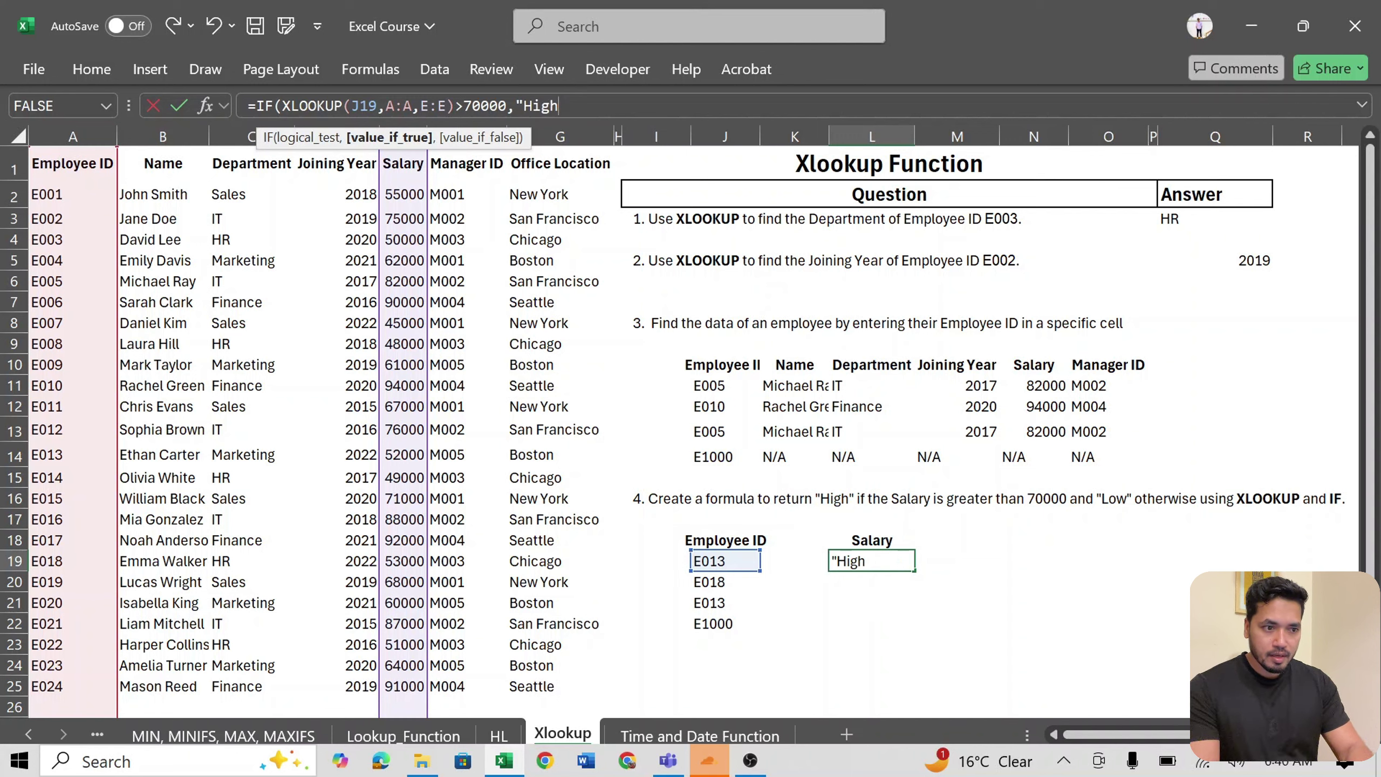
text(",)
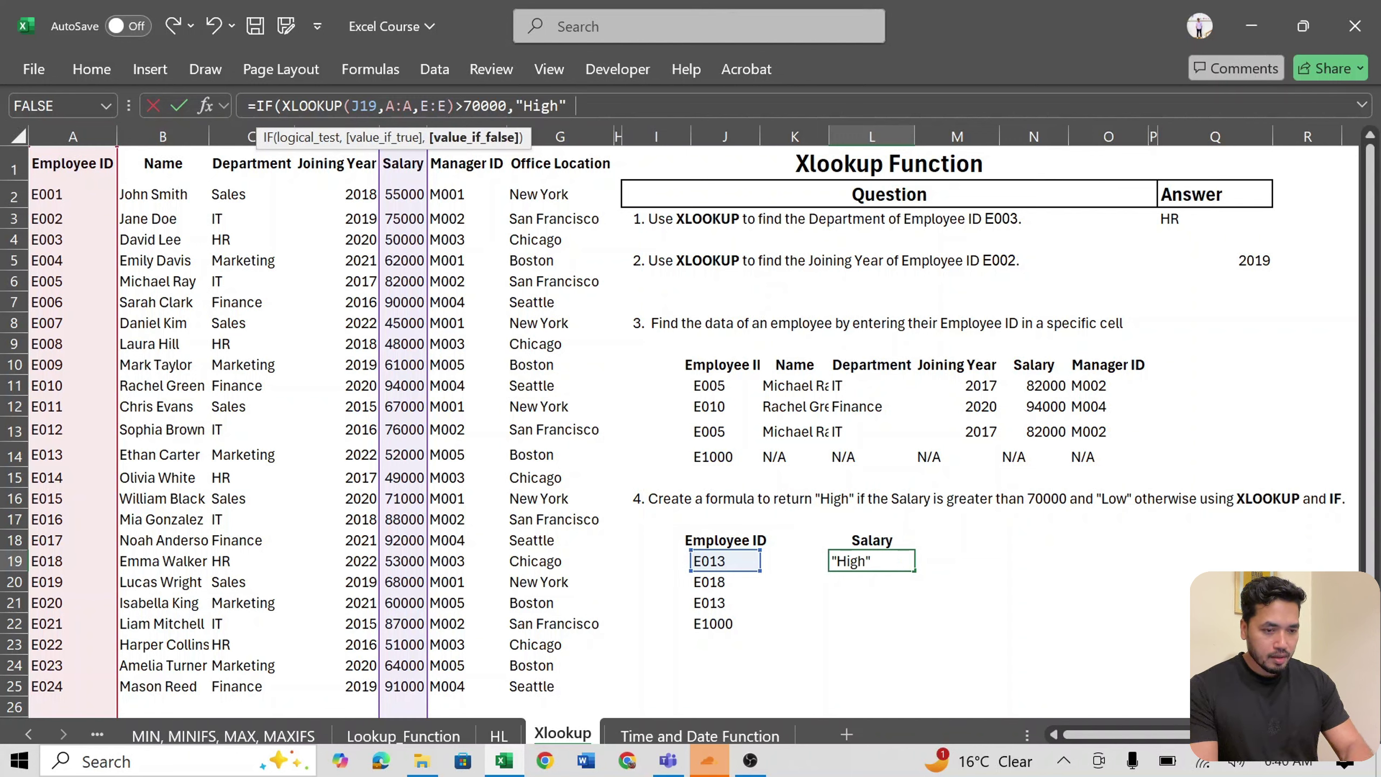
text("L)
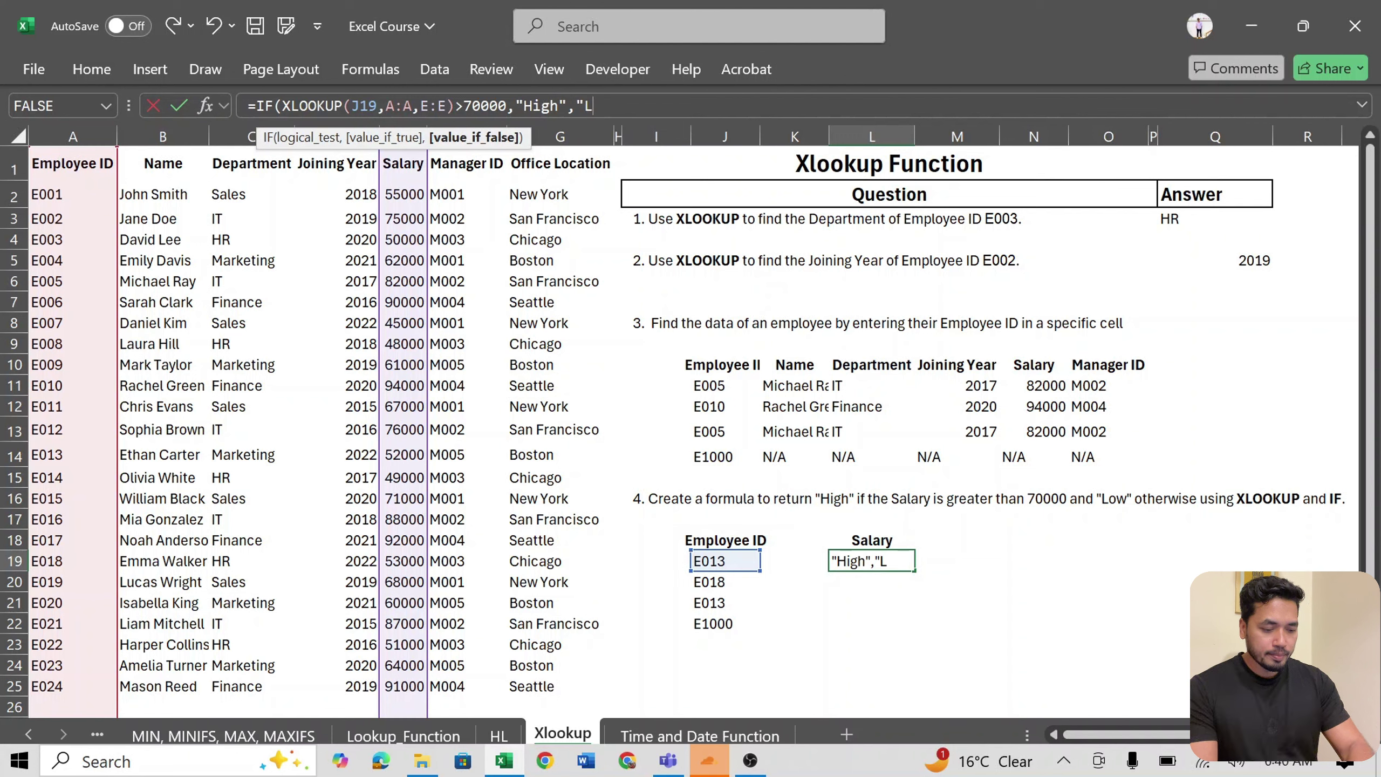
text(ow")
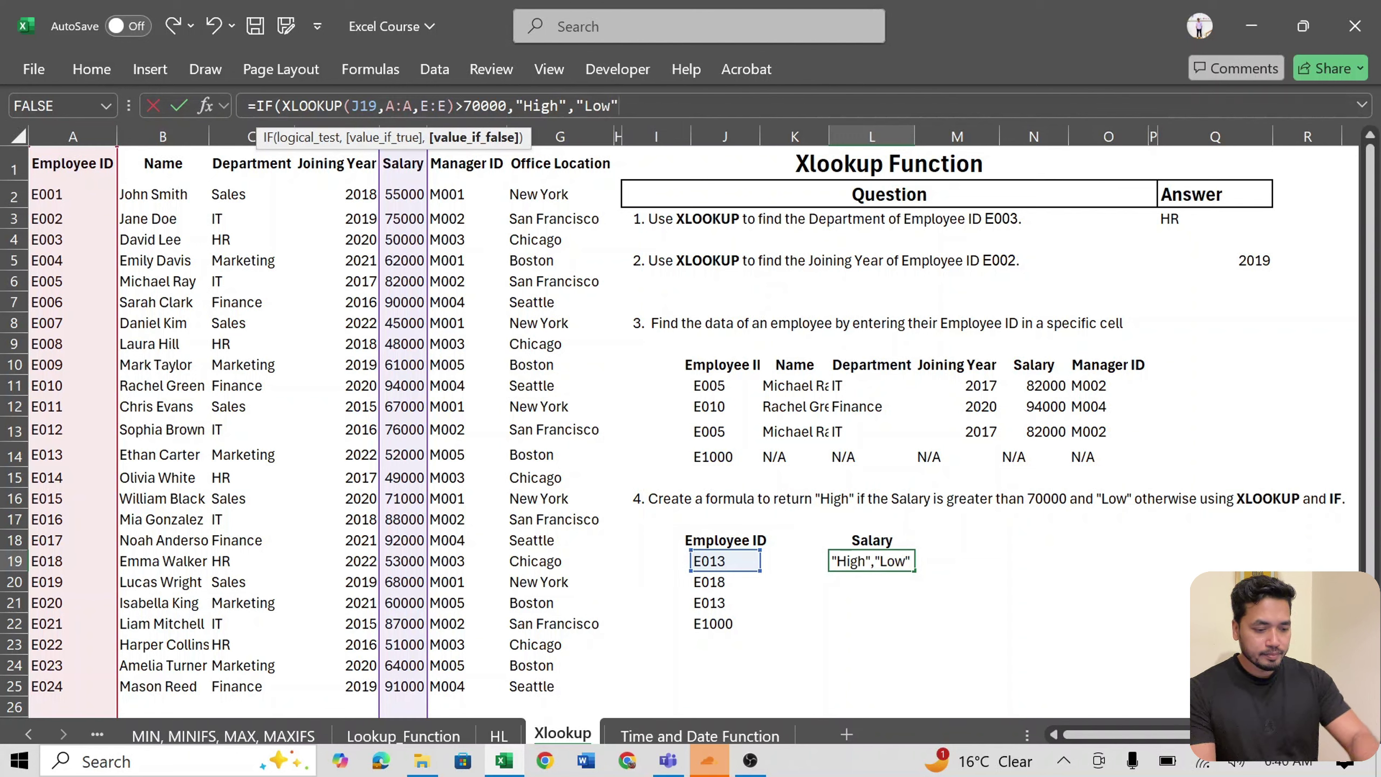
text())
key(Return)
- Copy the IF and XLOOKUP formula from L19 to cells L20:L21
key(Up)
key(ctrl+c)
key(shift+Down)
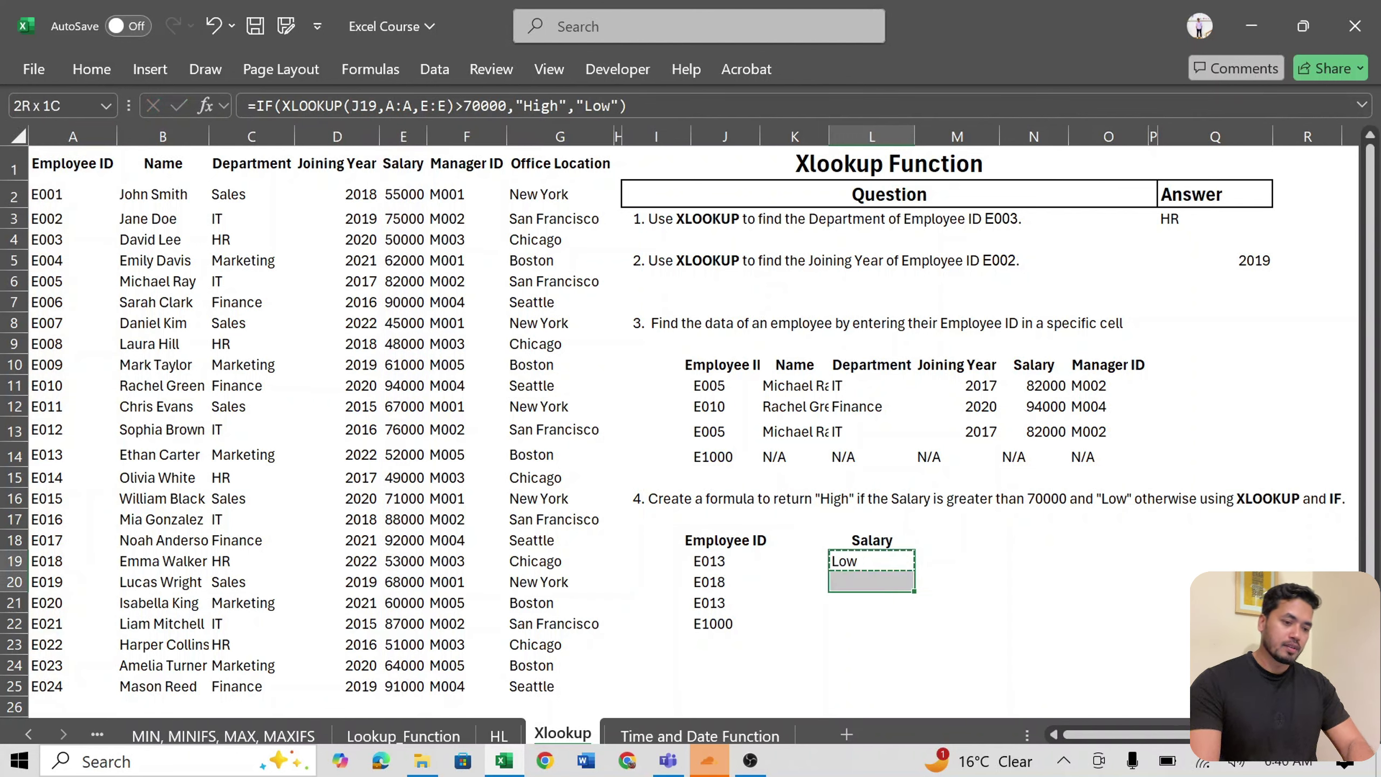
key(Down)
key(shift+Down)
key(ctrl+v)
key(shift+Up)
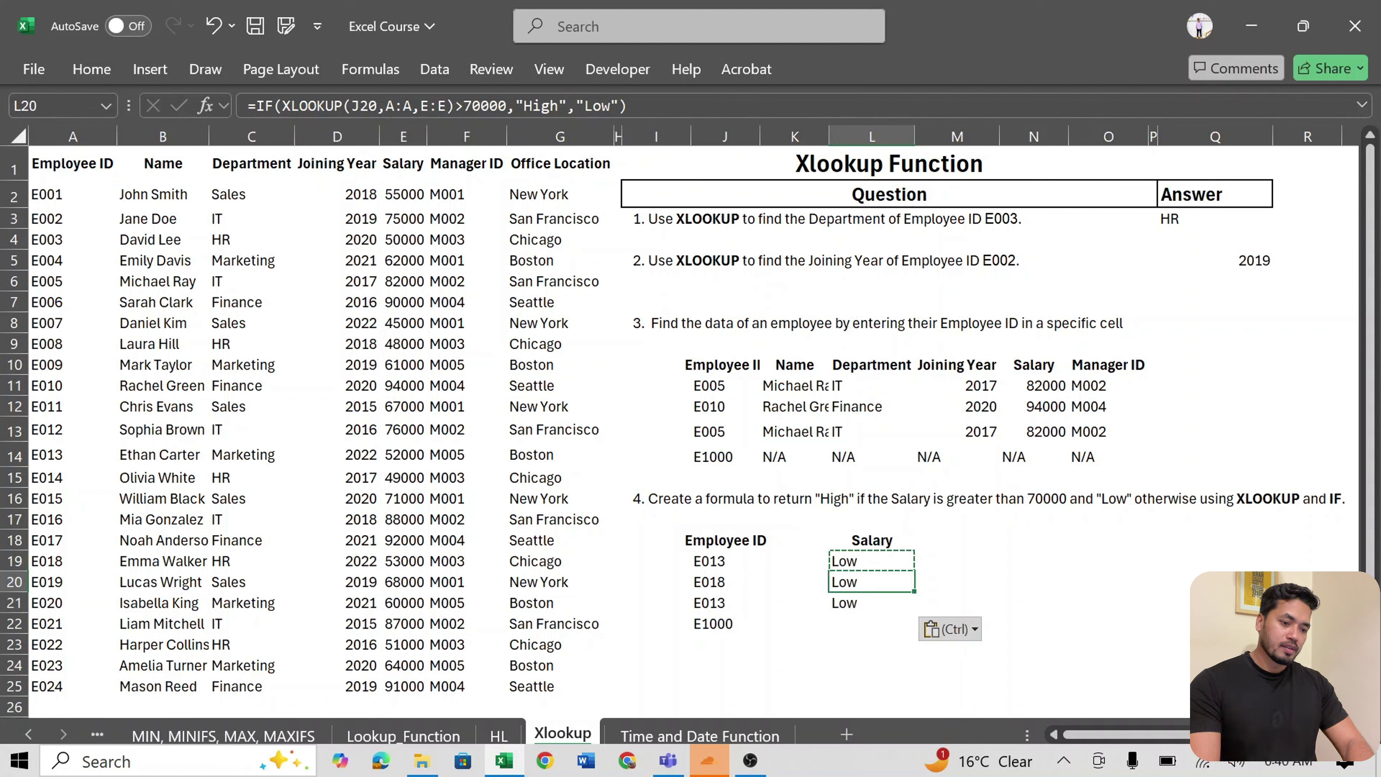
- Copy the salary classification formula from L21 to cell L22
key(Down)
key(Left)
key(Left)
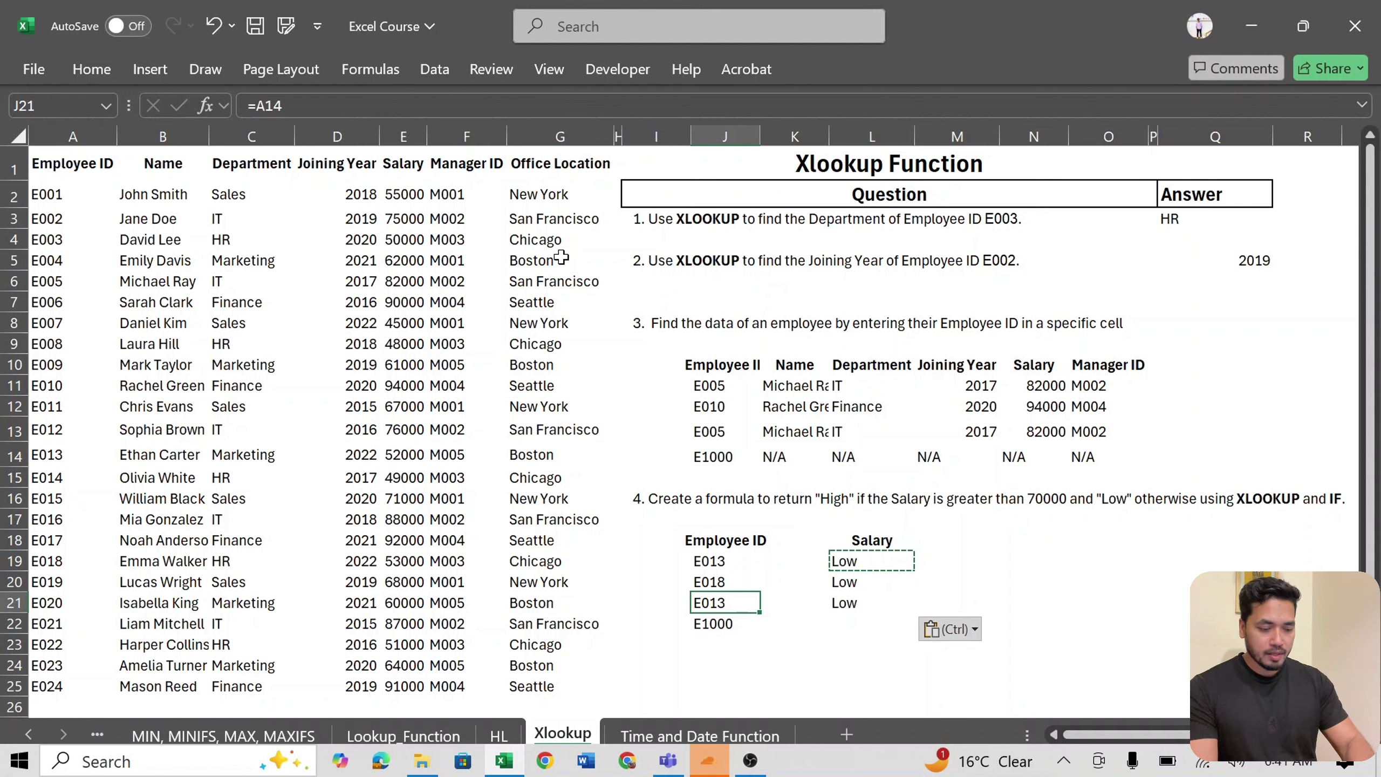
key(Down)
key(Right)
key(Up)
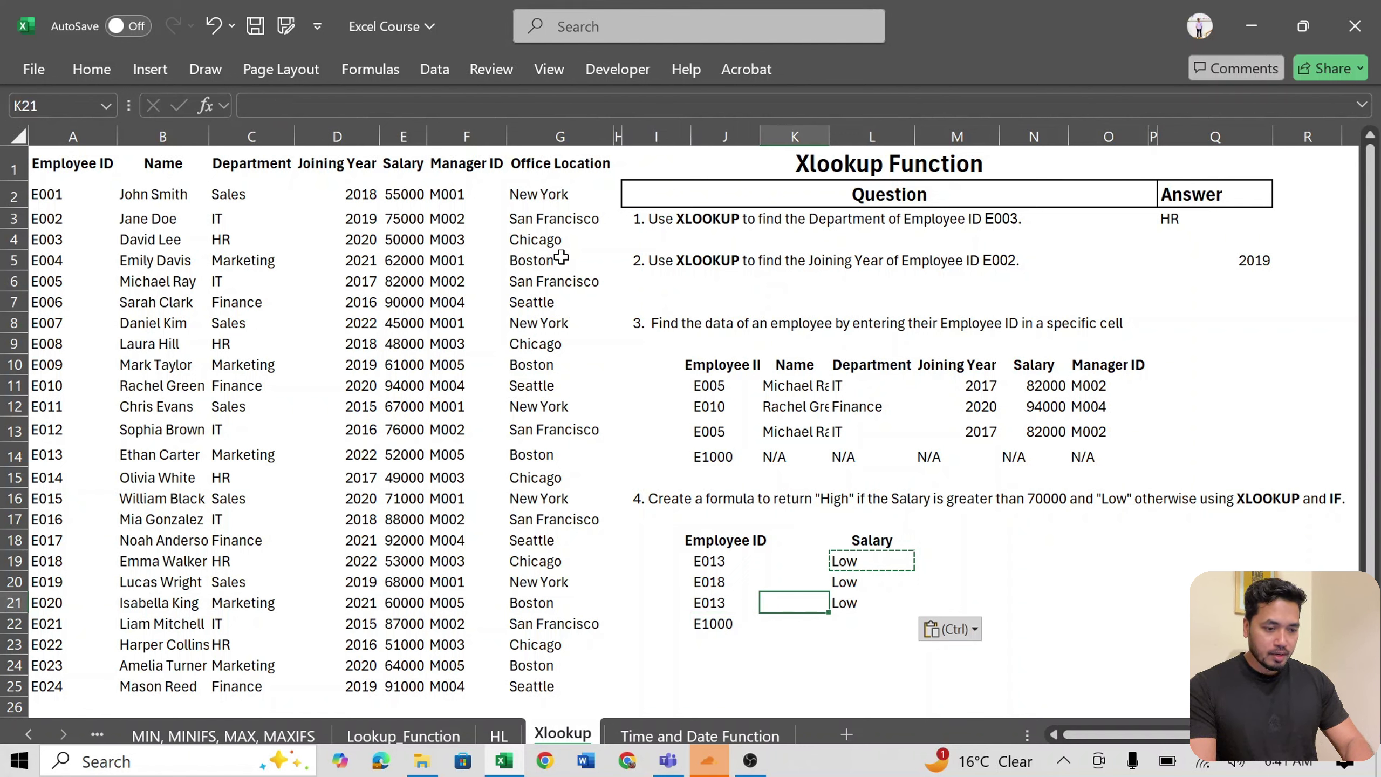
key(Right)
key(ctrl+c)
key(Down)
key(ctrl+v)
- Replace the employee ID in J22 with the one listed in row 25 of the employee table, and select L22 to check its classification
key(Left)
key(Left)
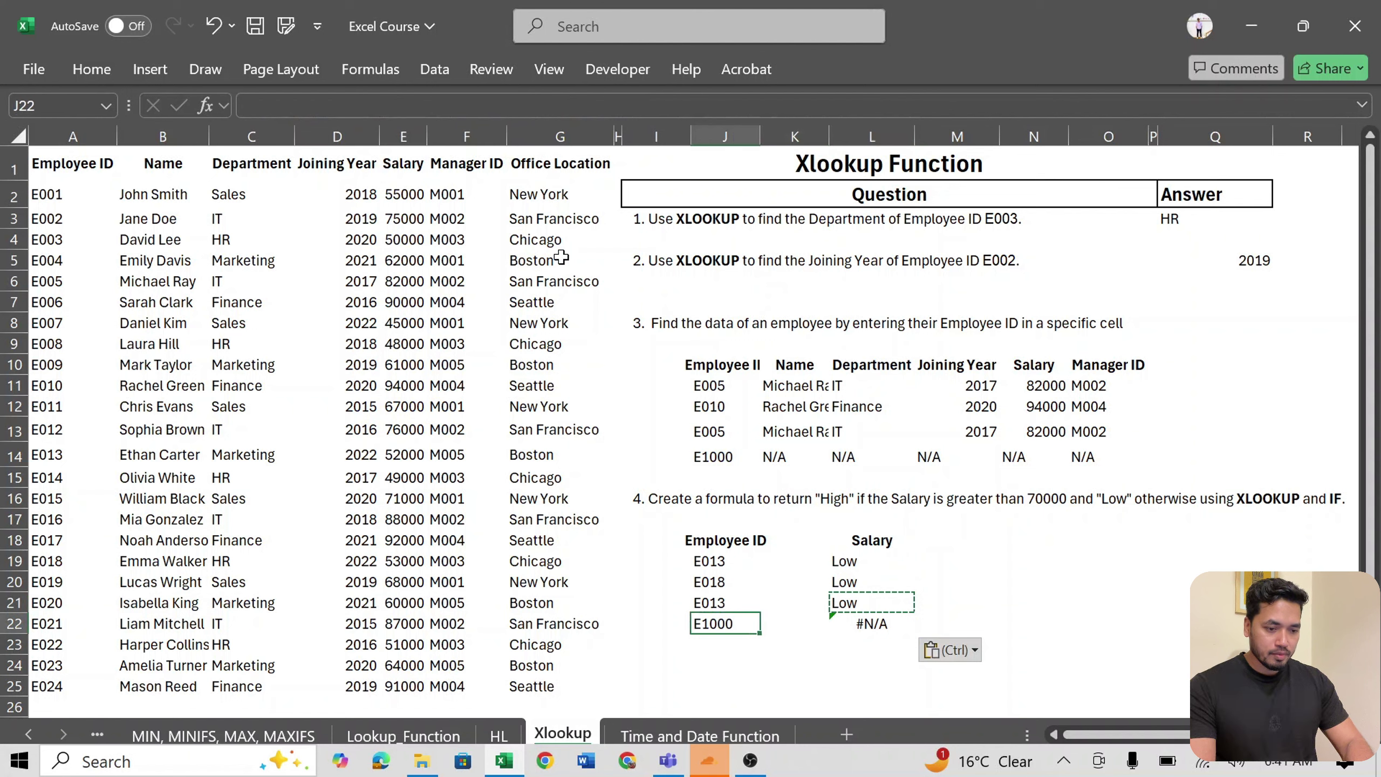
text(E)
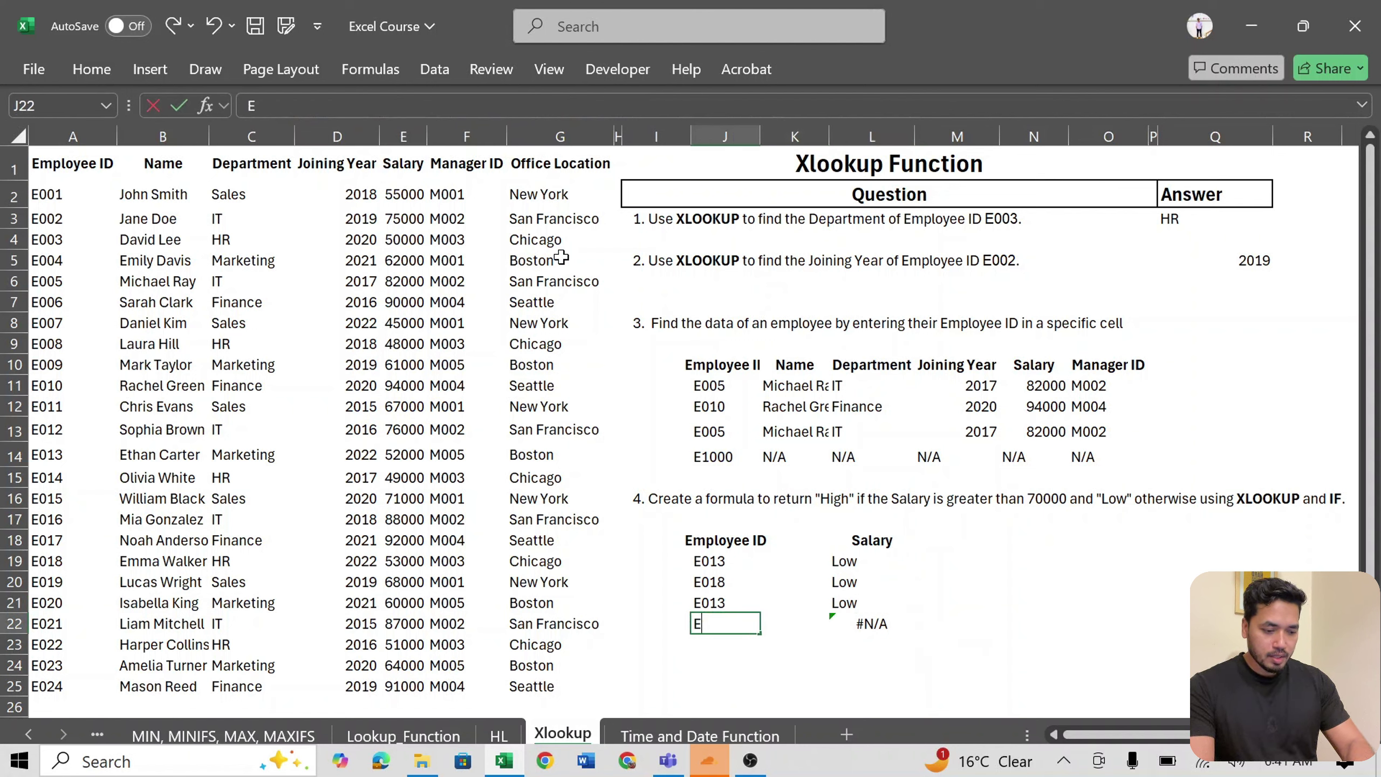
text(024)
key(Return)
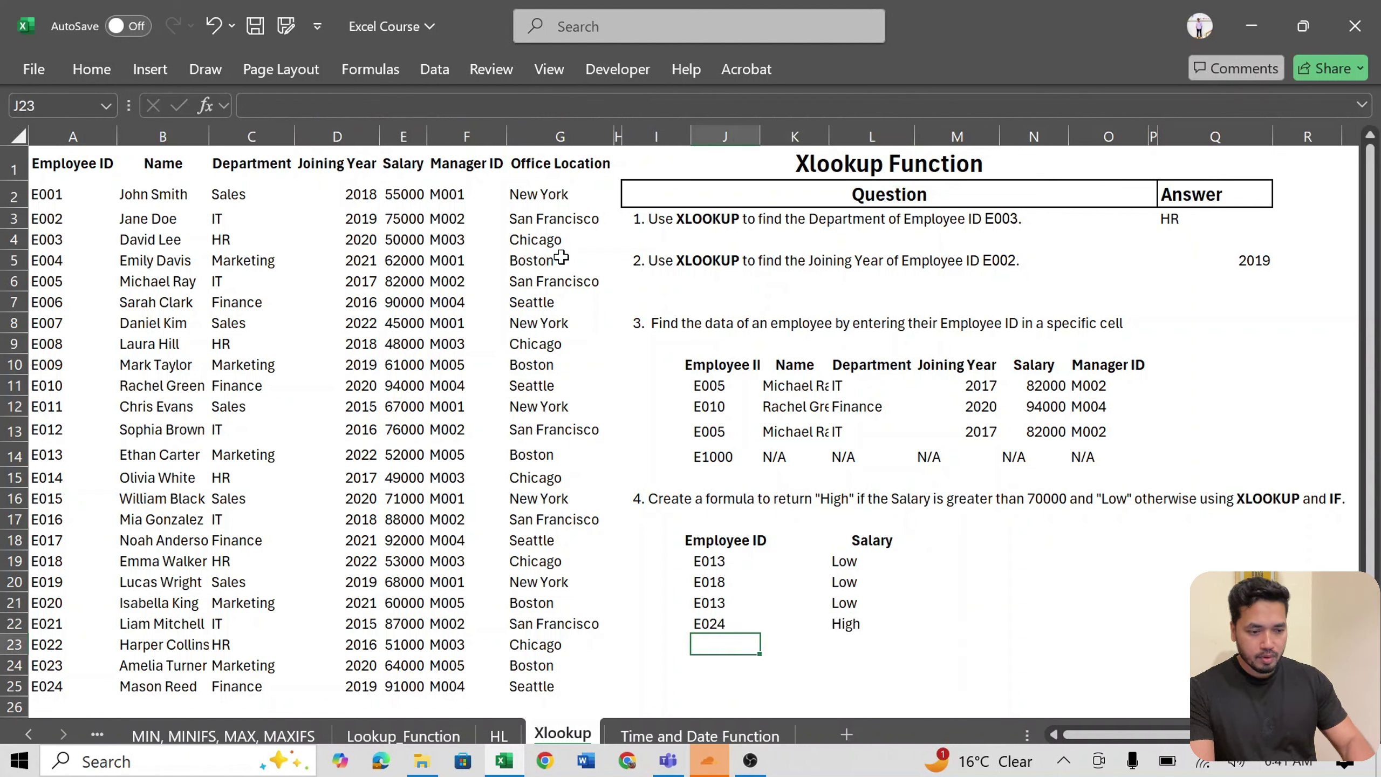
key(Up)
key(Right)
key(Right)
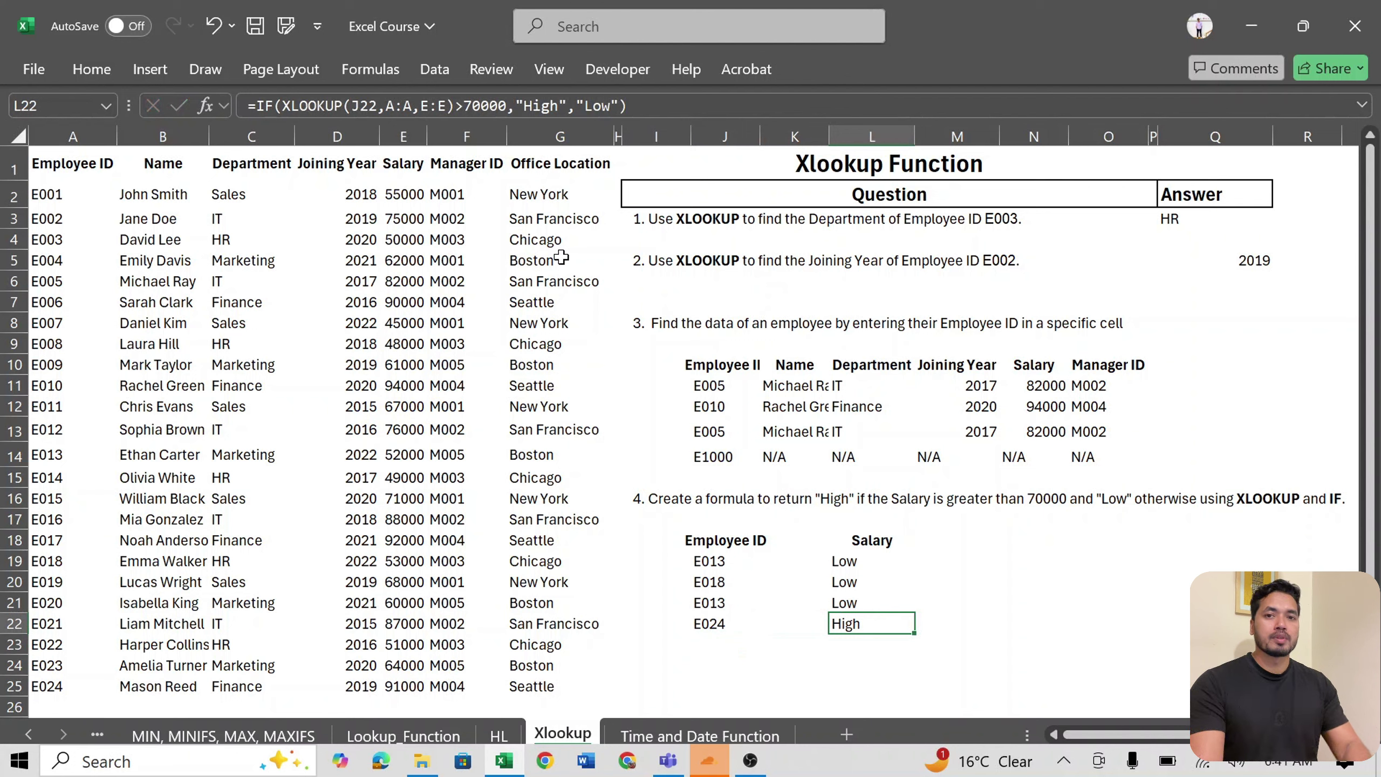